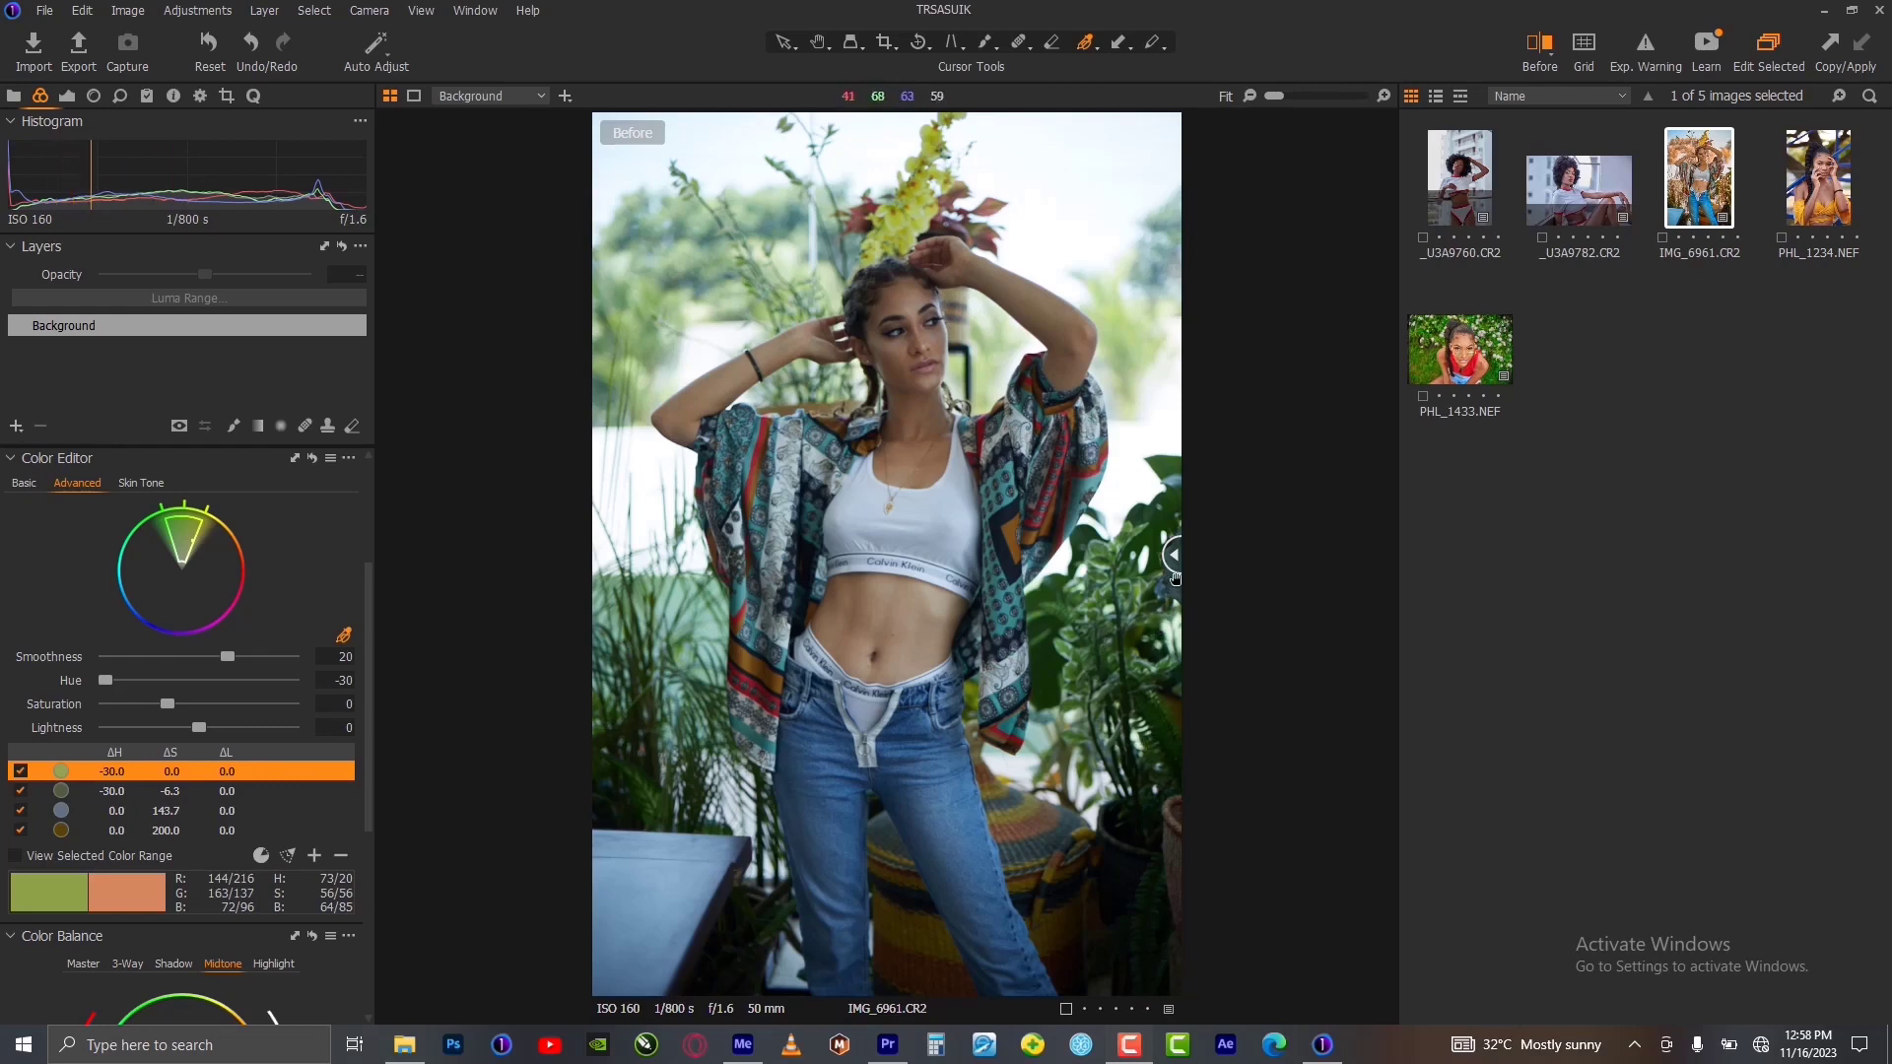
# Step: Compare the previously edited portrait with the original using the before/after split
pyautogui.moveTo(1173, 561); pyautogui.dragTo(848, 582)
pyautogui.moveTo(731, 590); pyautogui.dragTo(1195, 552)
pyautogui.moveTo(1190, 552); pyautogui.dragTo(500, 606)
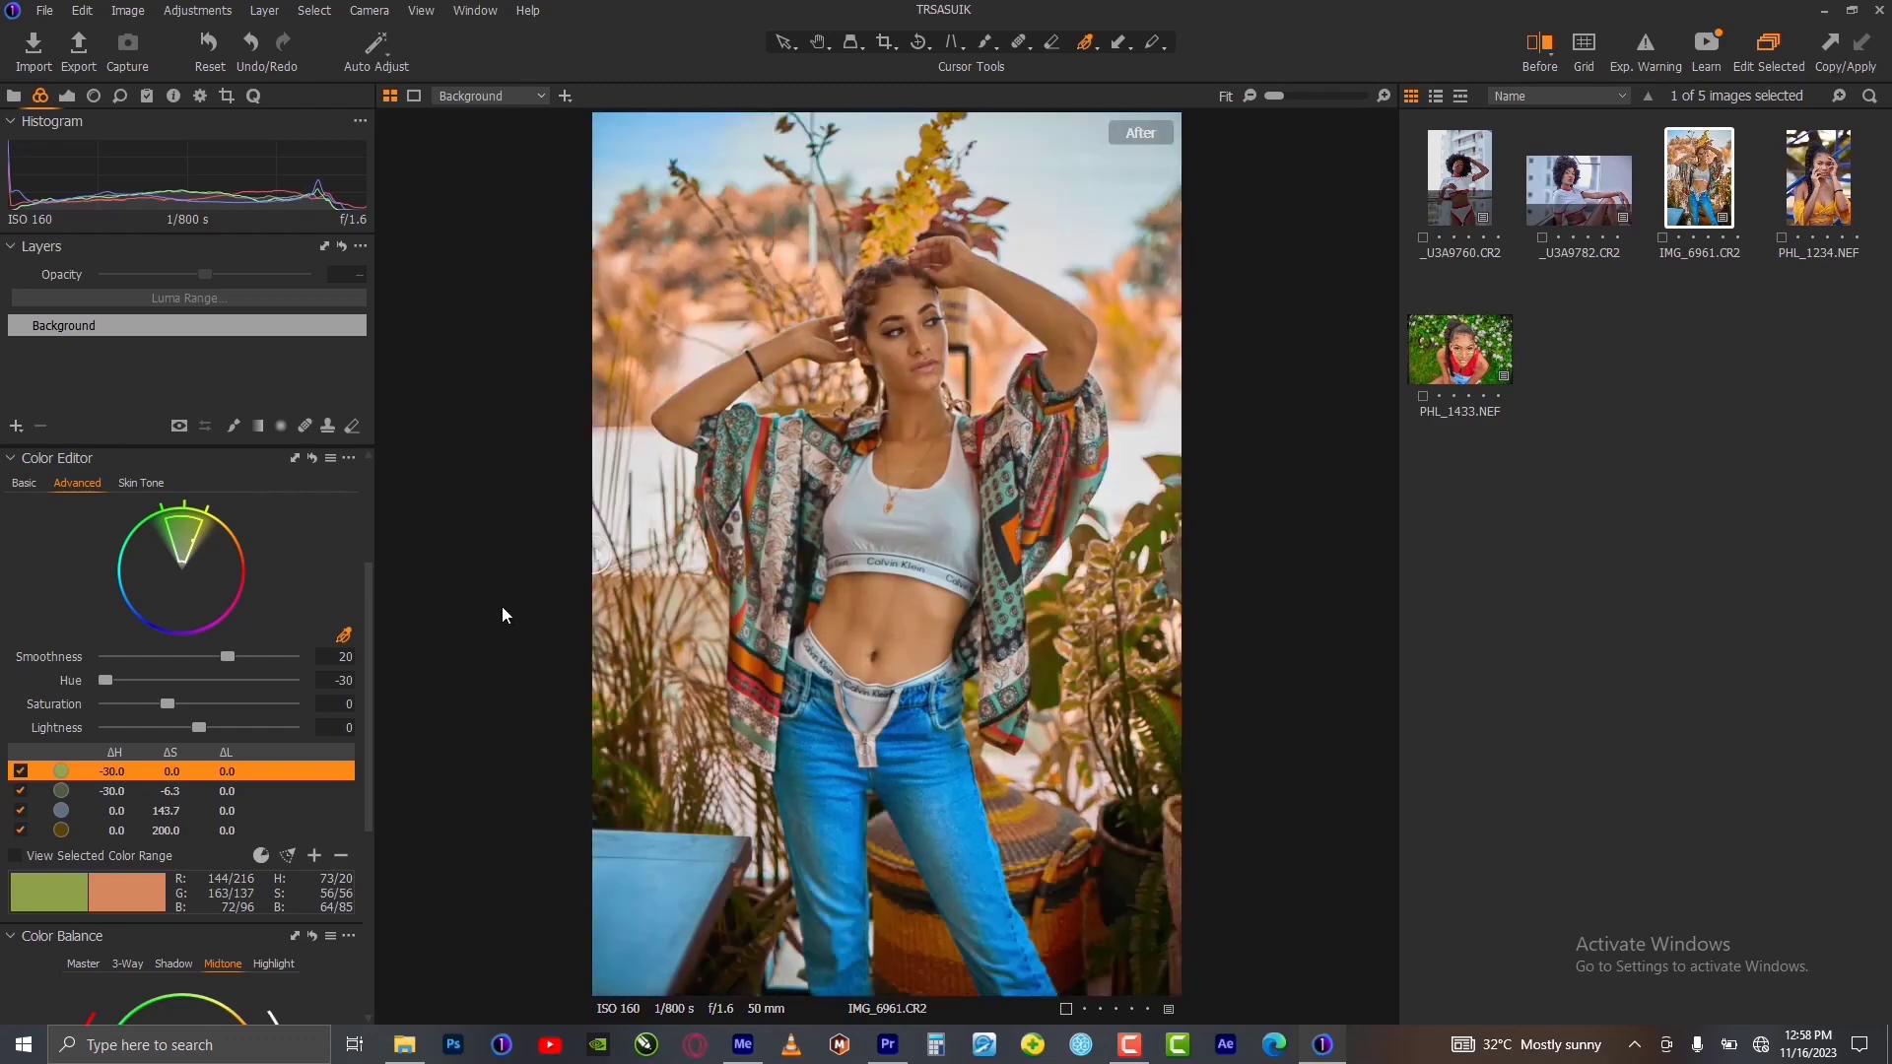
# Step: Reset all adjustments and lower the HDR Highlight slider to -83
pyautogui.click(208, 61)
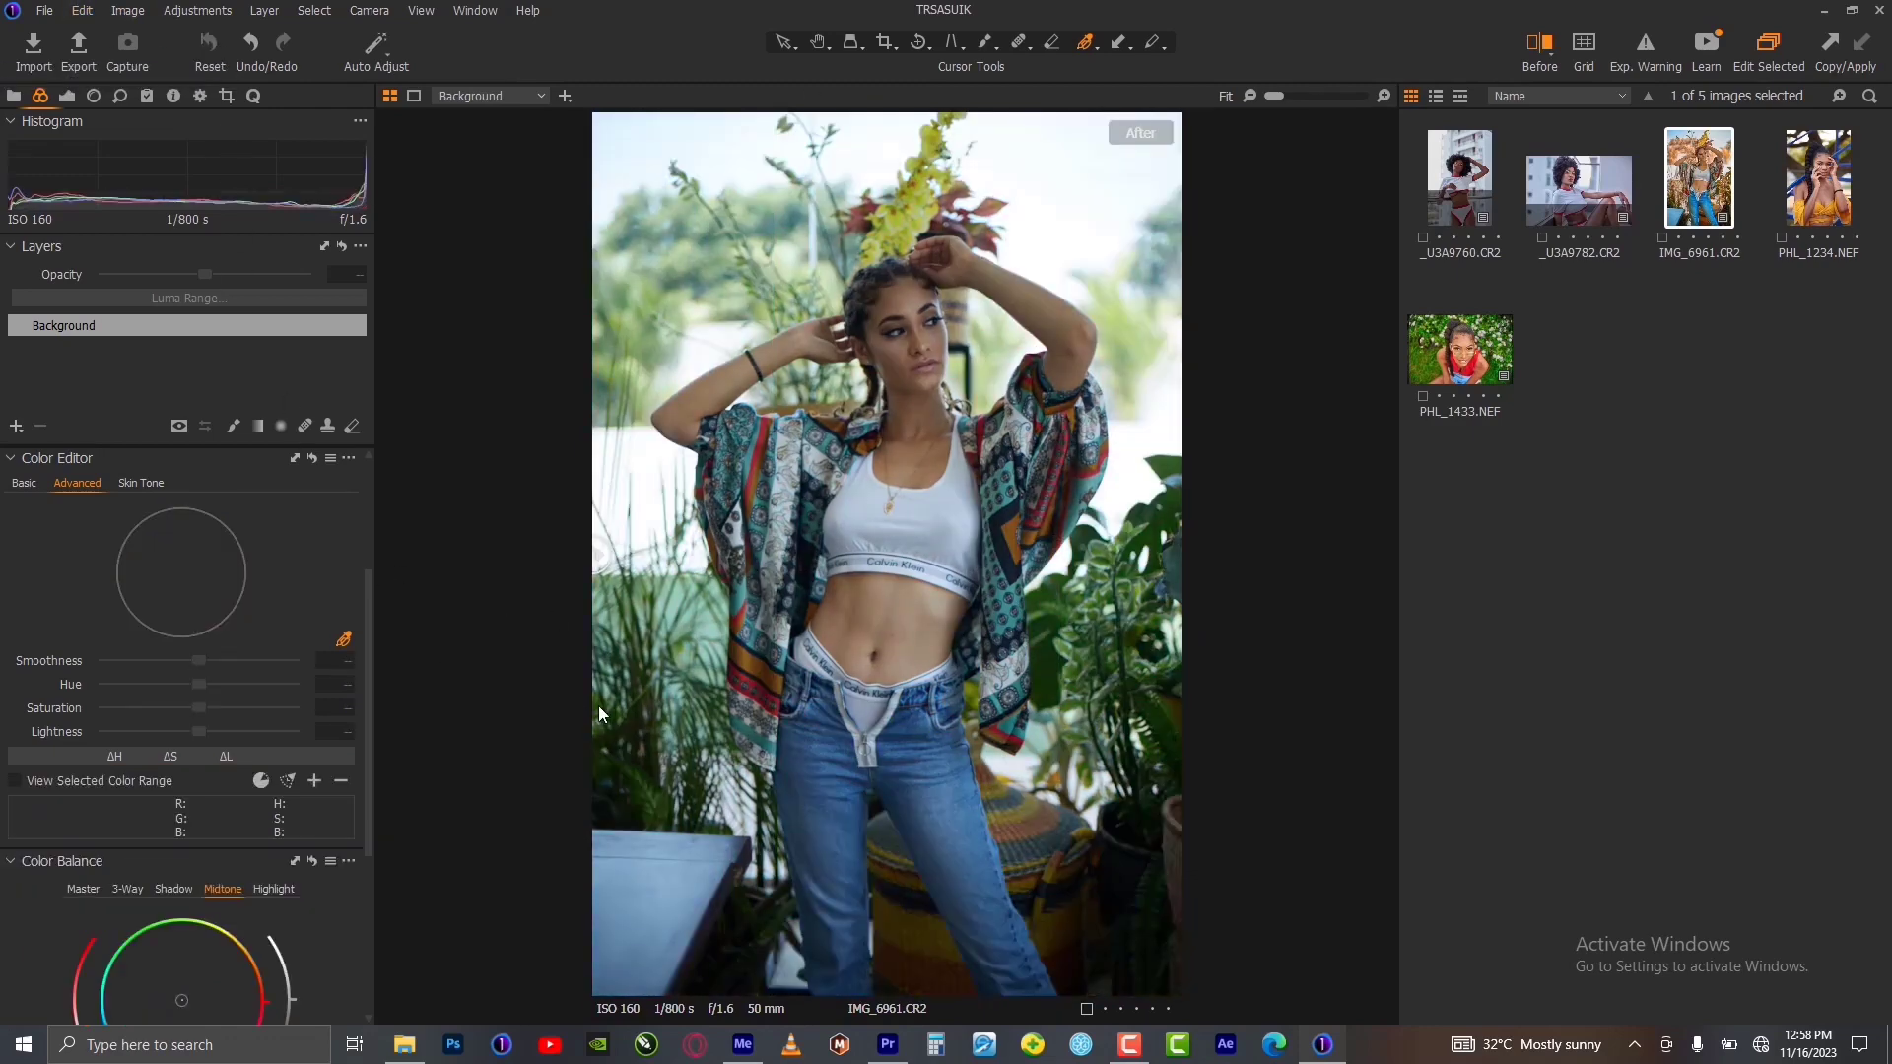
pyautogui.click(68, 97)
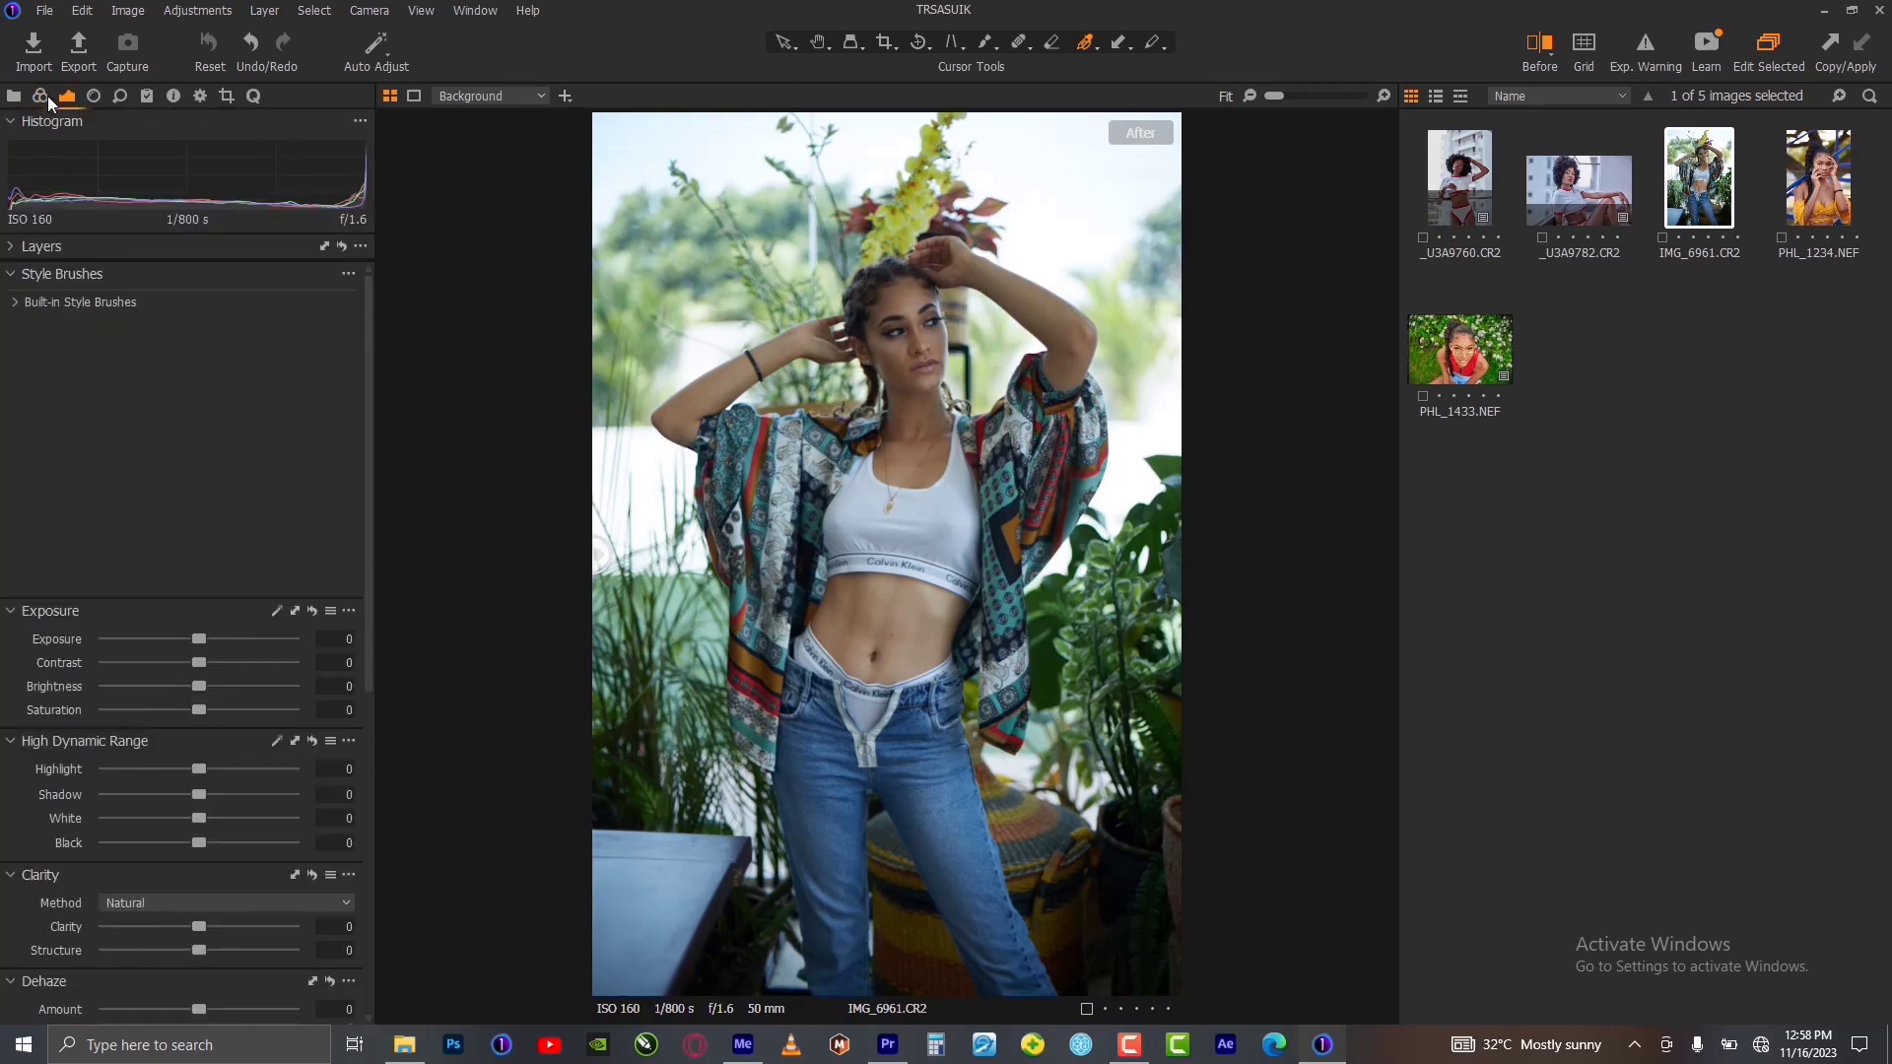
pyautogui.scroll(-2, 158, 690)
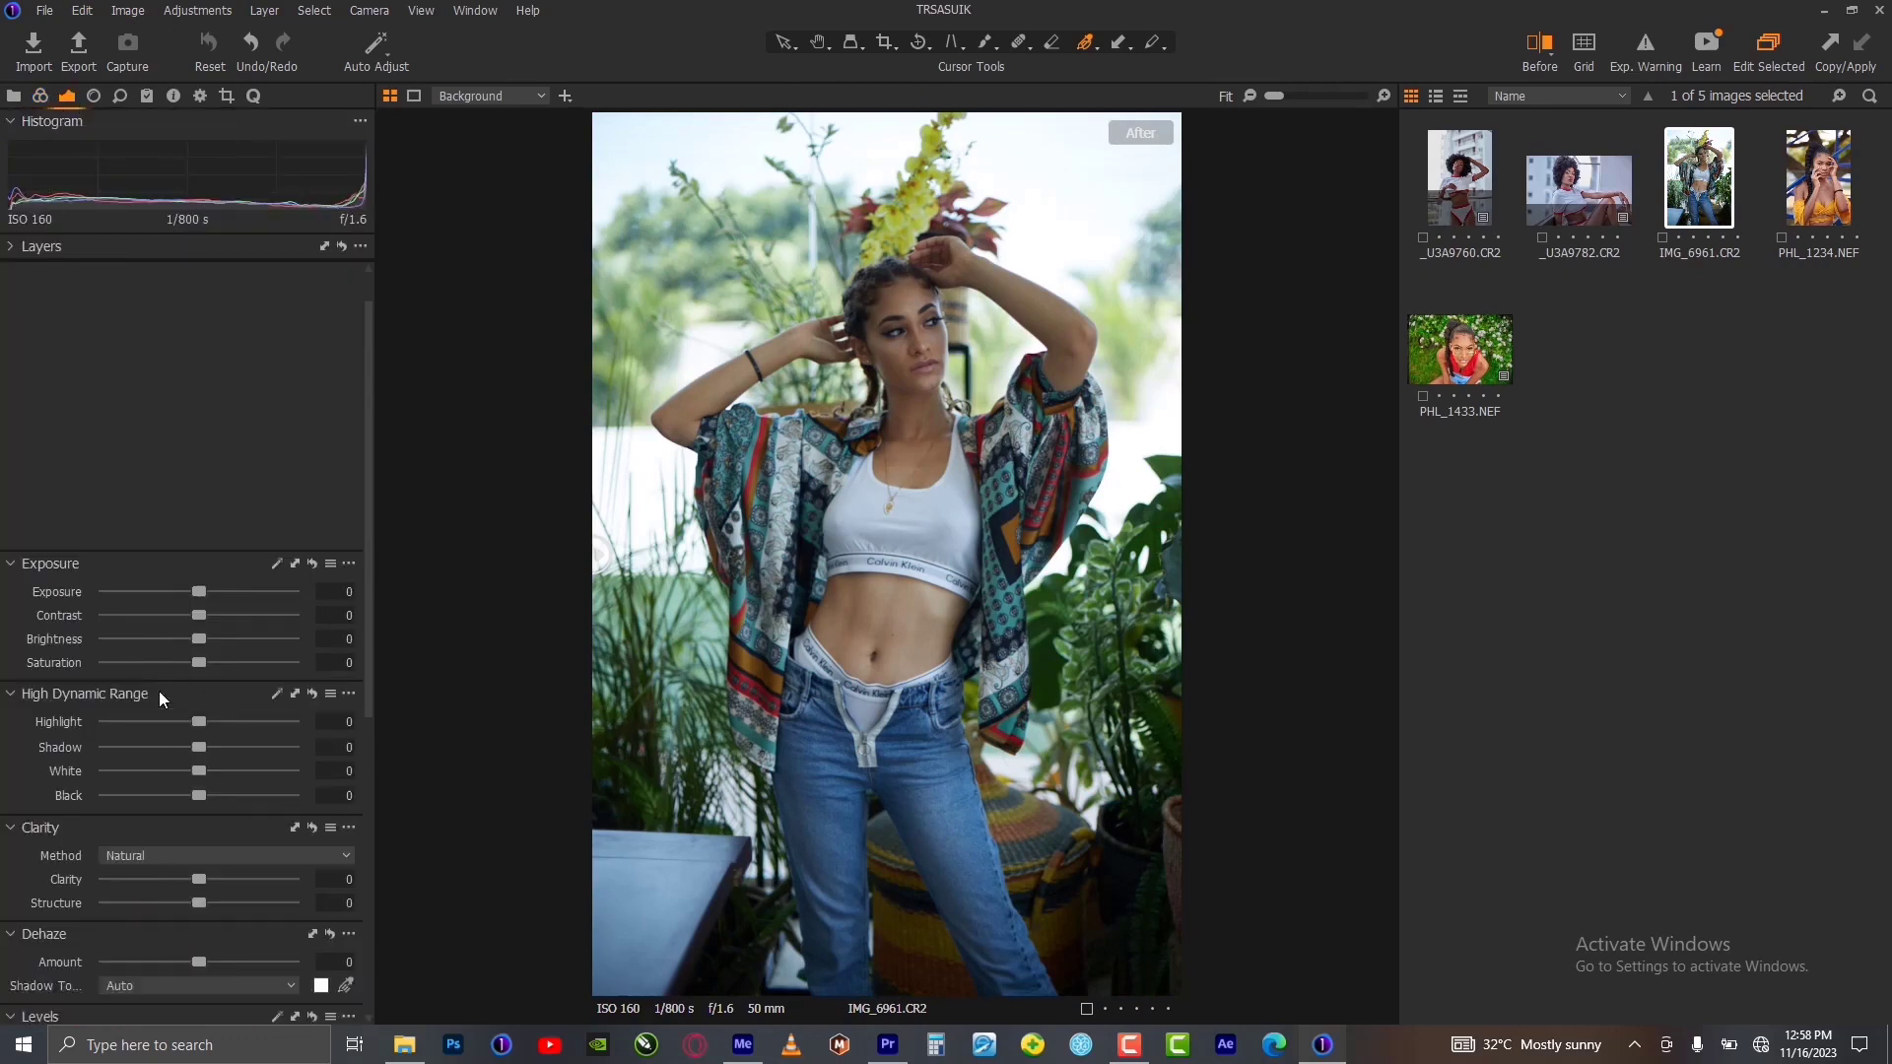
pyautogui.moveTo(204, 672); pyautogui.dragTo(126, 655)
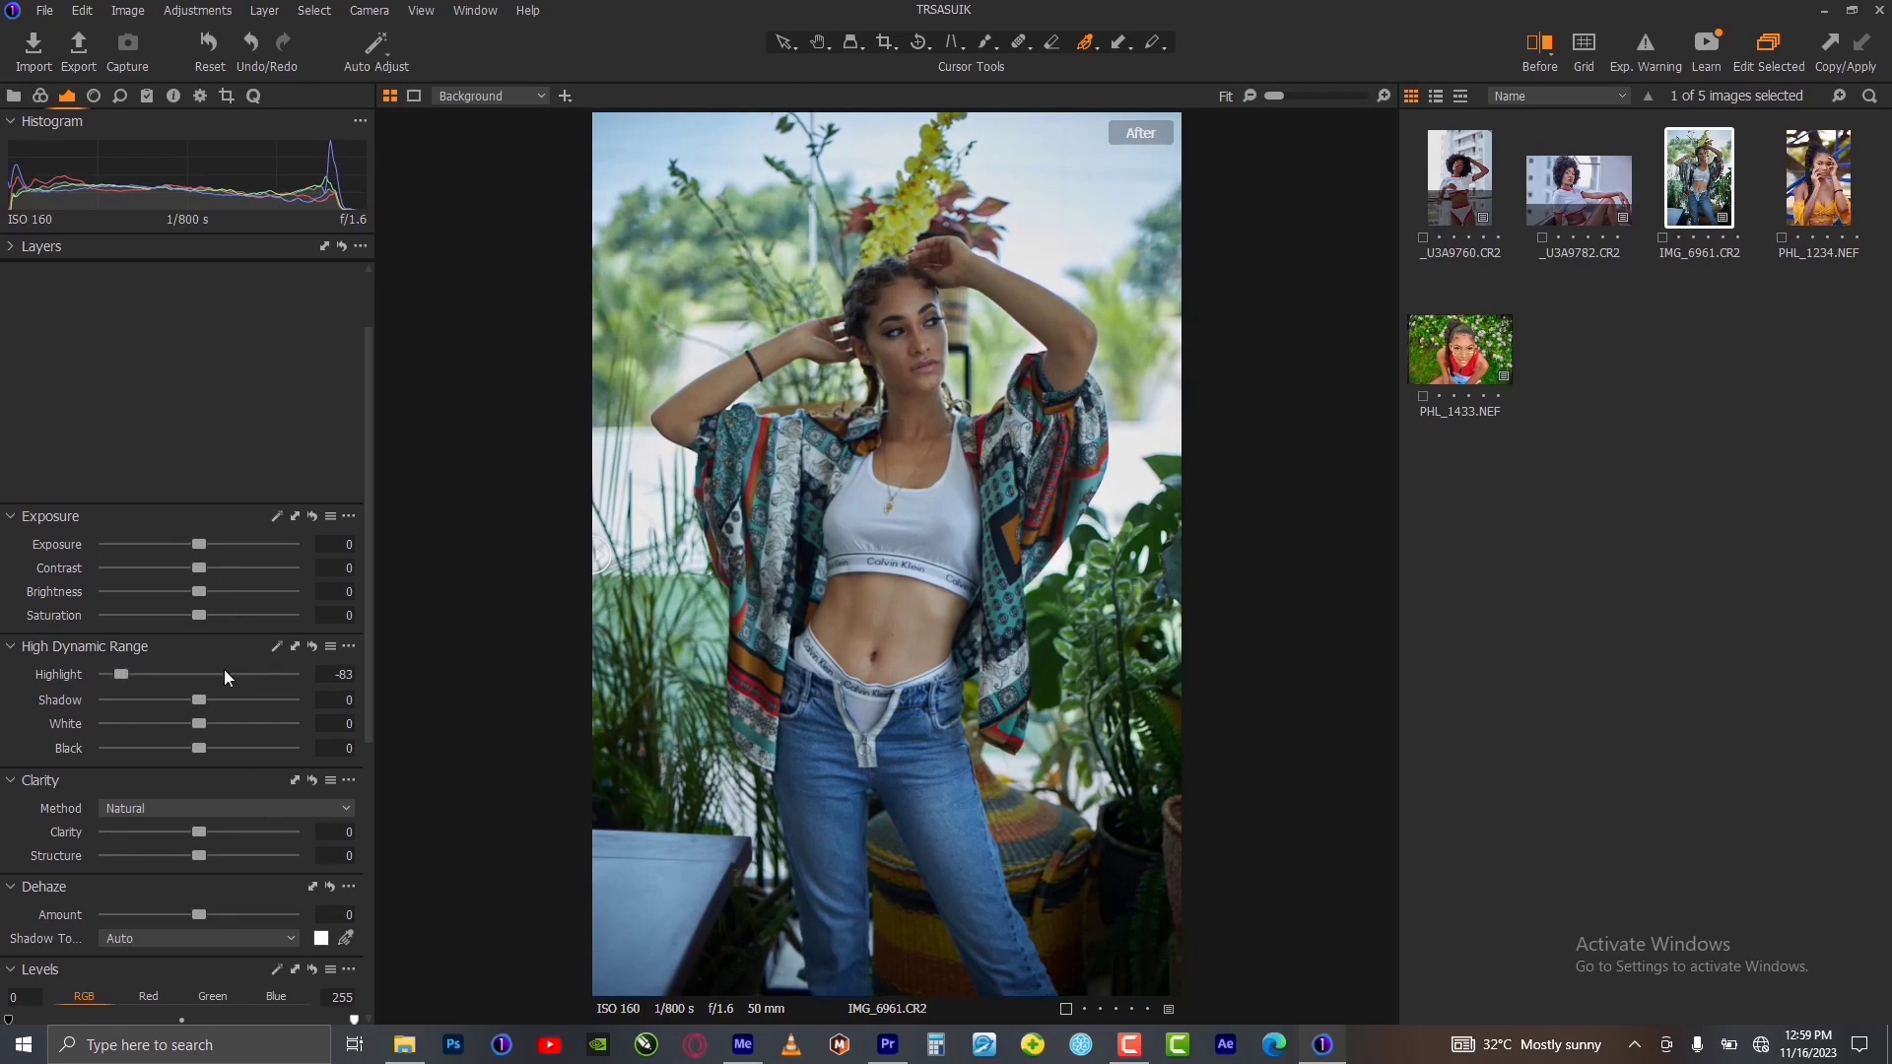
pyautogui.click(37, 98)
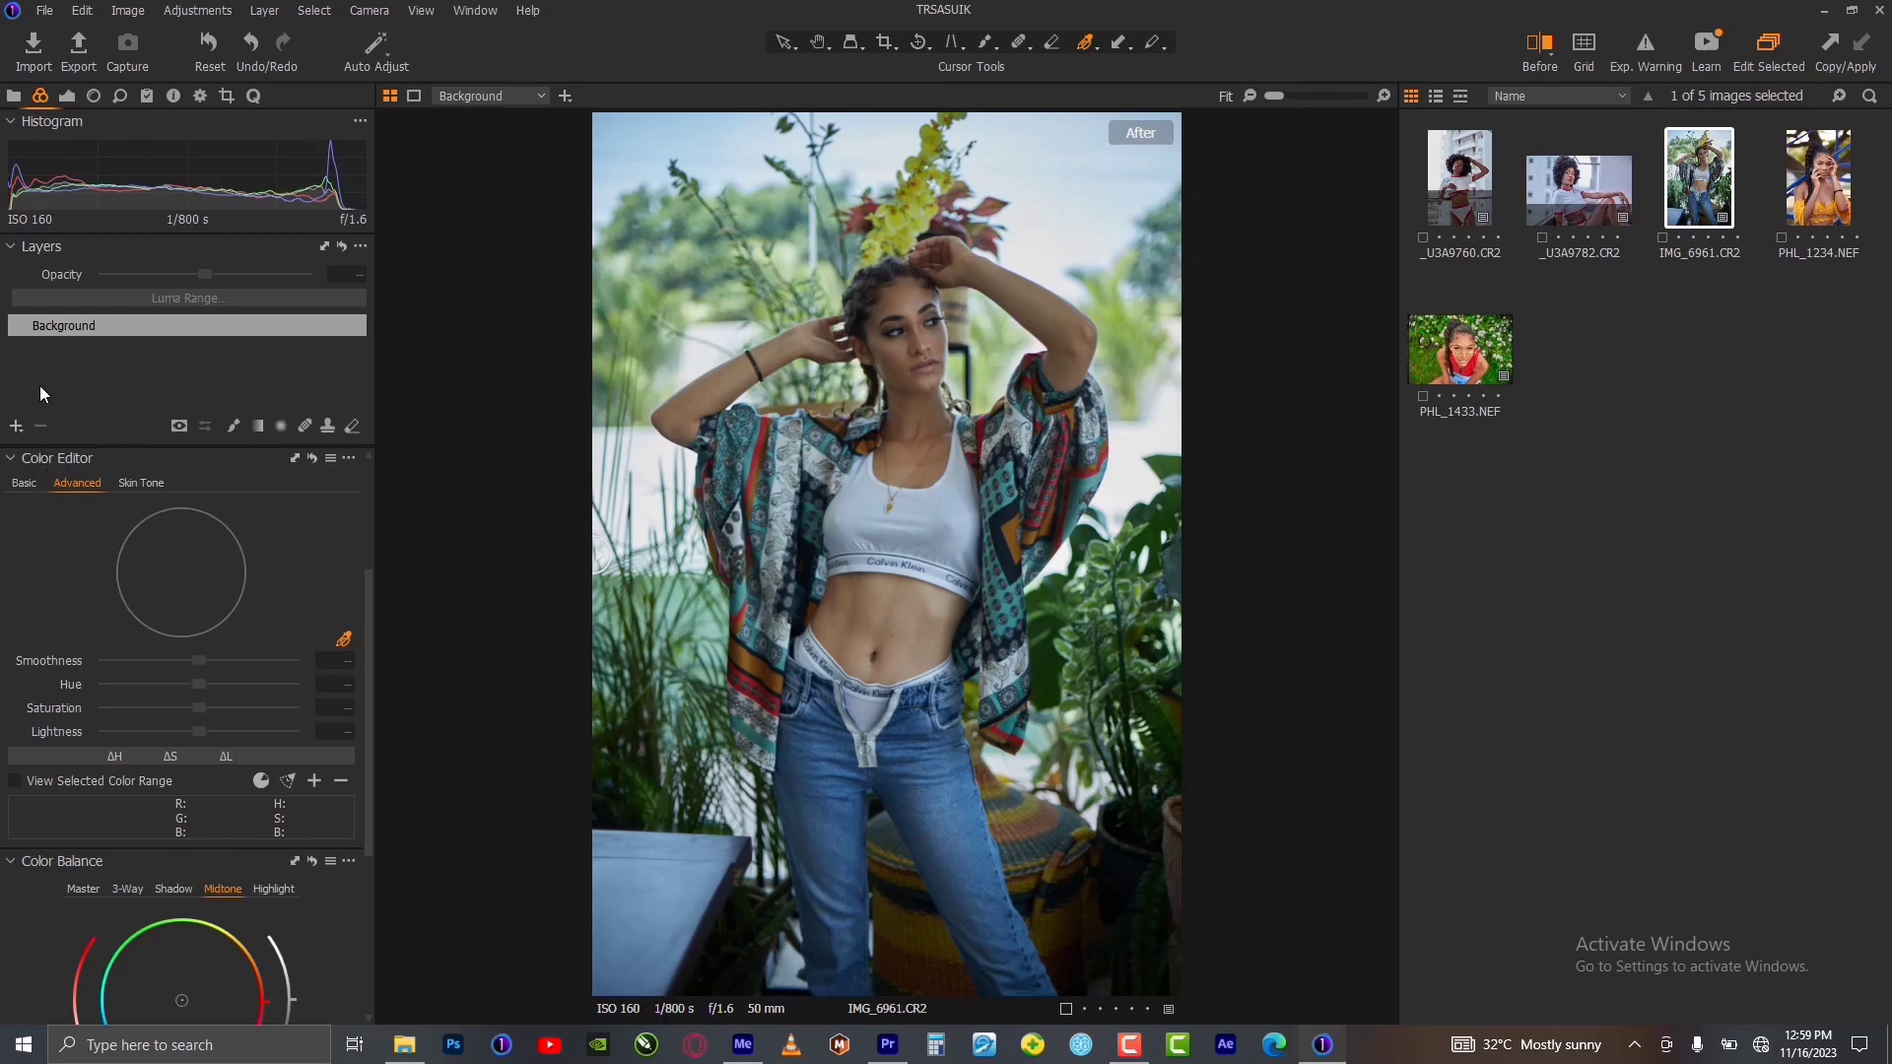
# Step: Raise the white balance Kelvin value from 4556 to 5056
pyautogui.scroll(3, 104, 777)
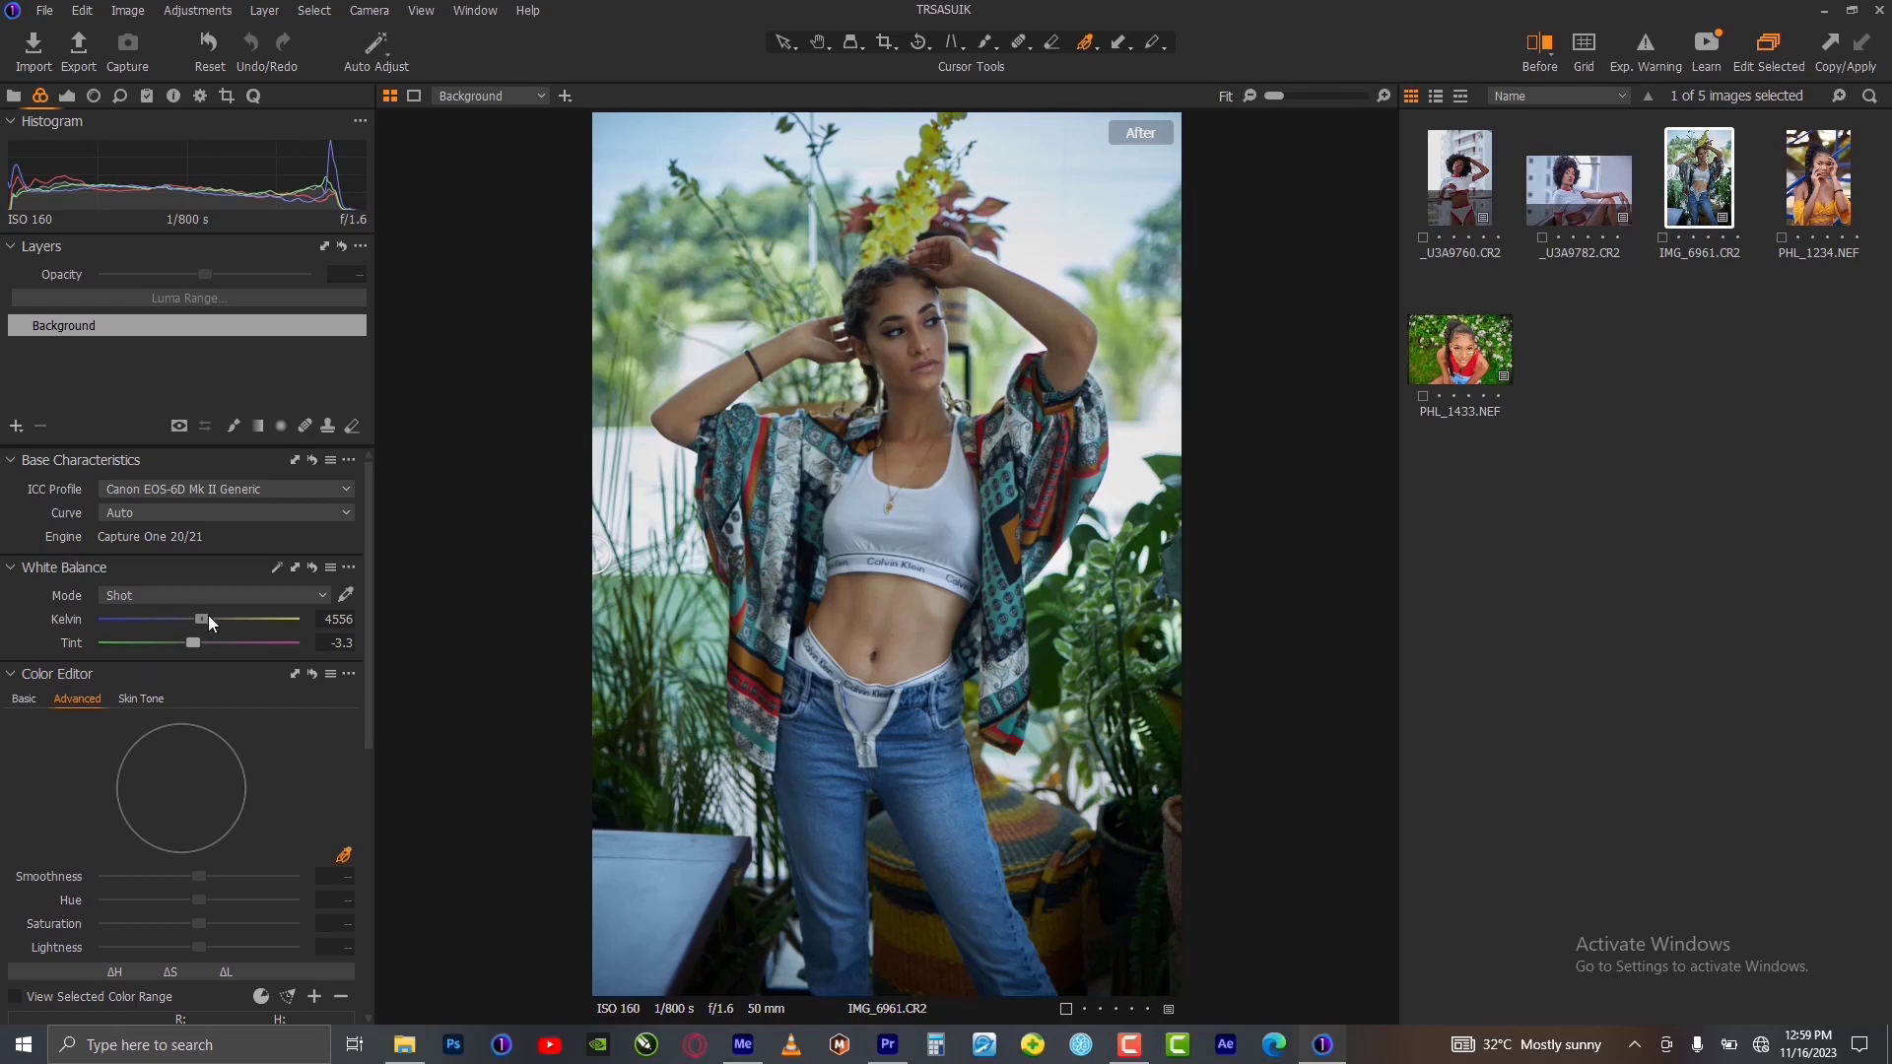
pyautogui.moveTo(209, 615); pyautogui.dragTo(219, 617)
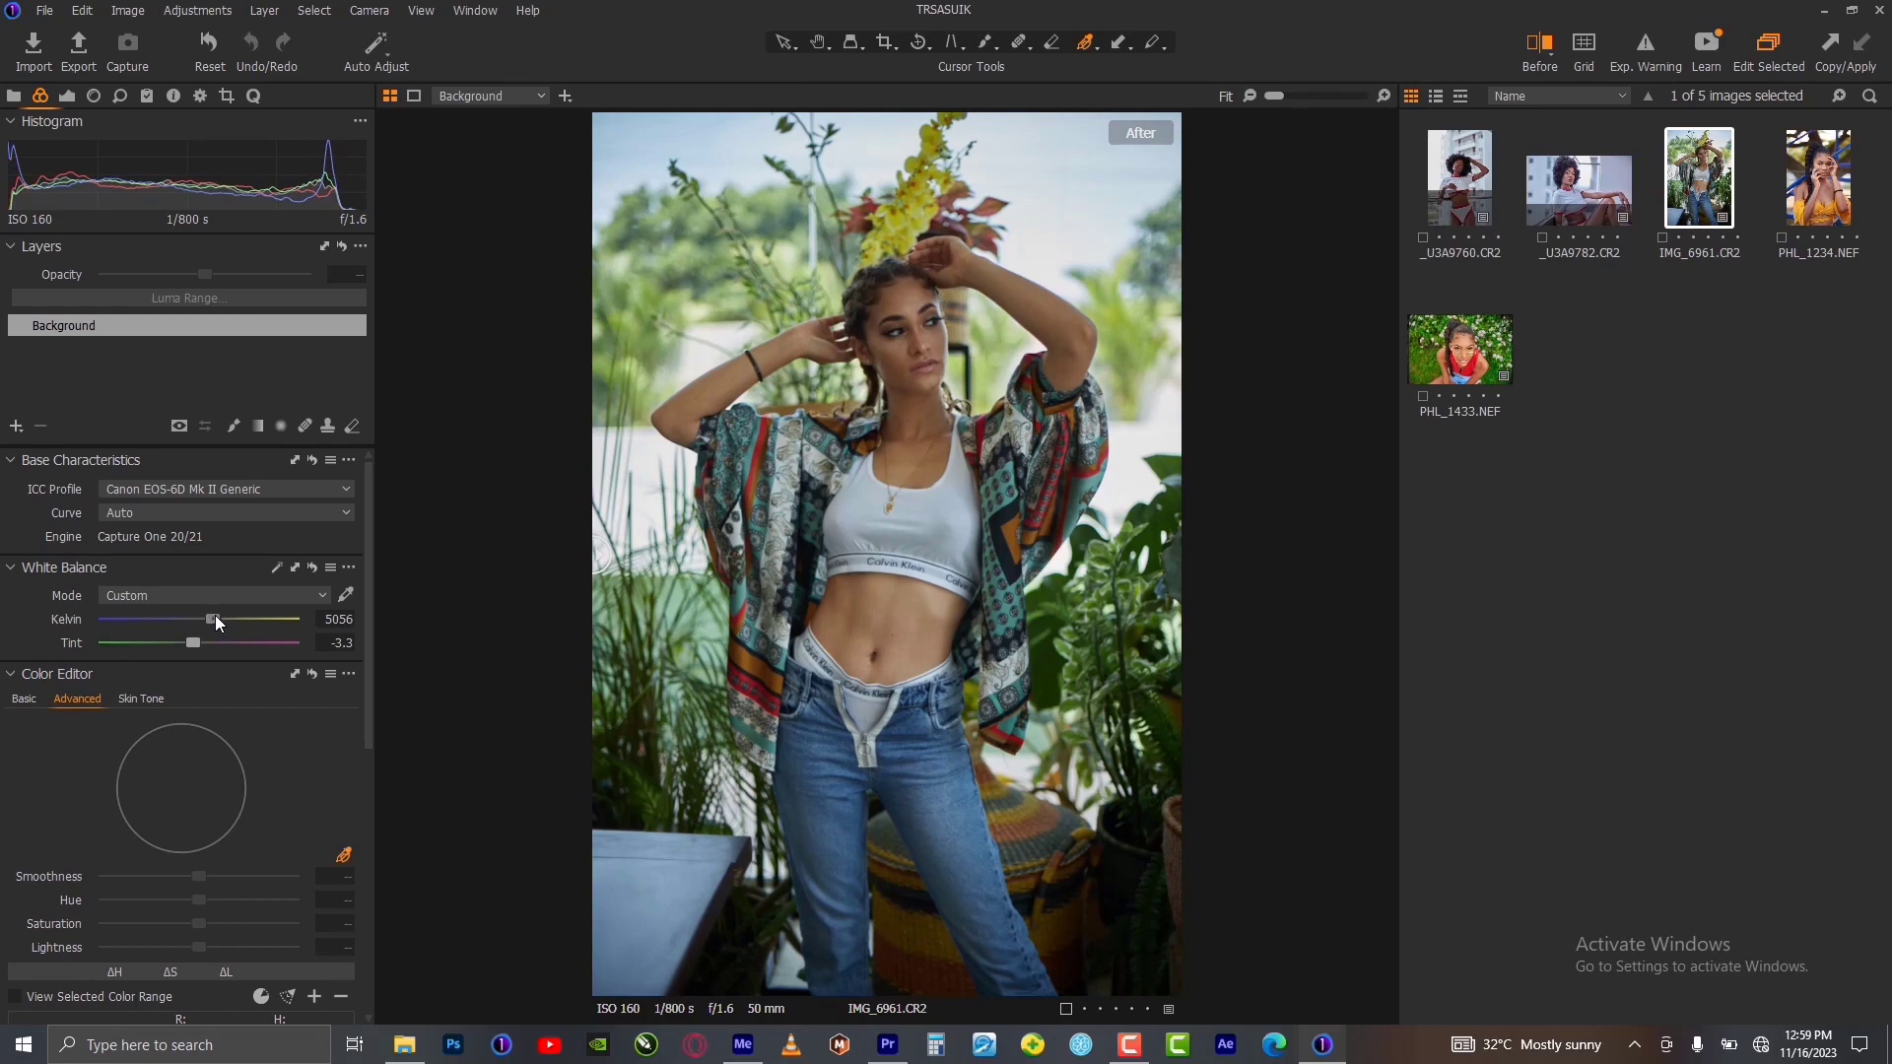
# Step: Set Saturation 11, HDR Shadow 63 and Black -8, then check with the before/after split
pyautogui.click(65, 94)
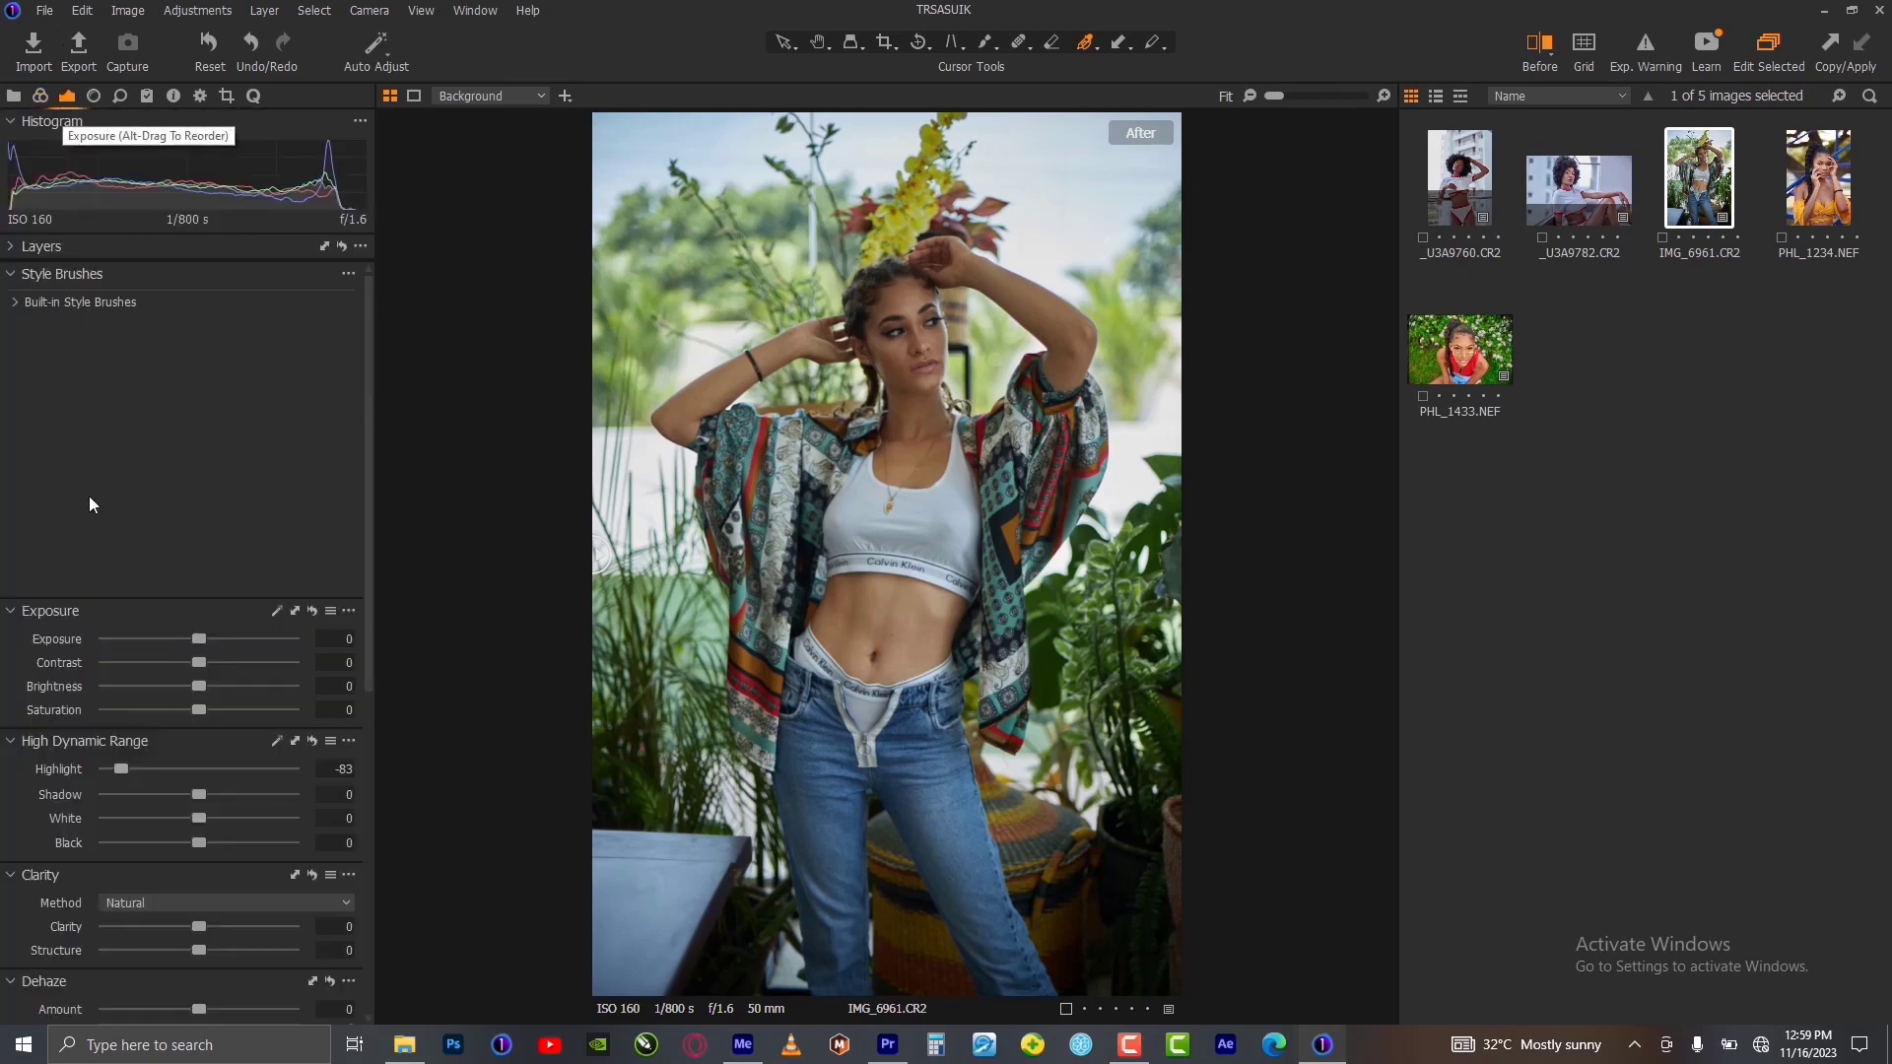
pyautogui.scroll(-2, 89, 505)
pyautogui.moveTo(195, 616); pyautogui.dragTo(206, 615)
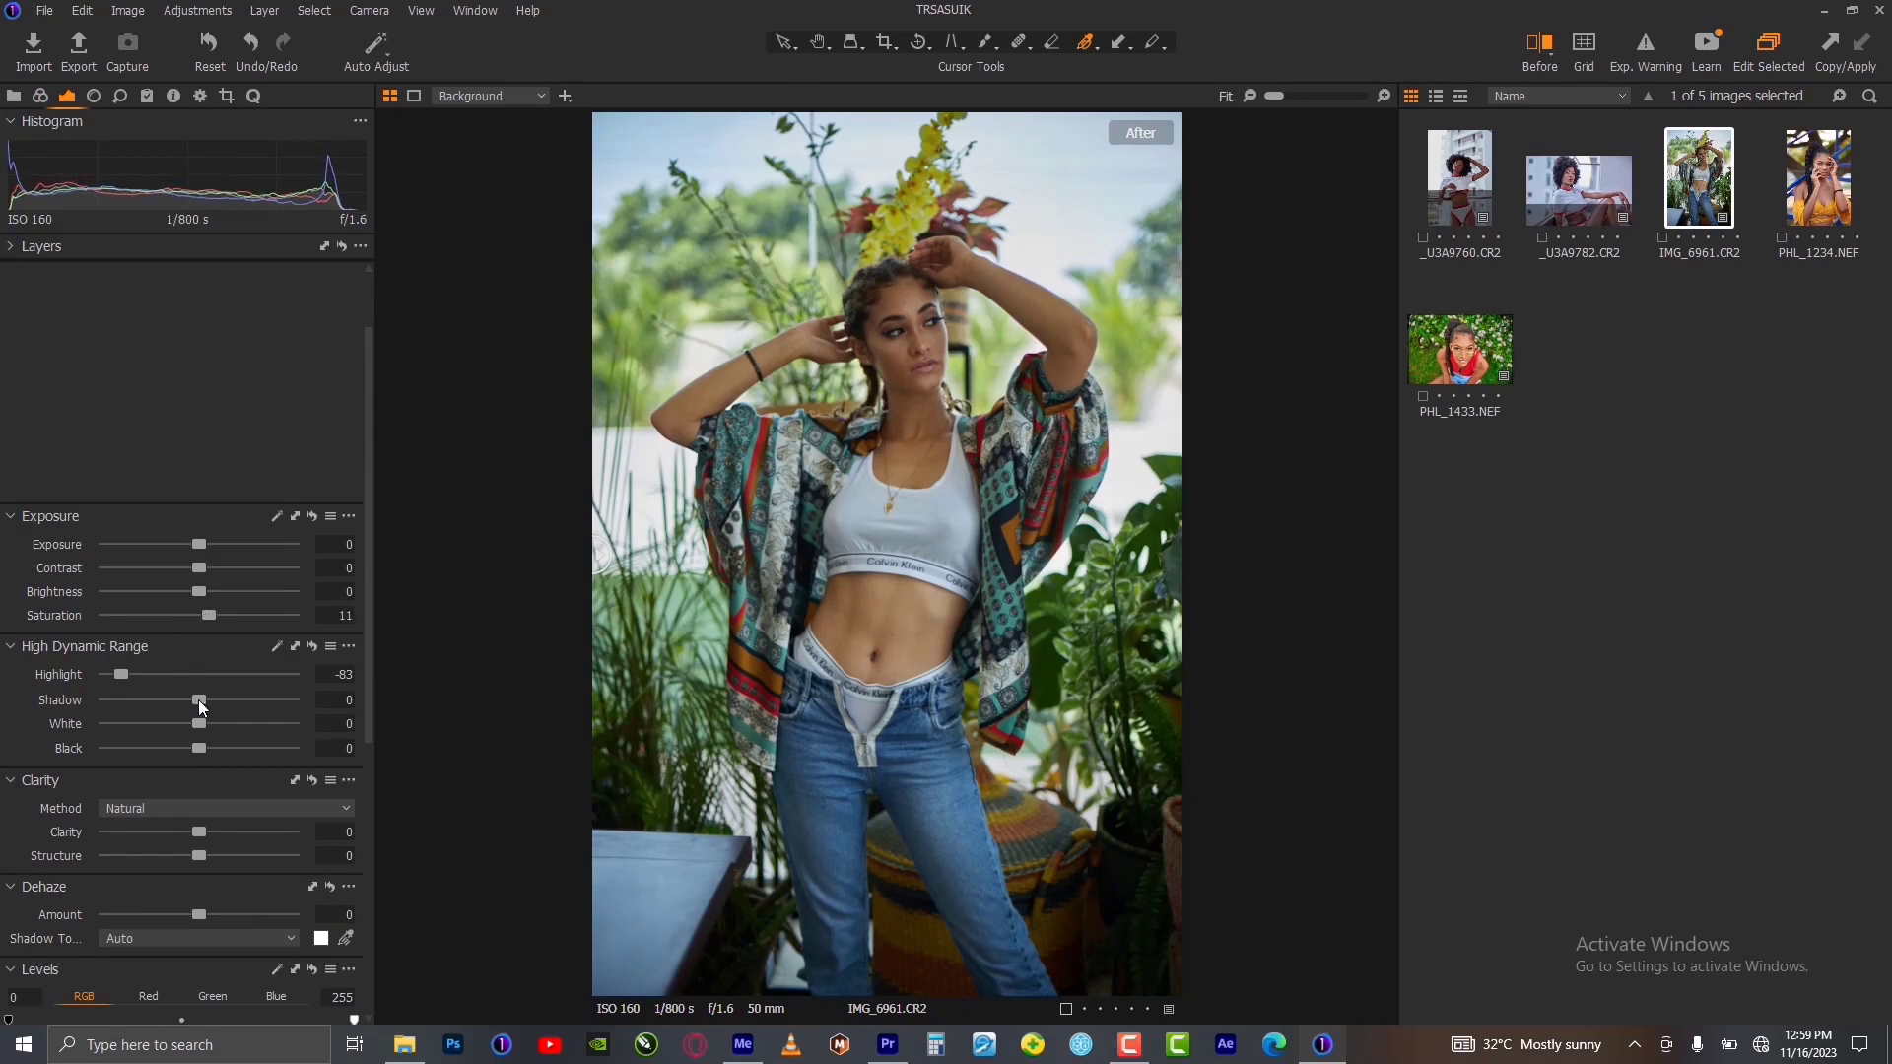
pyautogui.moveTo(205, 700); pyautogui.dragTo(274, 696)
pyautogui.moveTo(198, 748)
pyautogui.mouseDown()
pyautogui.moveTo(169, 745)
pyautogui.moveTo(189, 751)
pyautogui.mouseUp()
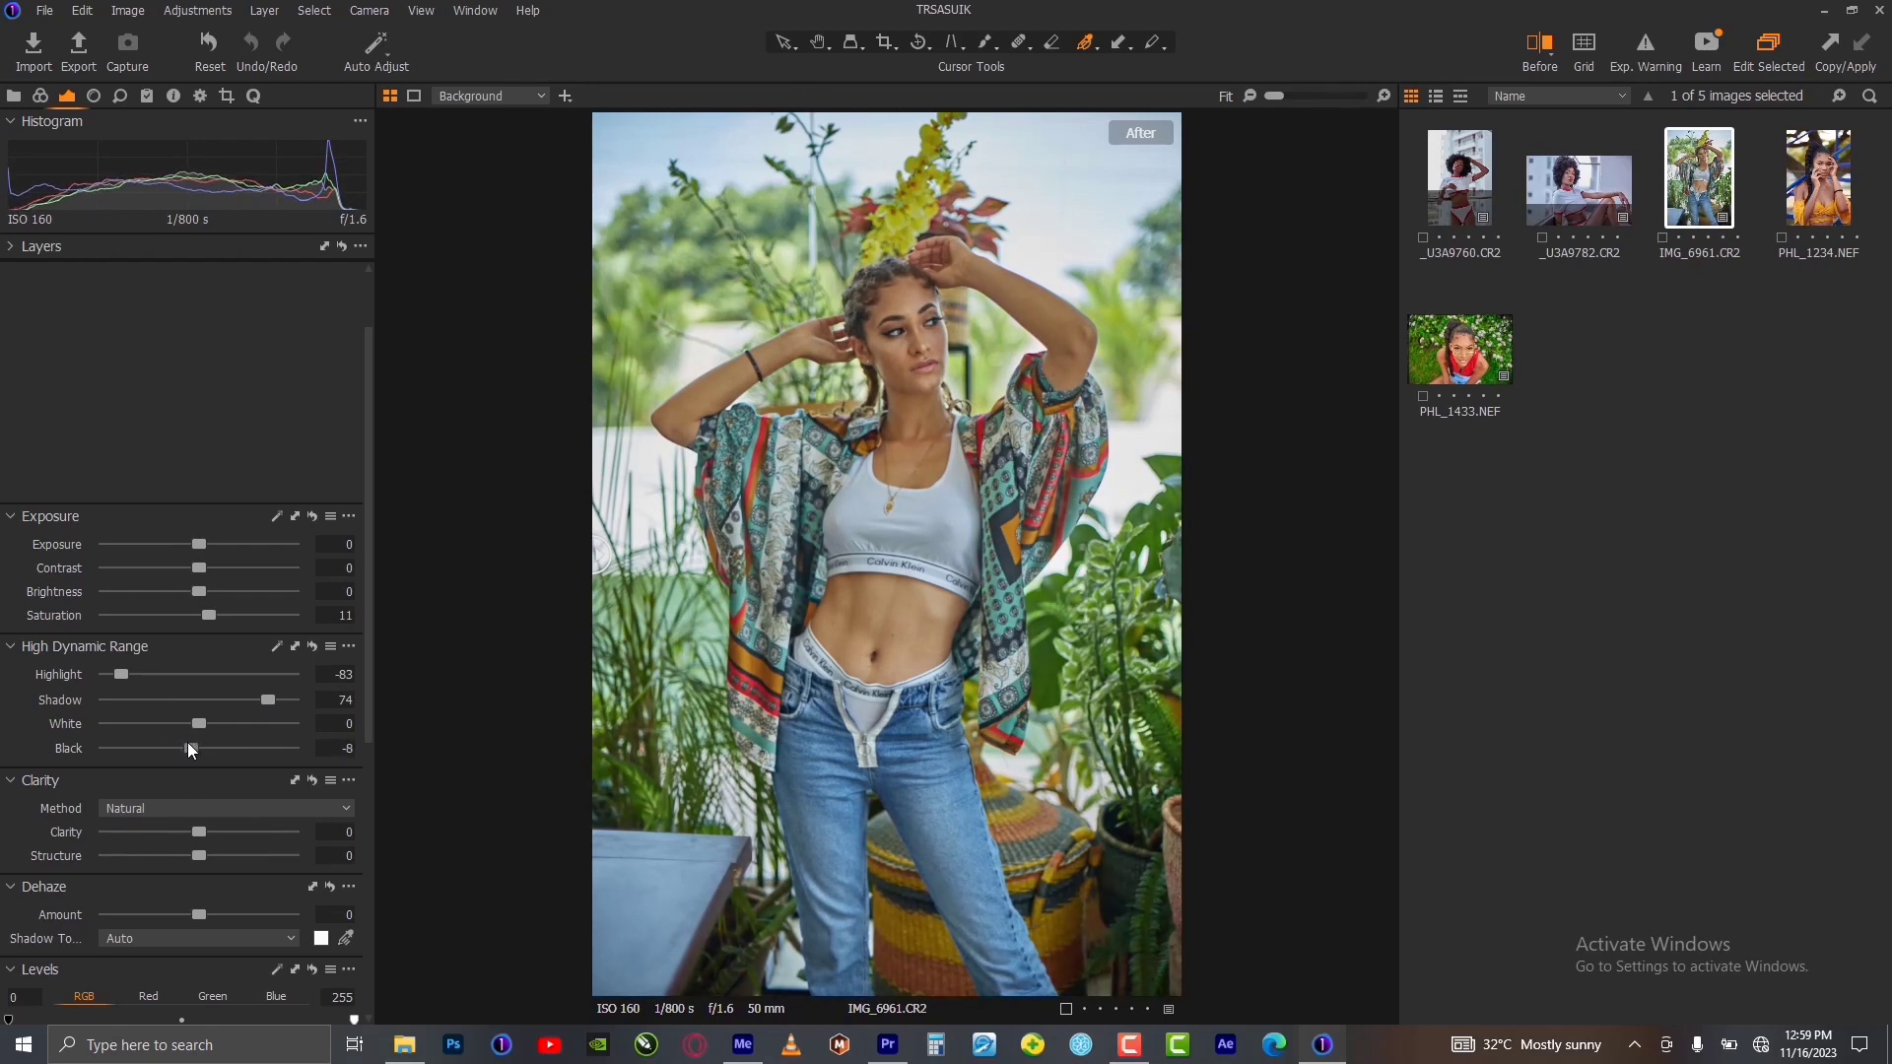
pyautogui.moveTo(270, 701); pyautogui.dragTo(250, 703)
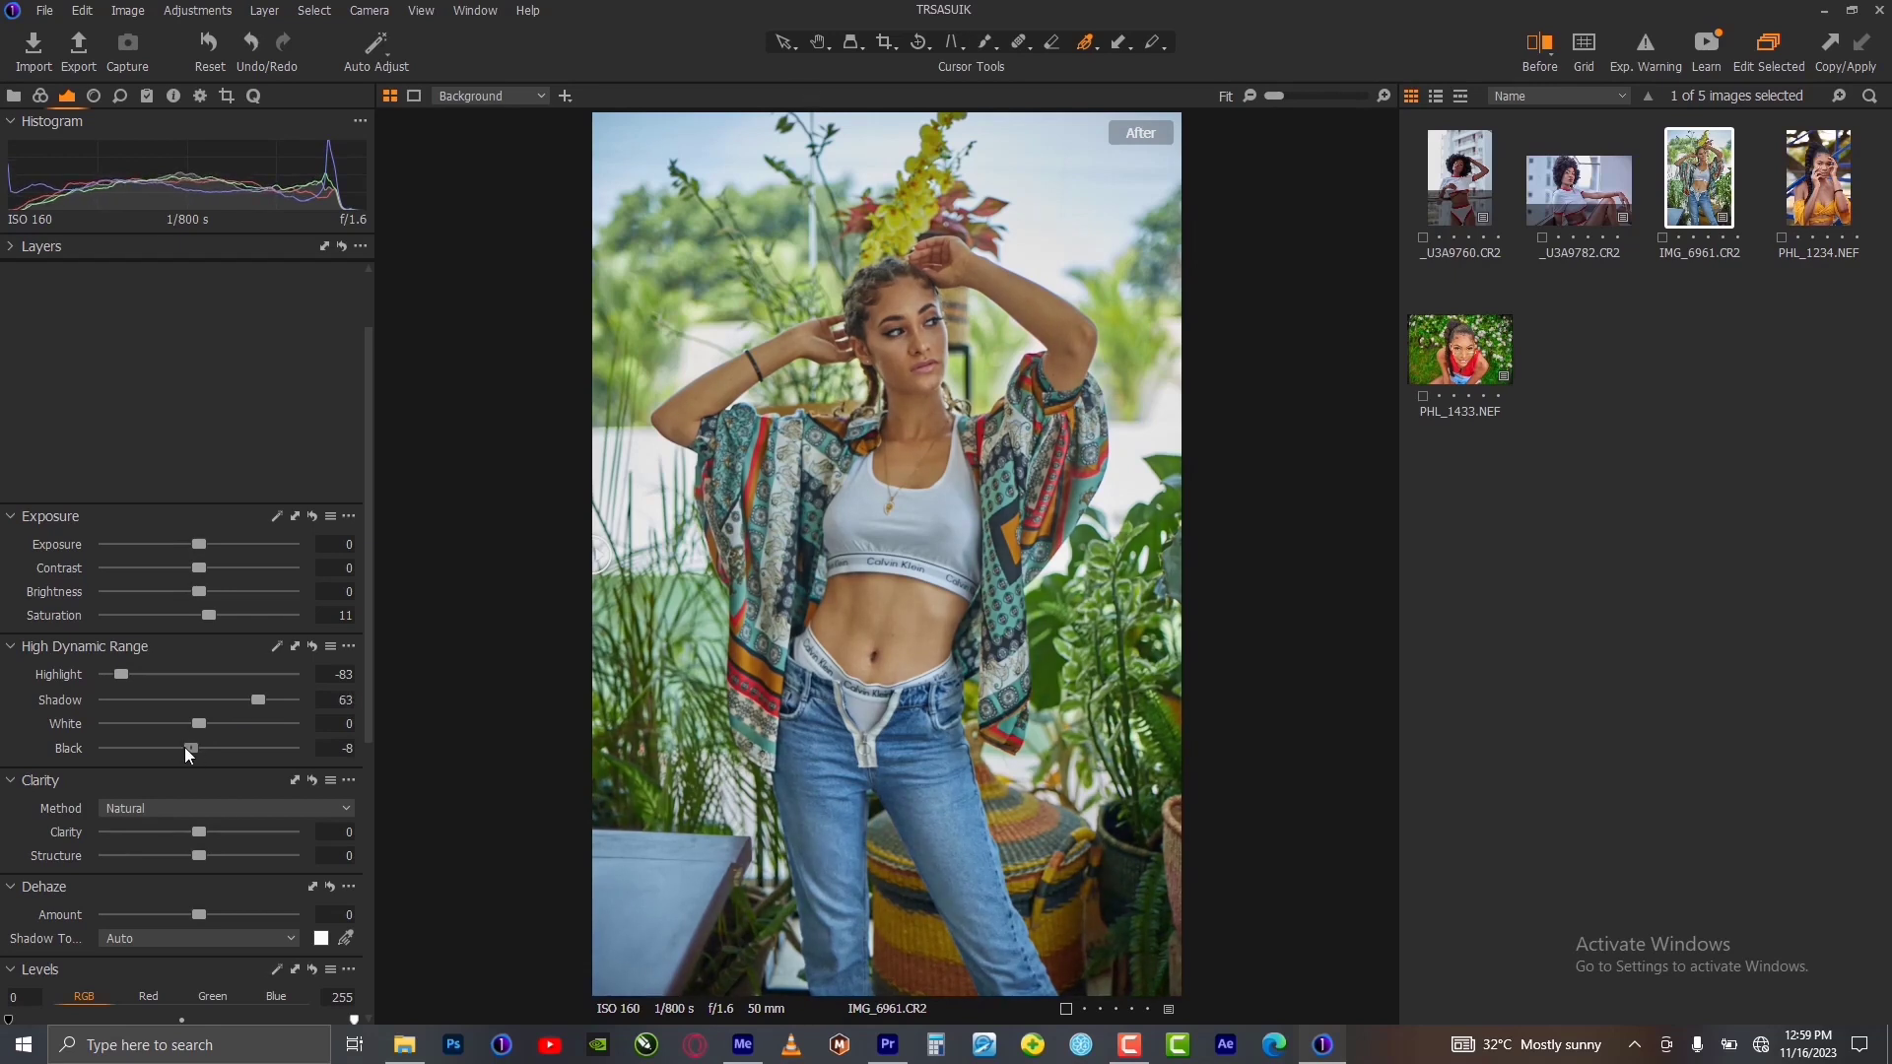
pyautogui.press('y')
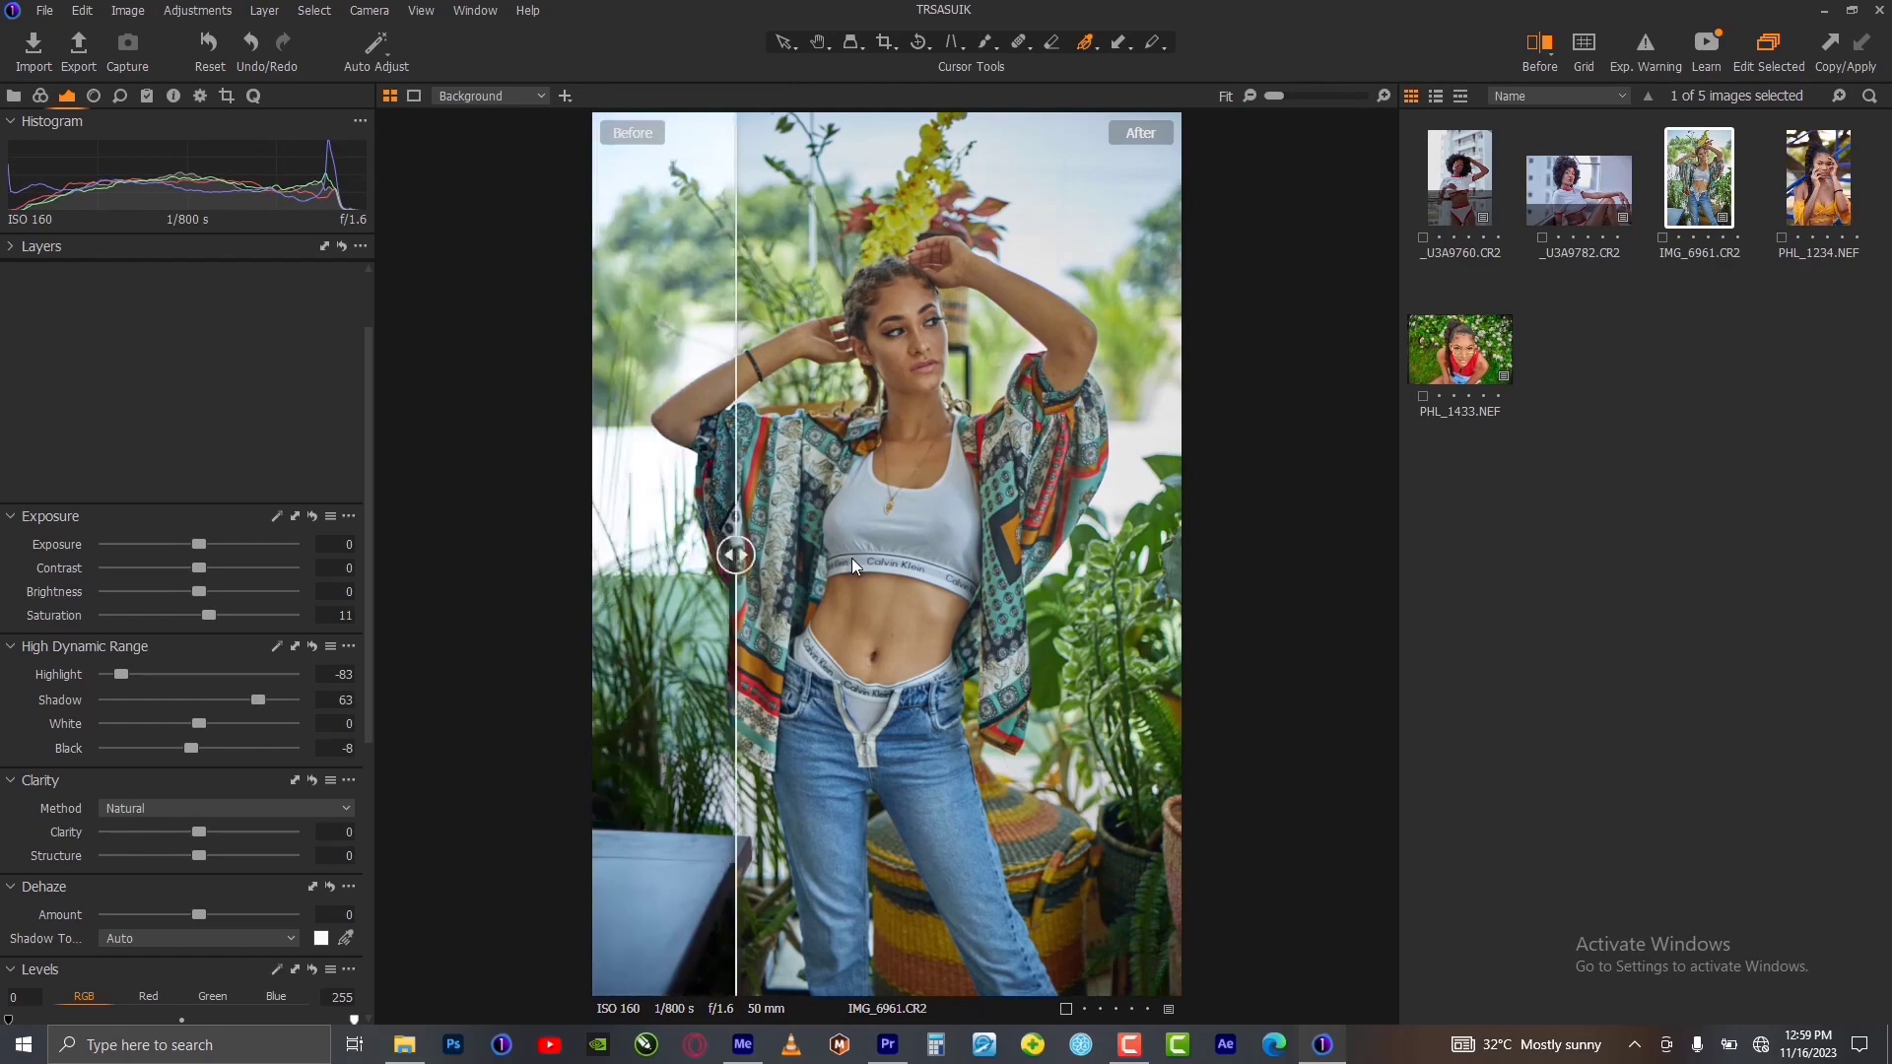
pyautogui.moveTo(851, 558); pyautogui.dragTo(579, 616)
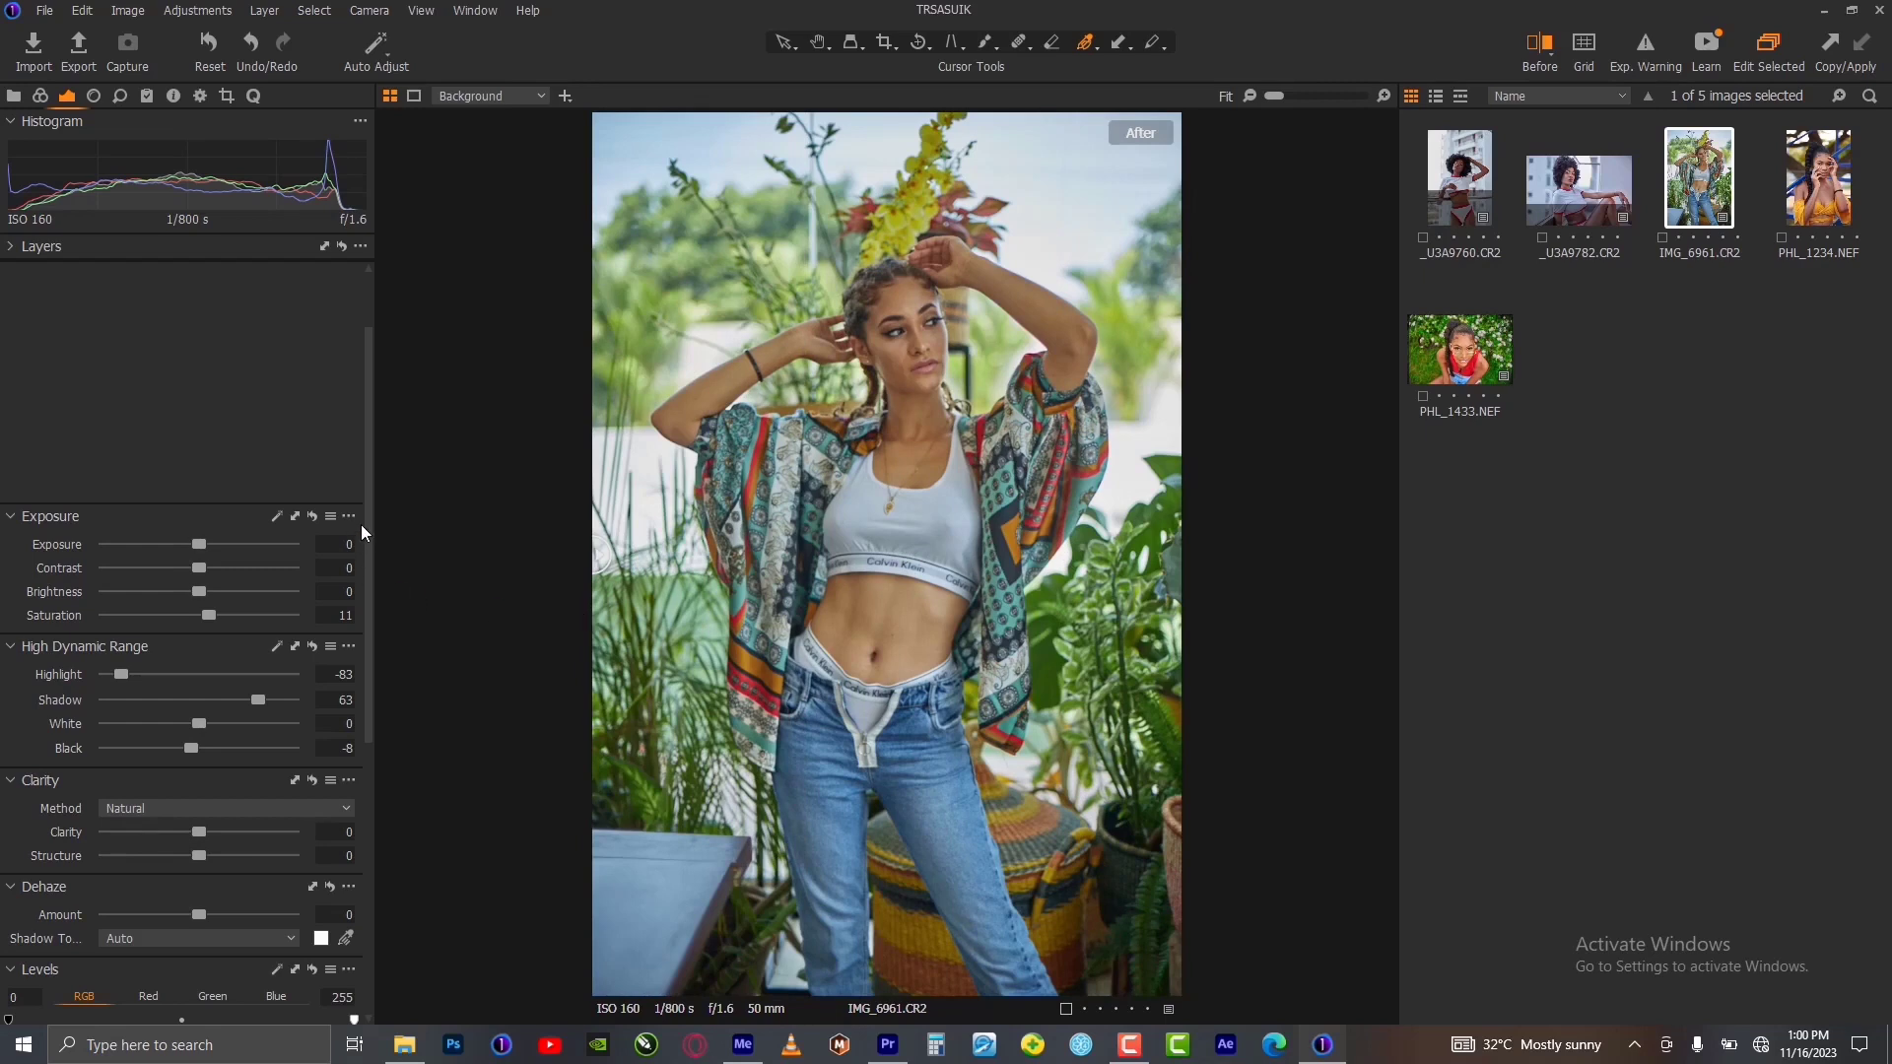
# Step: Sample the foliage green as a colour range and view it isolated while adjusting the wedge width
pyautogui.click(39, 96)
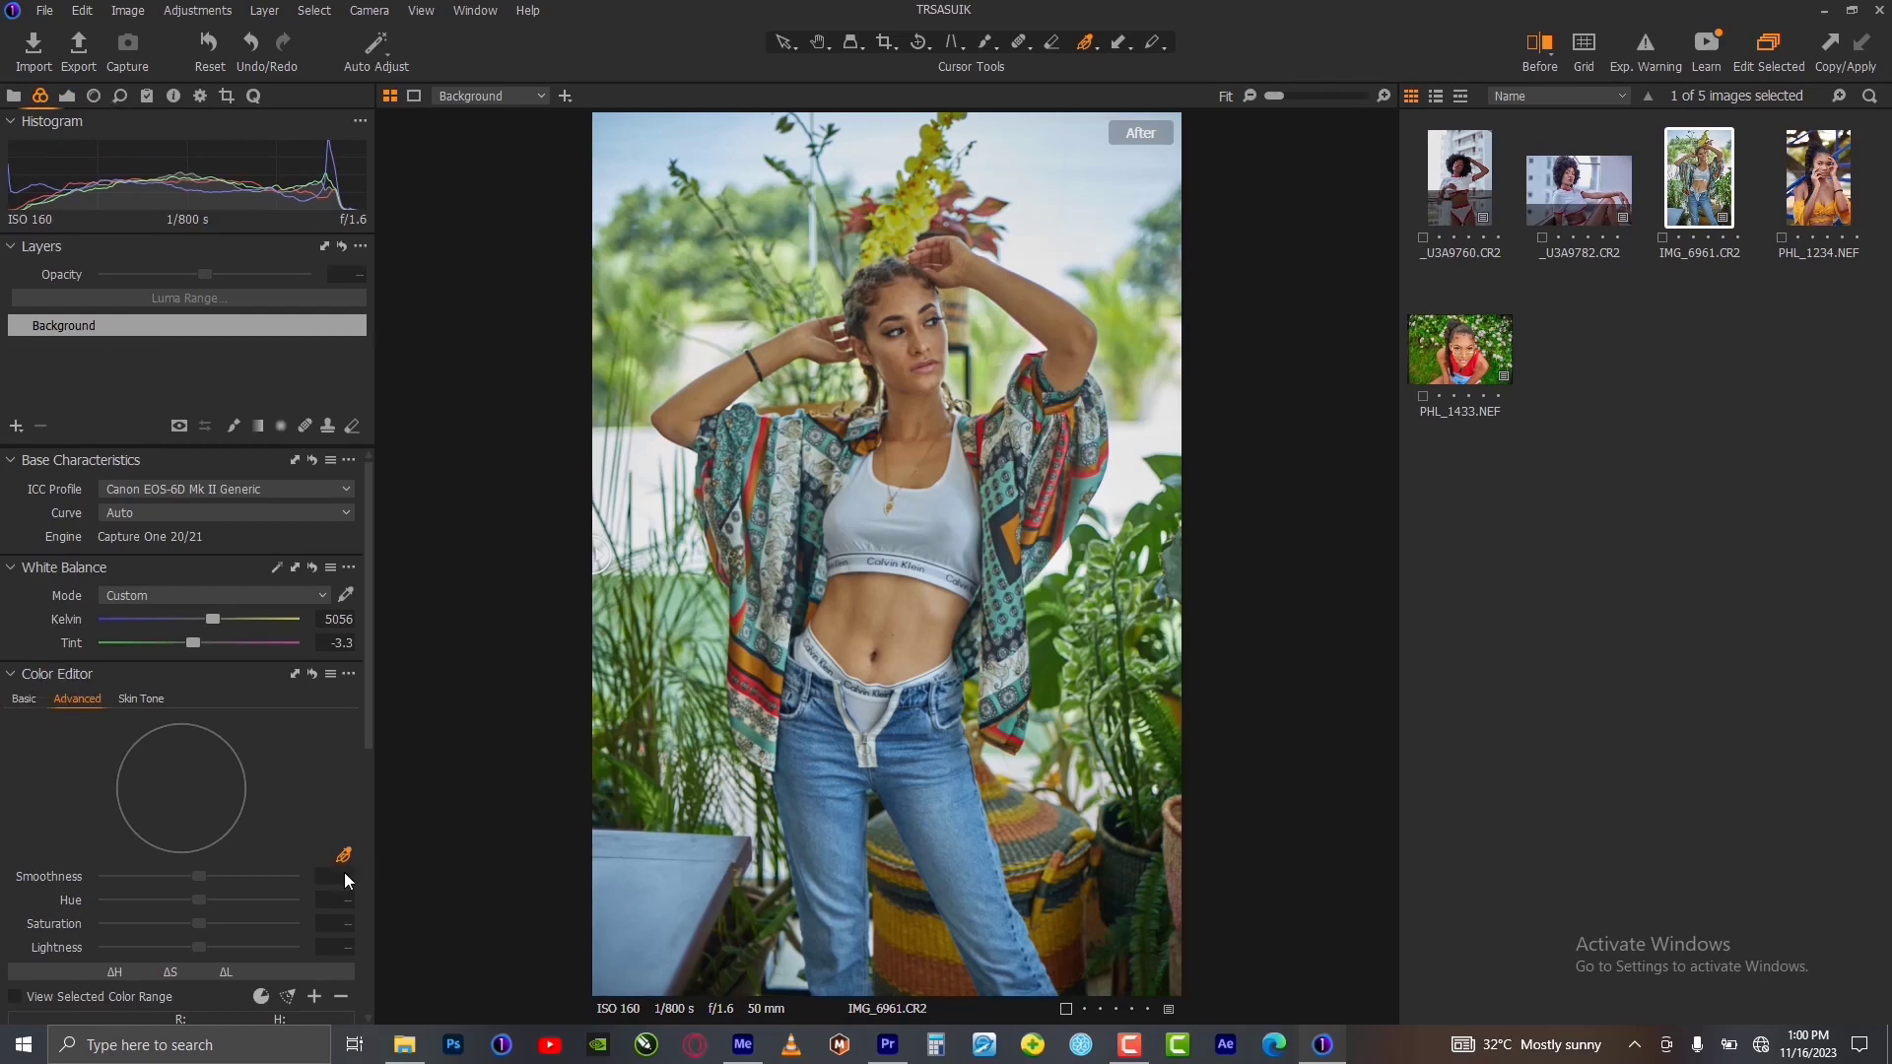
pyautogui.click(1049, 652)
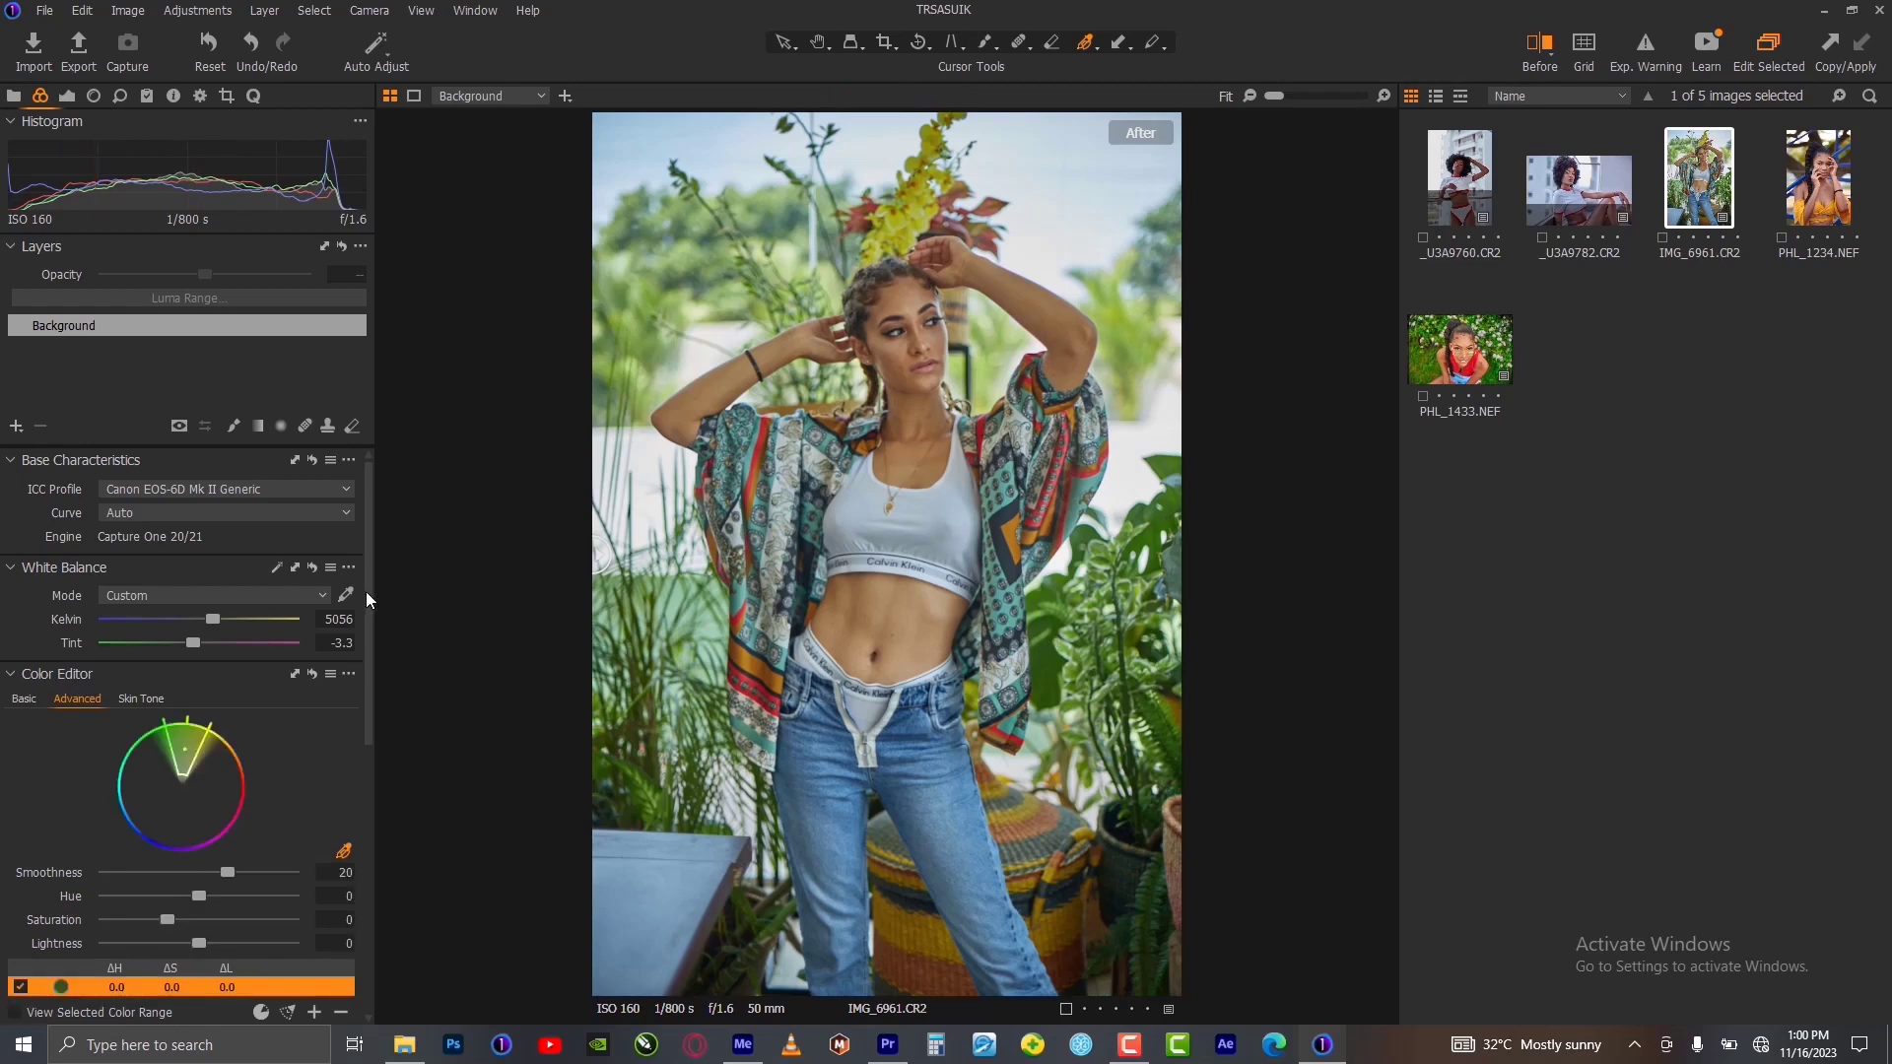
pyautogui.moveTo(369, 589); pyautogui.dragTo(369, 631)
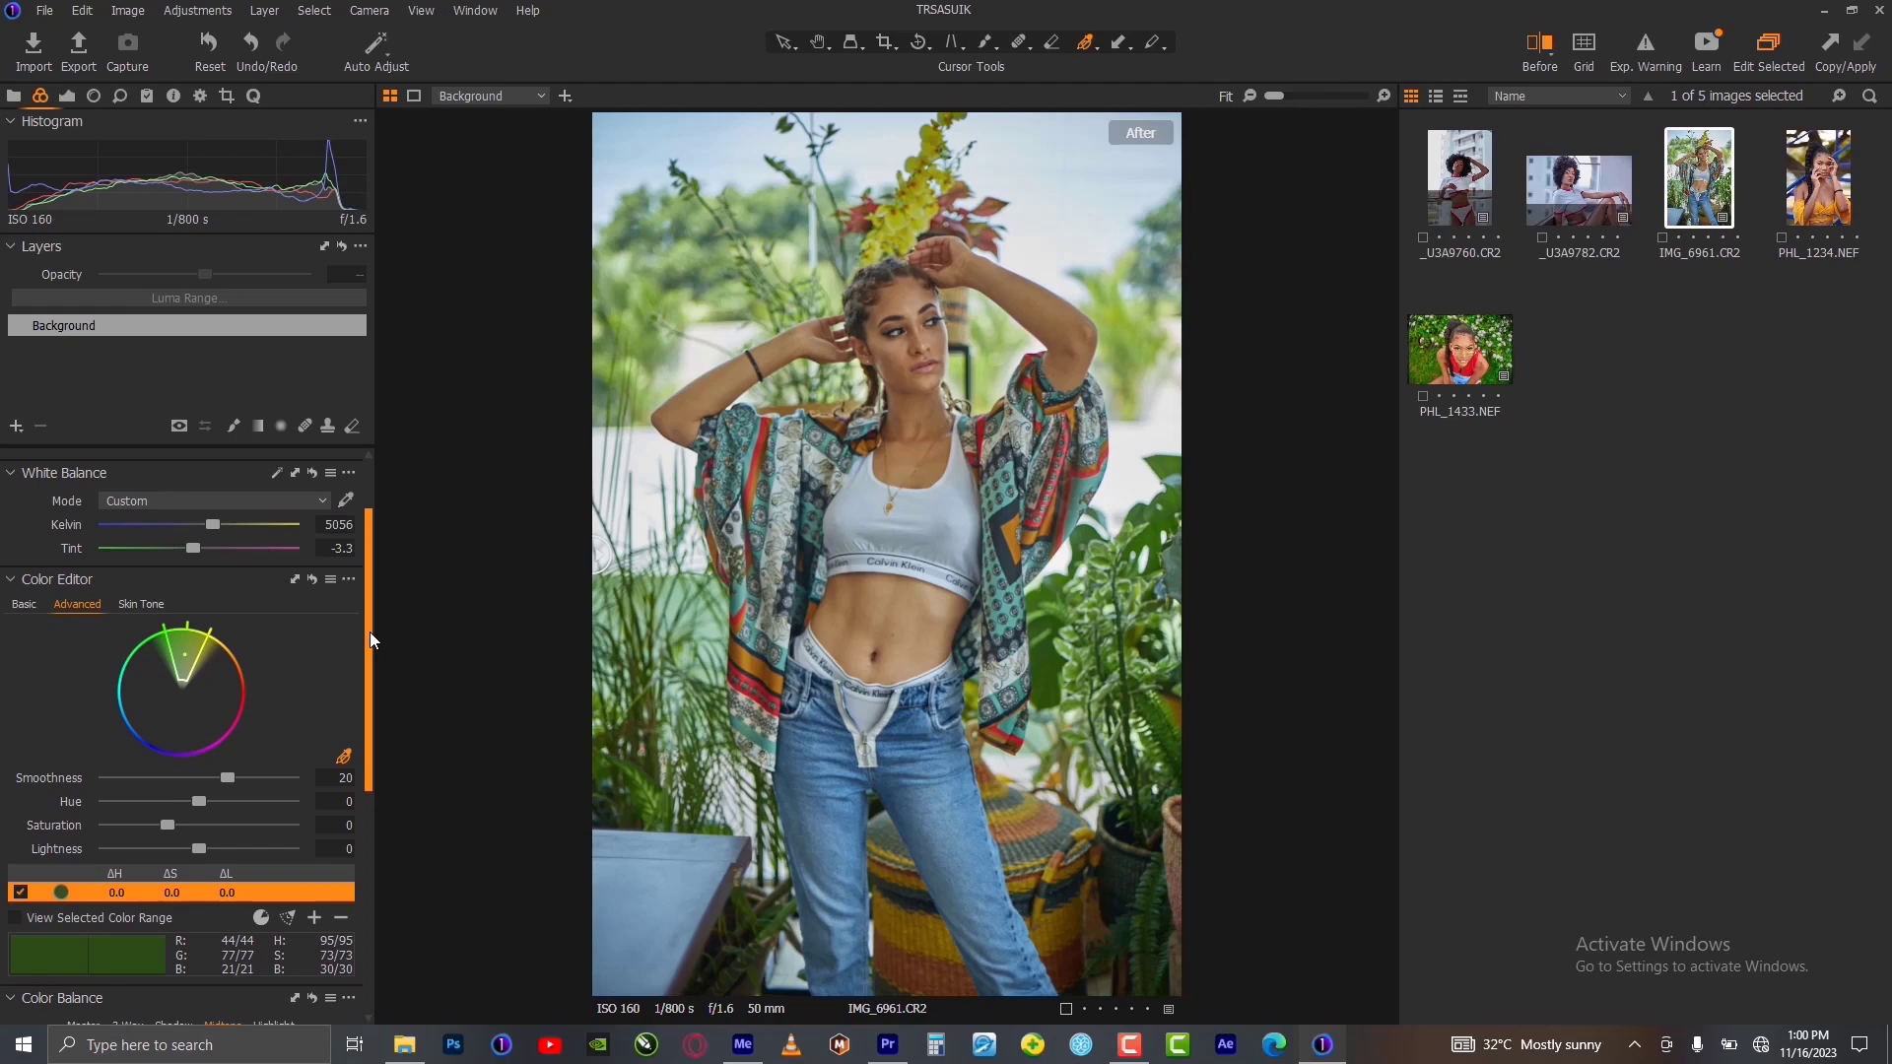
pyautogui.moveTo(370, 631); pyautogui.dragTo(374, 659)
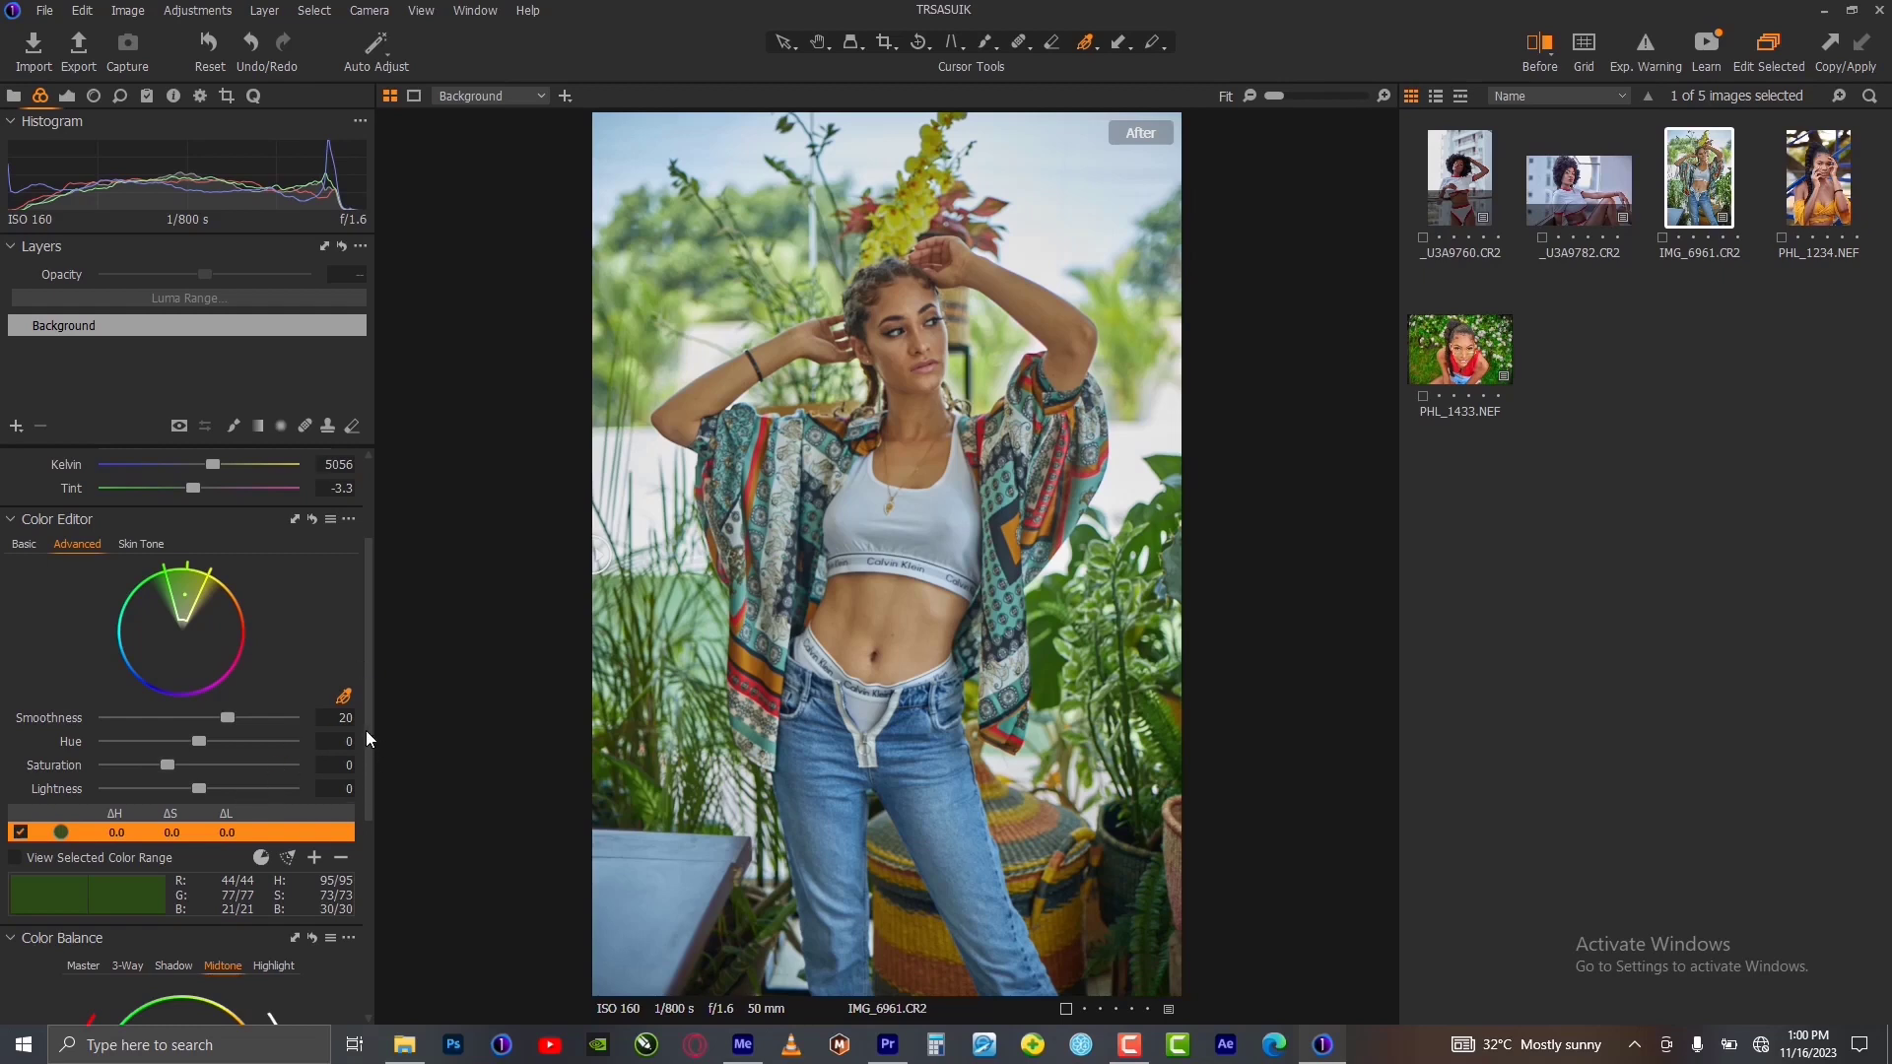
pyautogui.moveTo(365, 731); pyautogui.dragTo(364, 749)
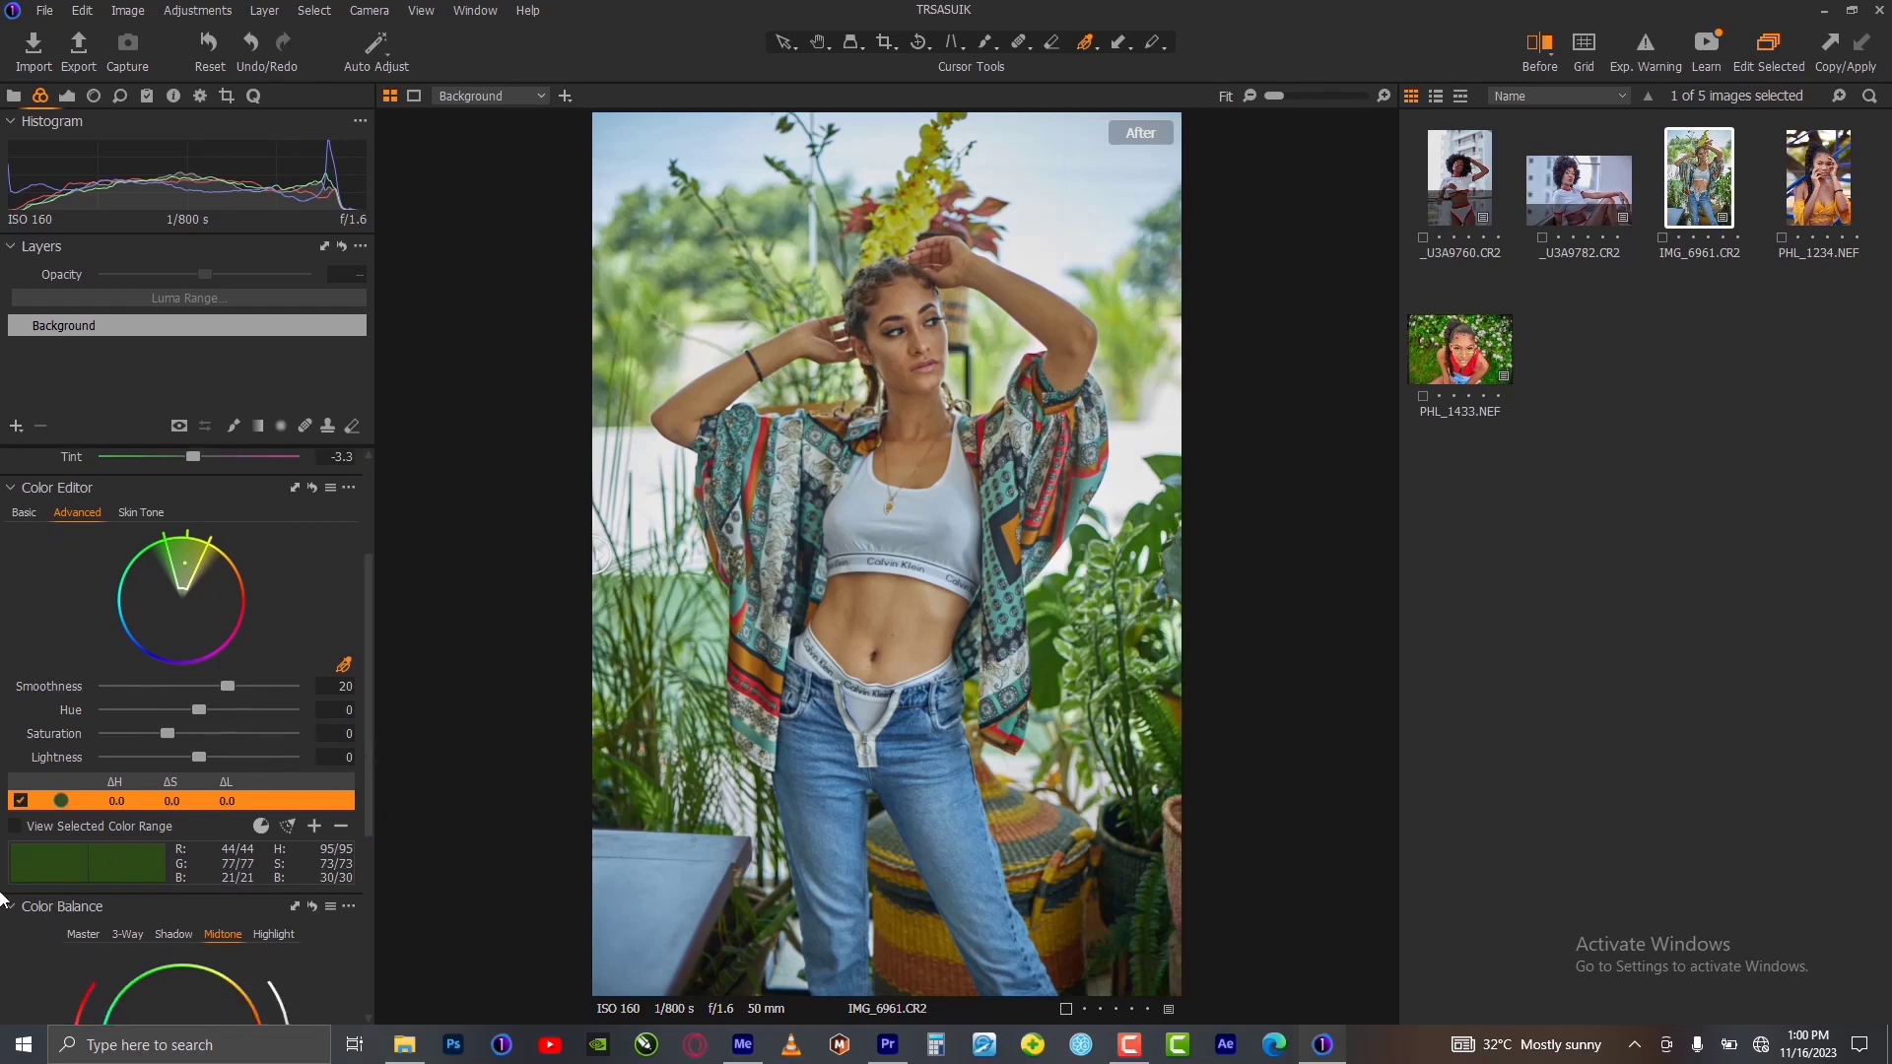
pyautogui.click(14, 826)
pyautogui.moveTo(197, 537); pyautogui.dragTo(175, 547)
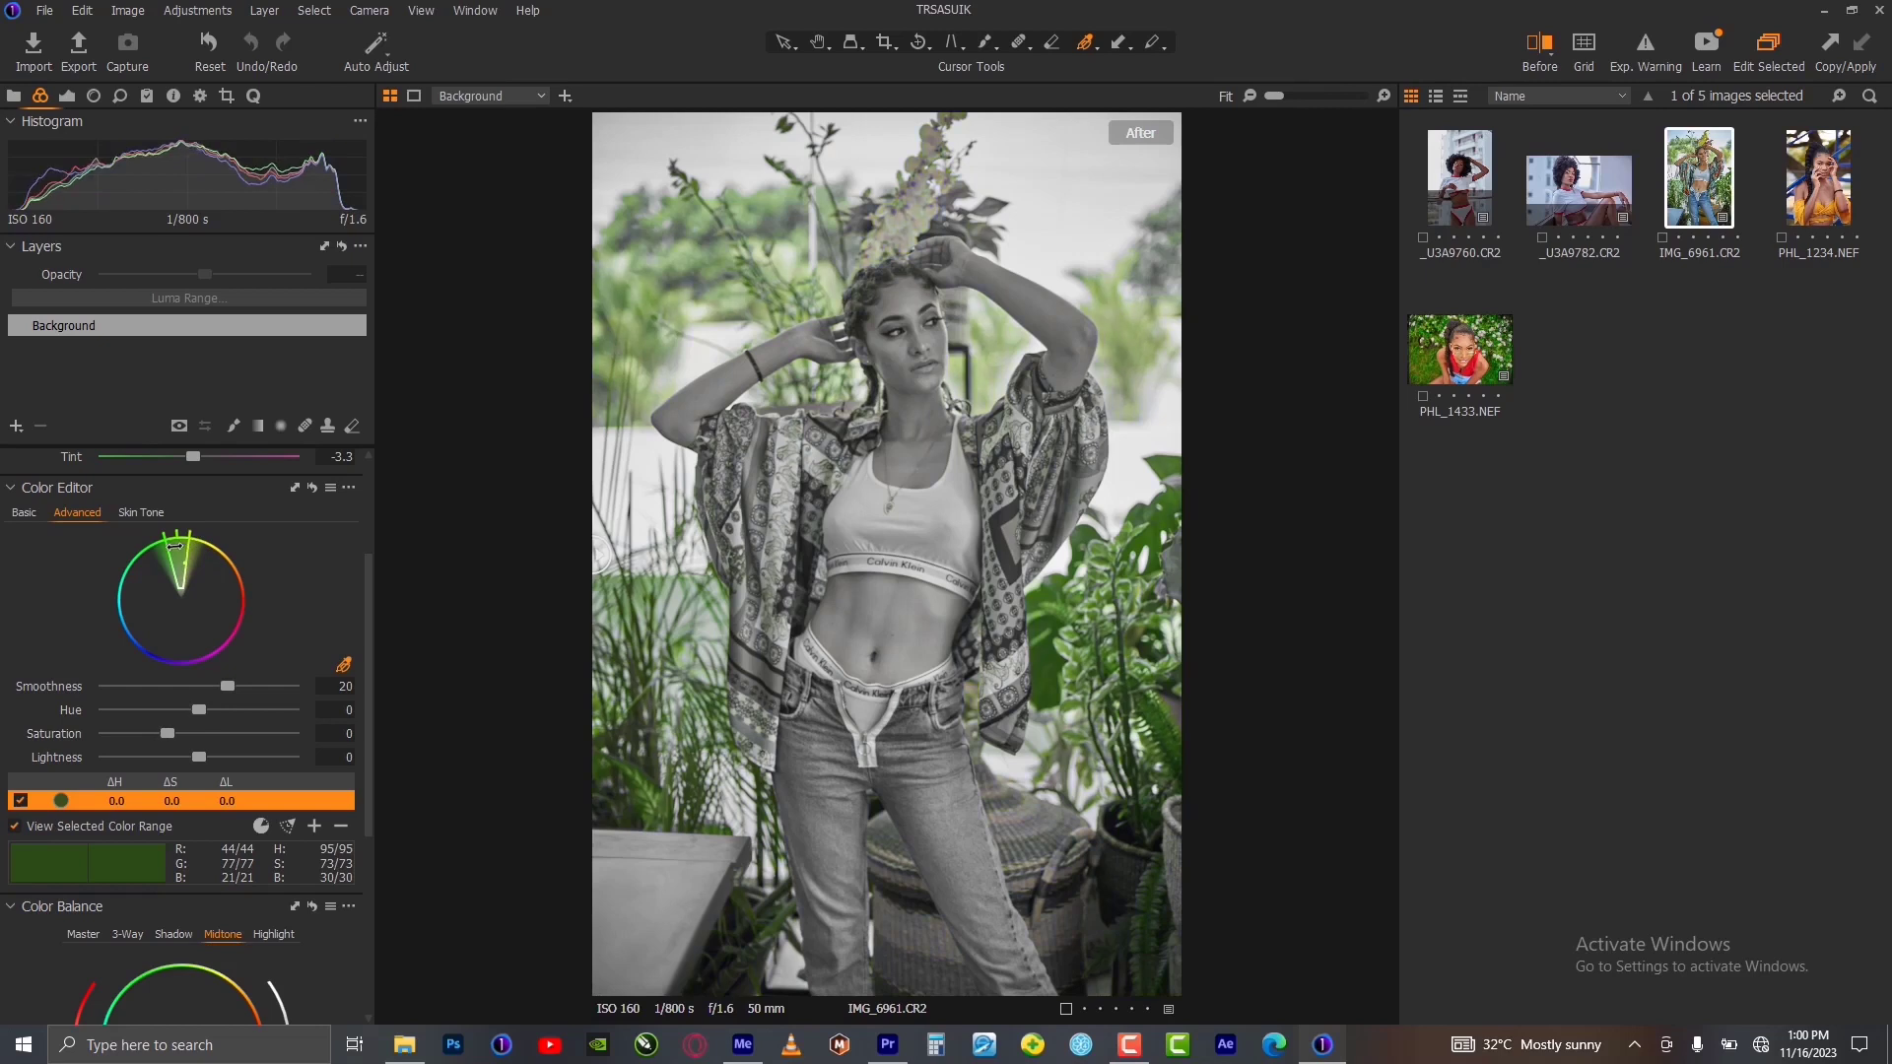
pyautogui.moveTo(174, 543); pyautogui.dragTo(196, 543)
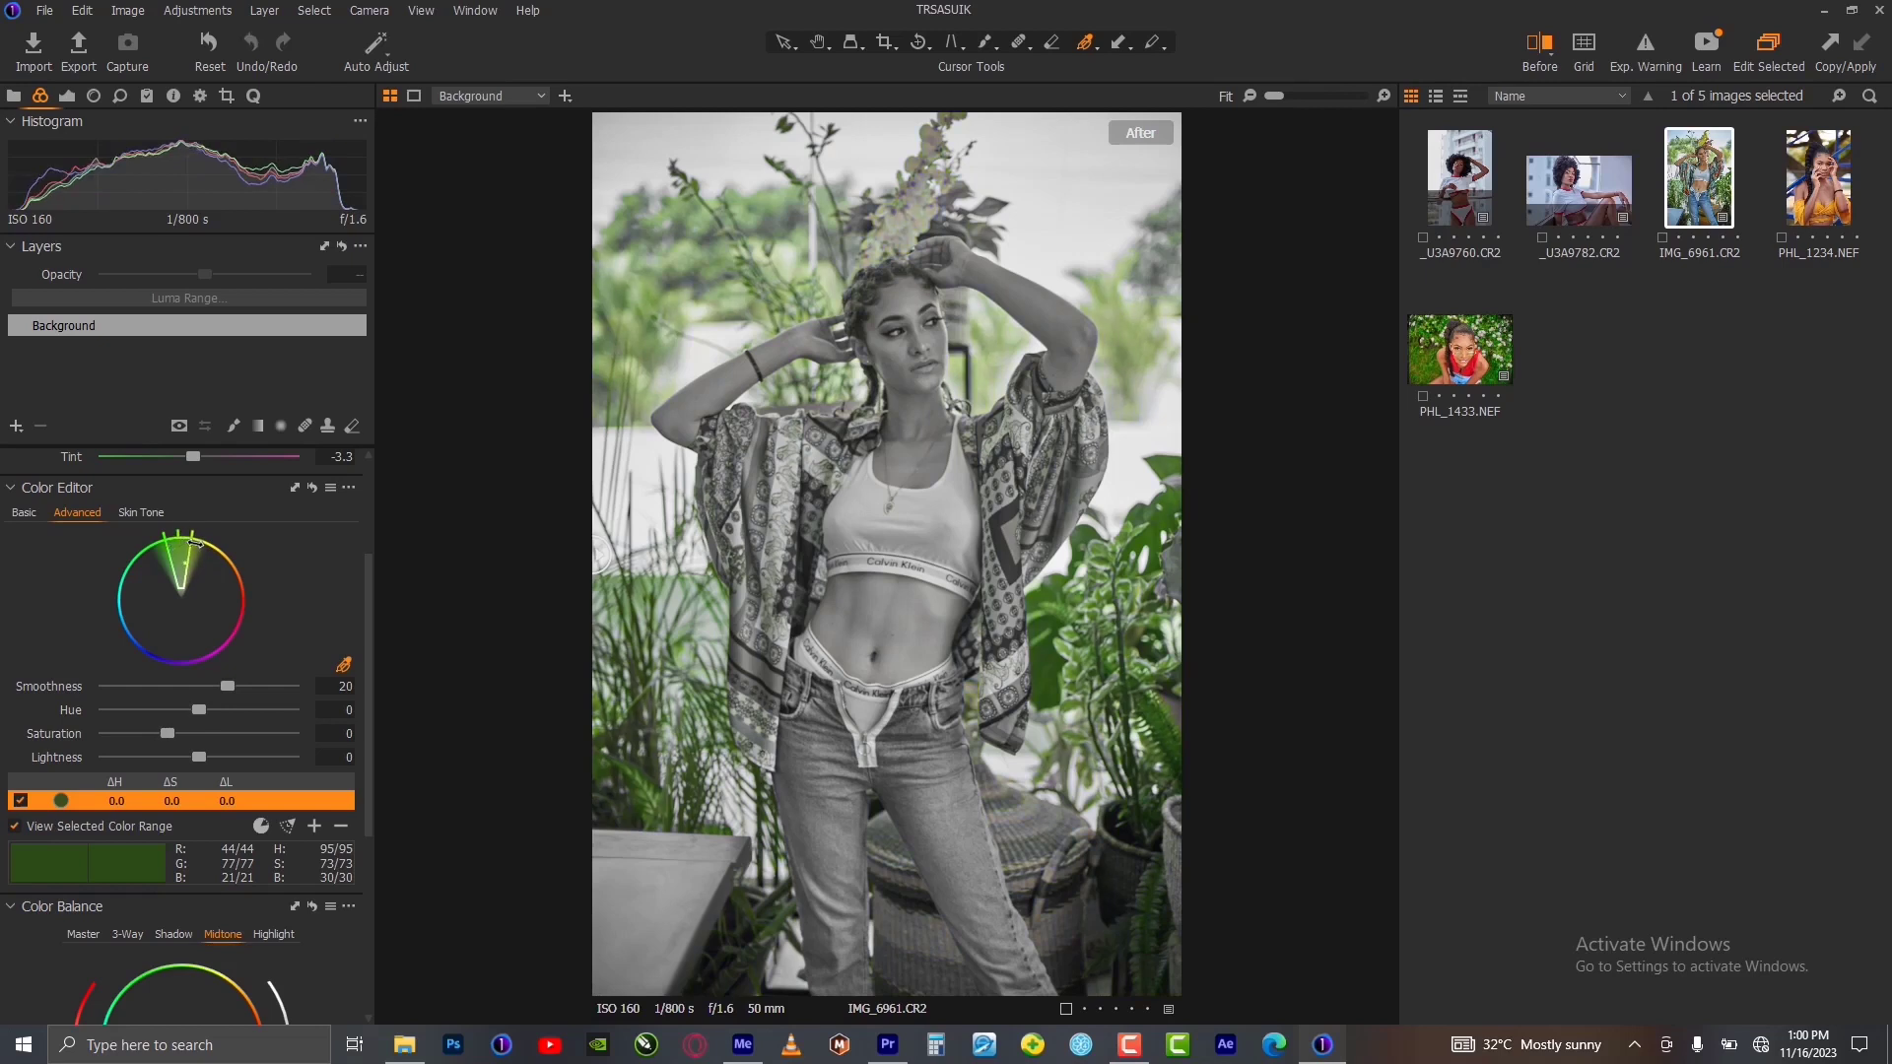
# Step: Sample a second foliage green and set Hue 30, Saturation 77.4 and Lightness -35.8
pyautogui.click(14, 826)
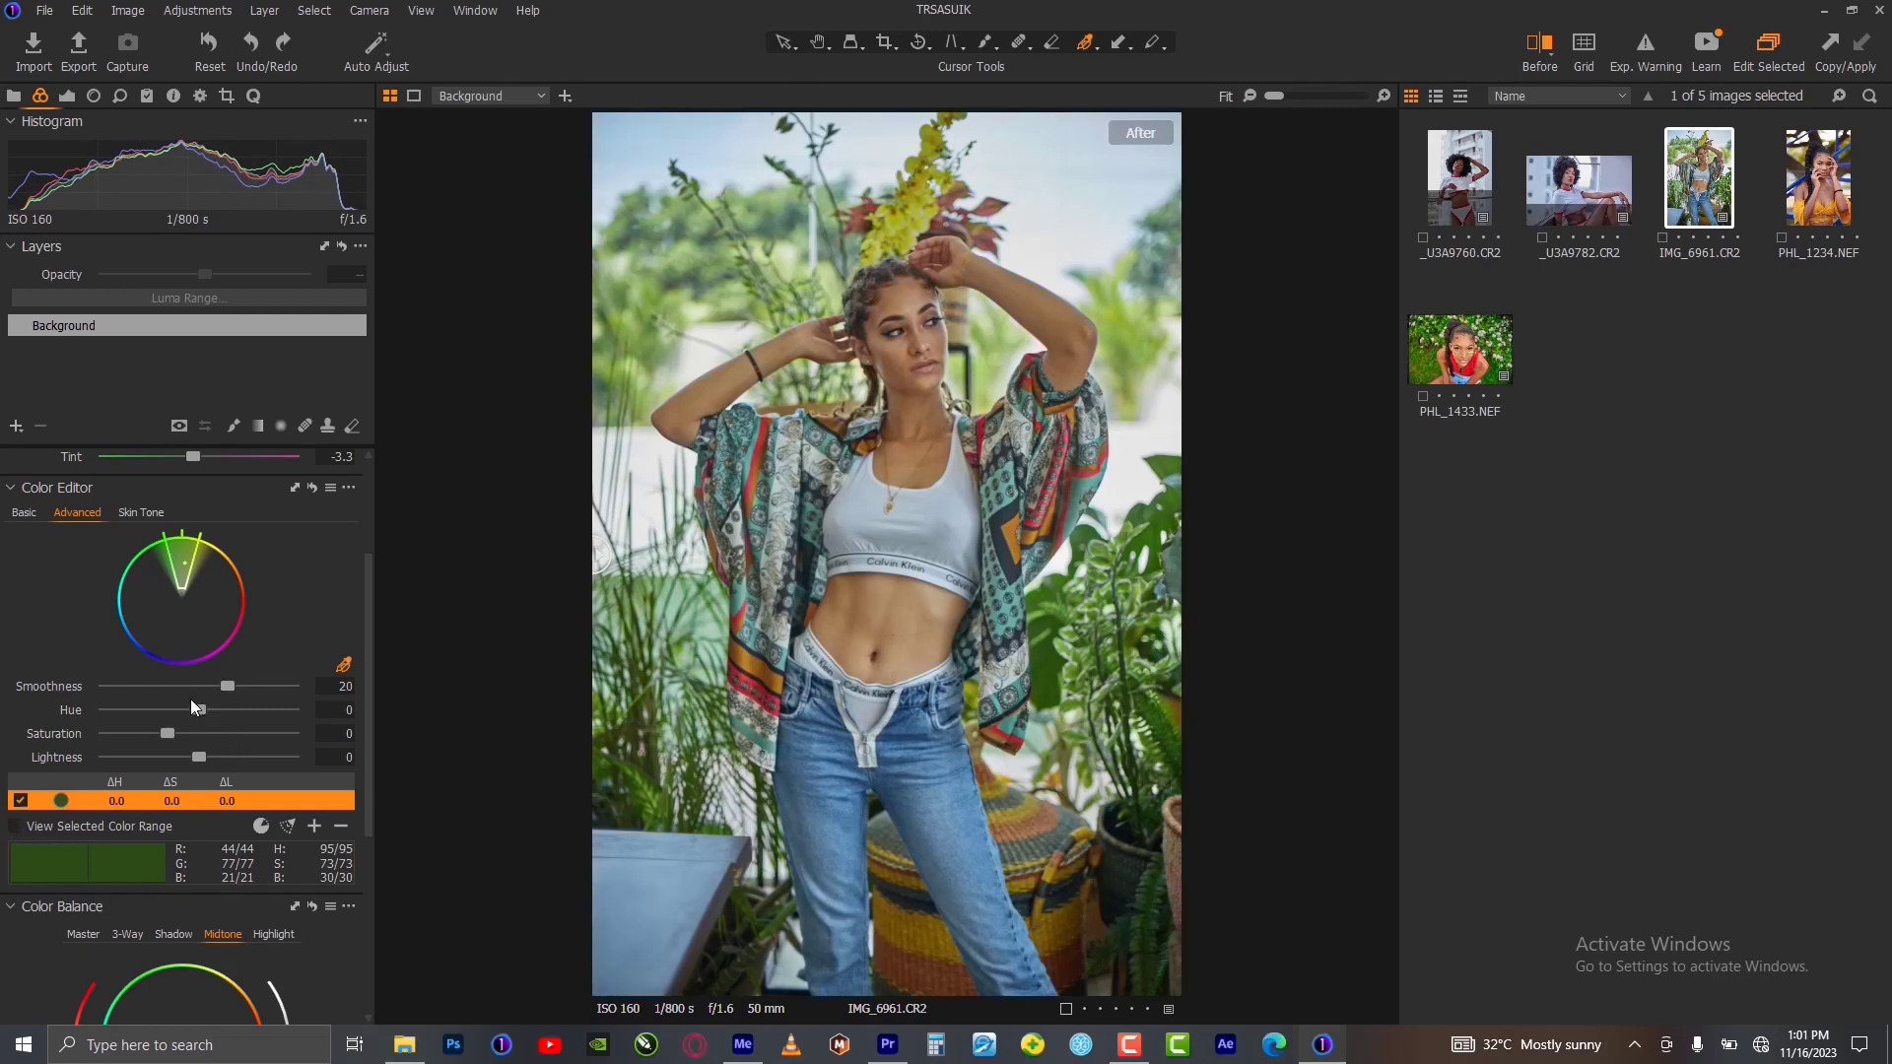
pyautogui.moveTo(195, 710); pyautogui.dragTo(328, 706)
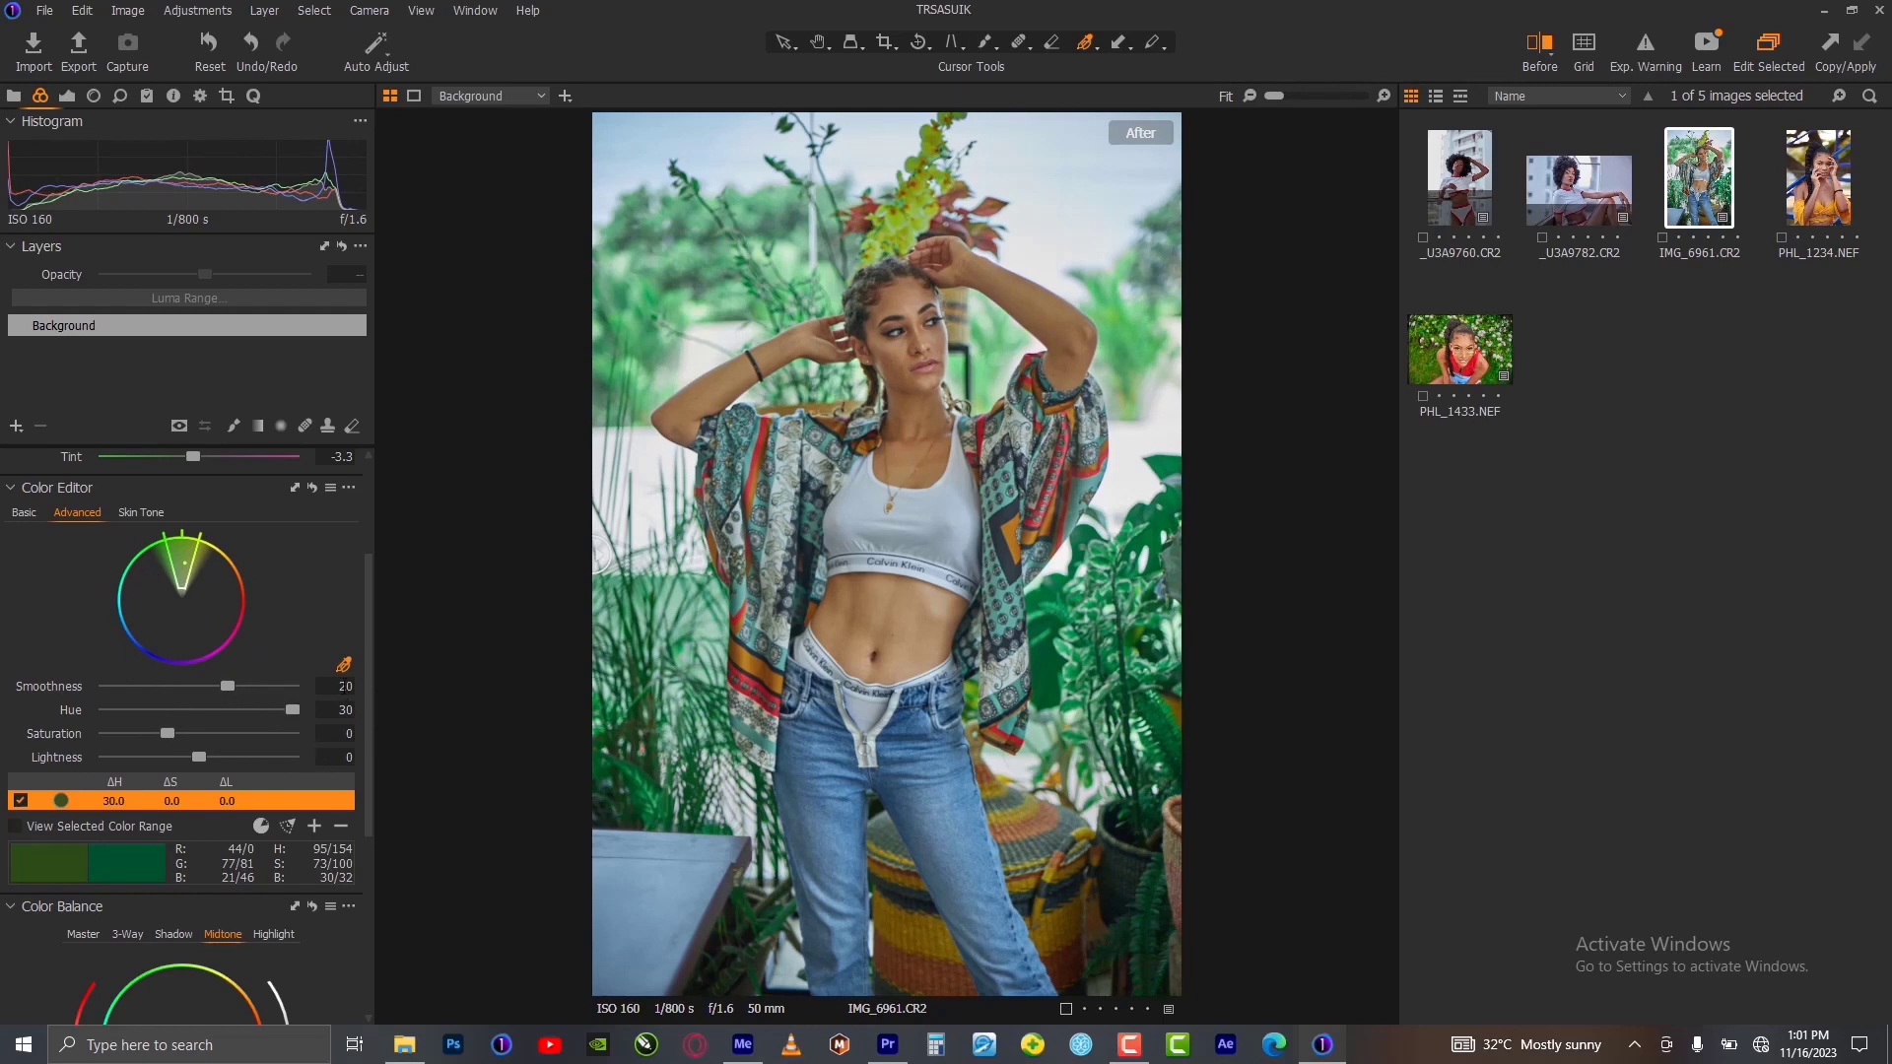
pyautogui.click(1049, 646)
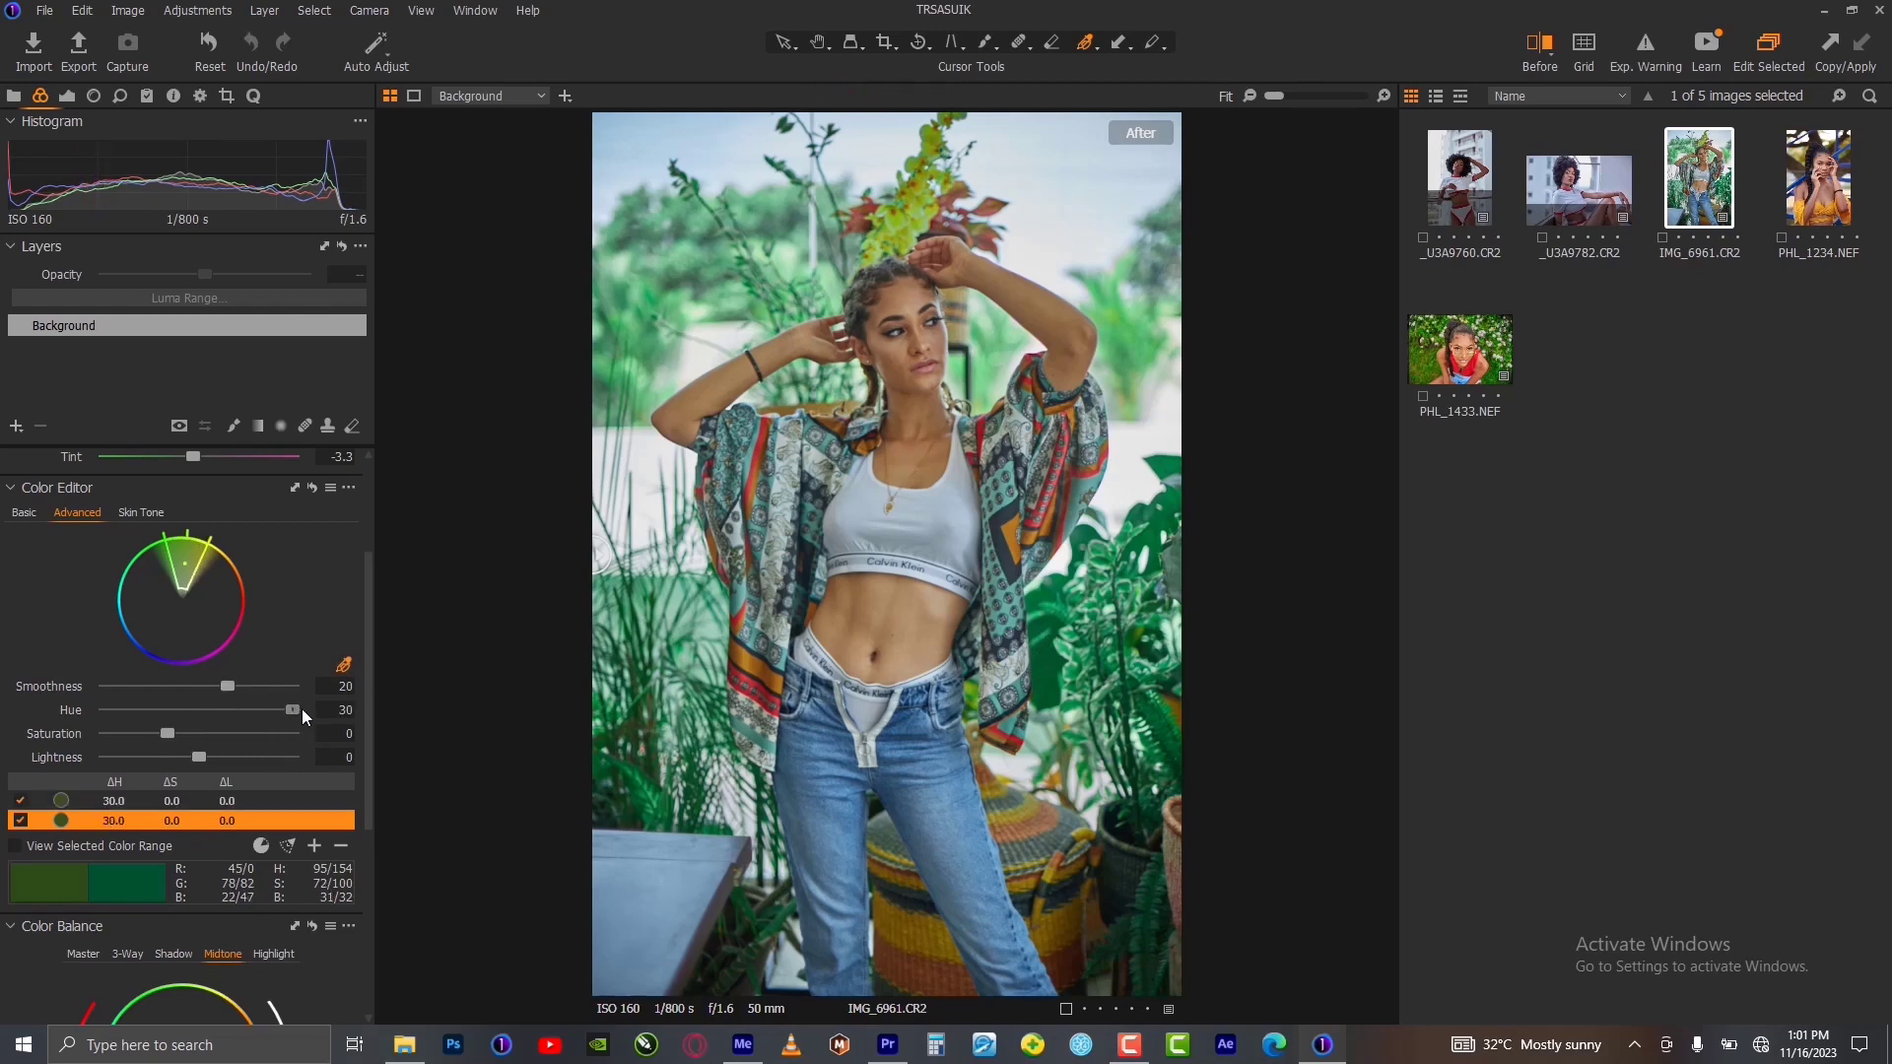
pyautogui.moveTo(301, 710); pyautogui.dragTo(317, 710)
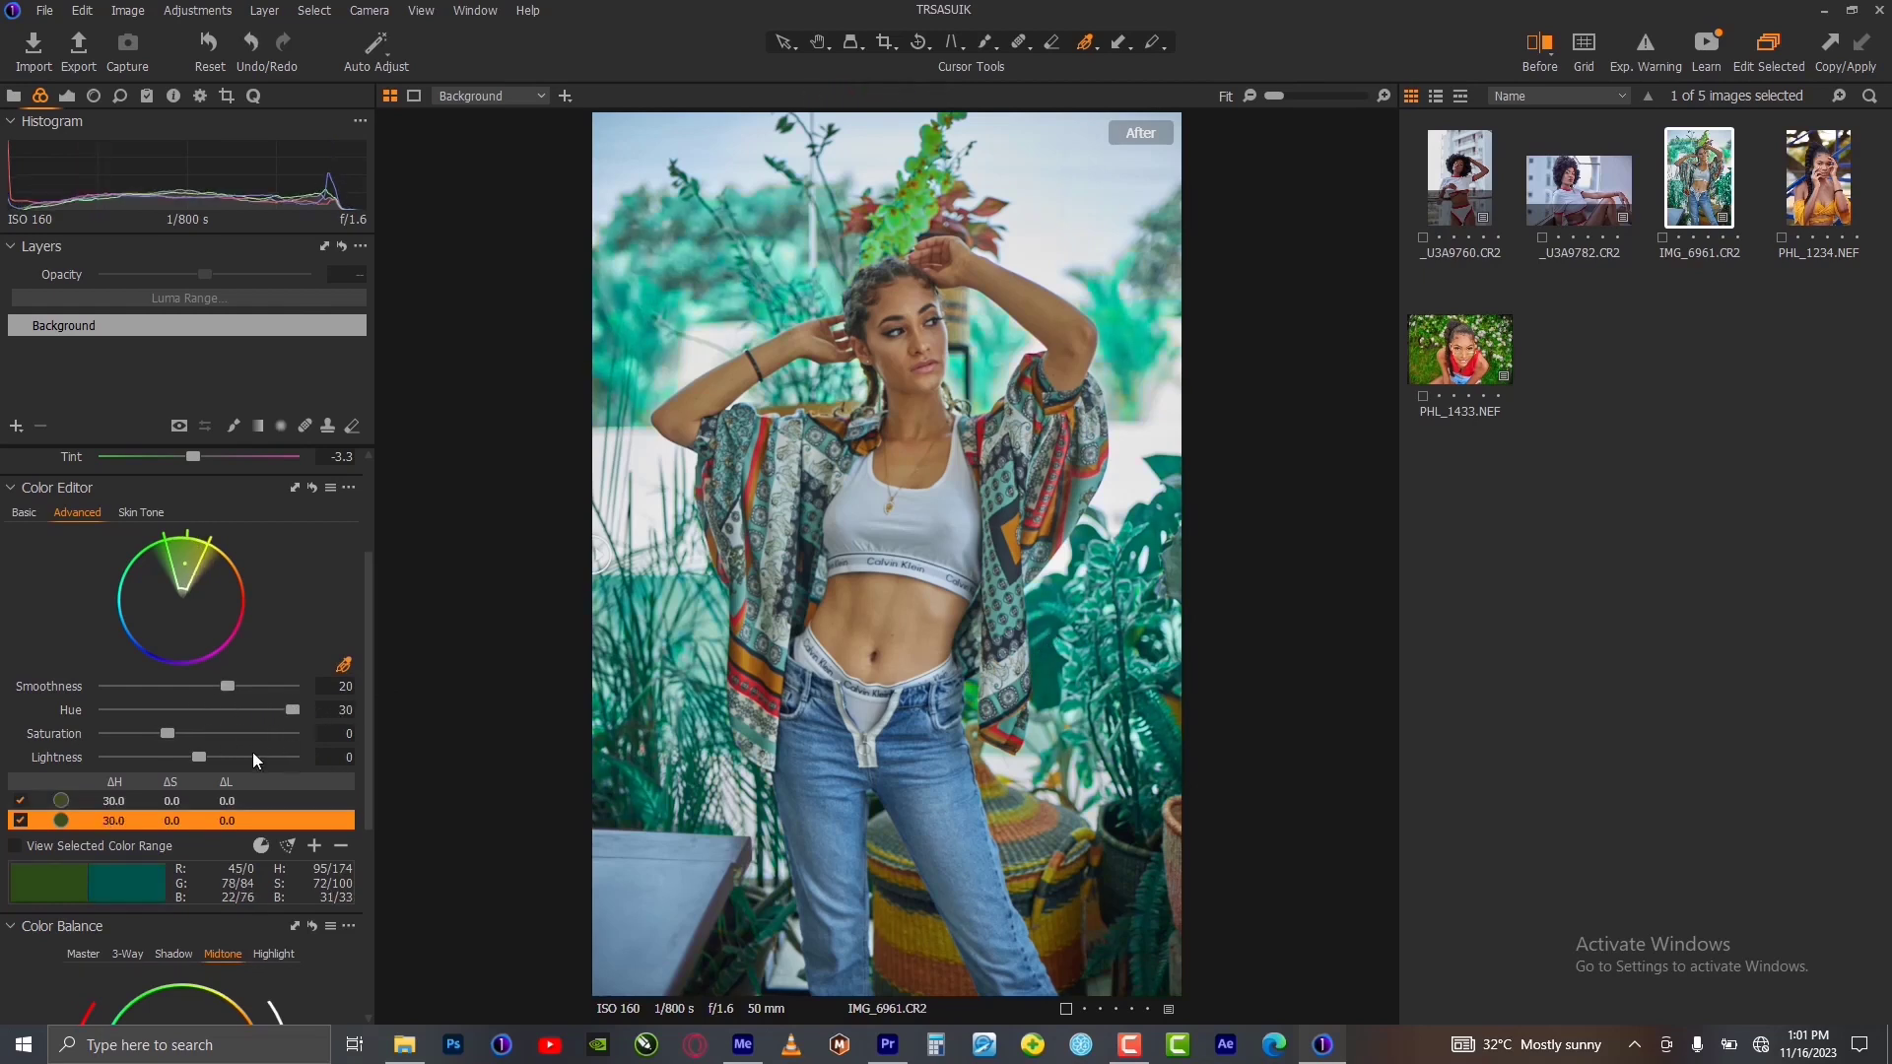
pyautogui.moveTo(174, 740); pyautogui.dragTo(215, 737)
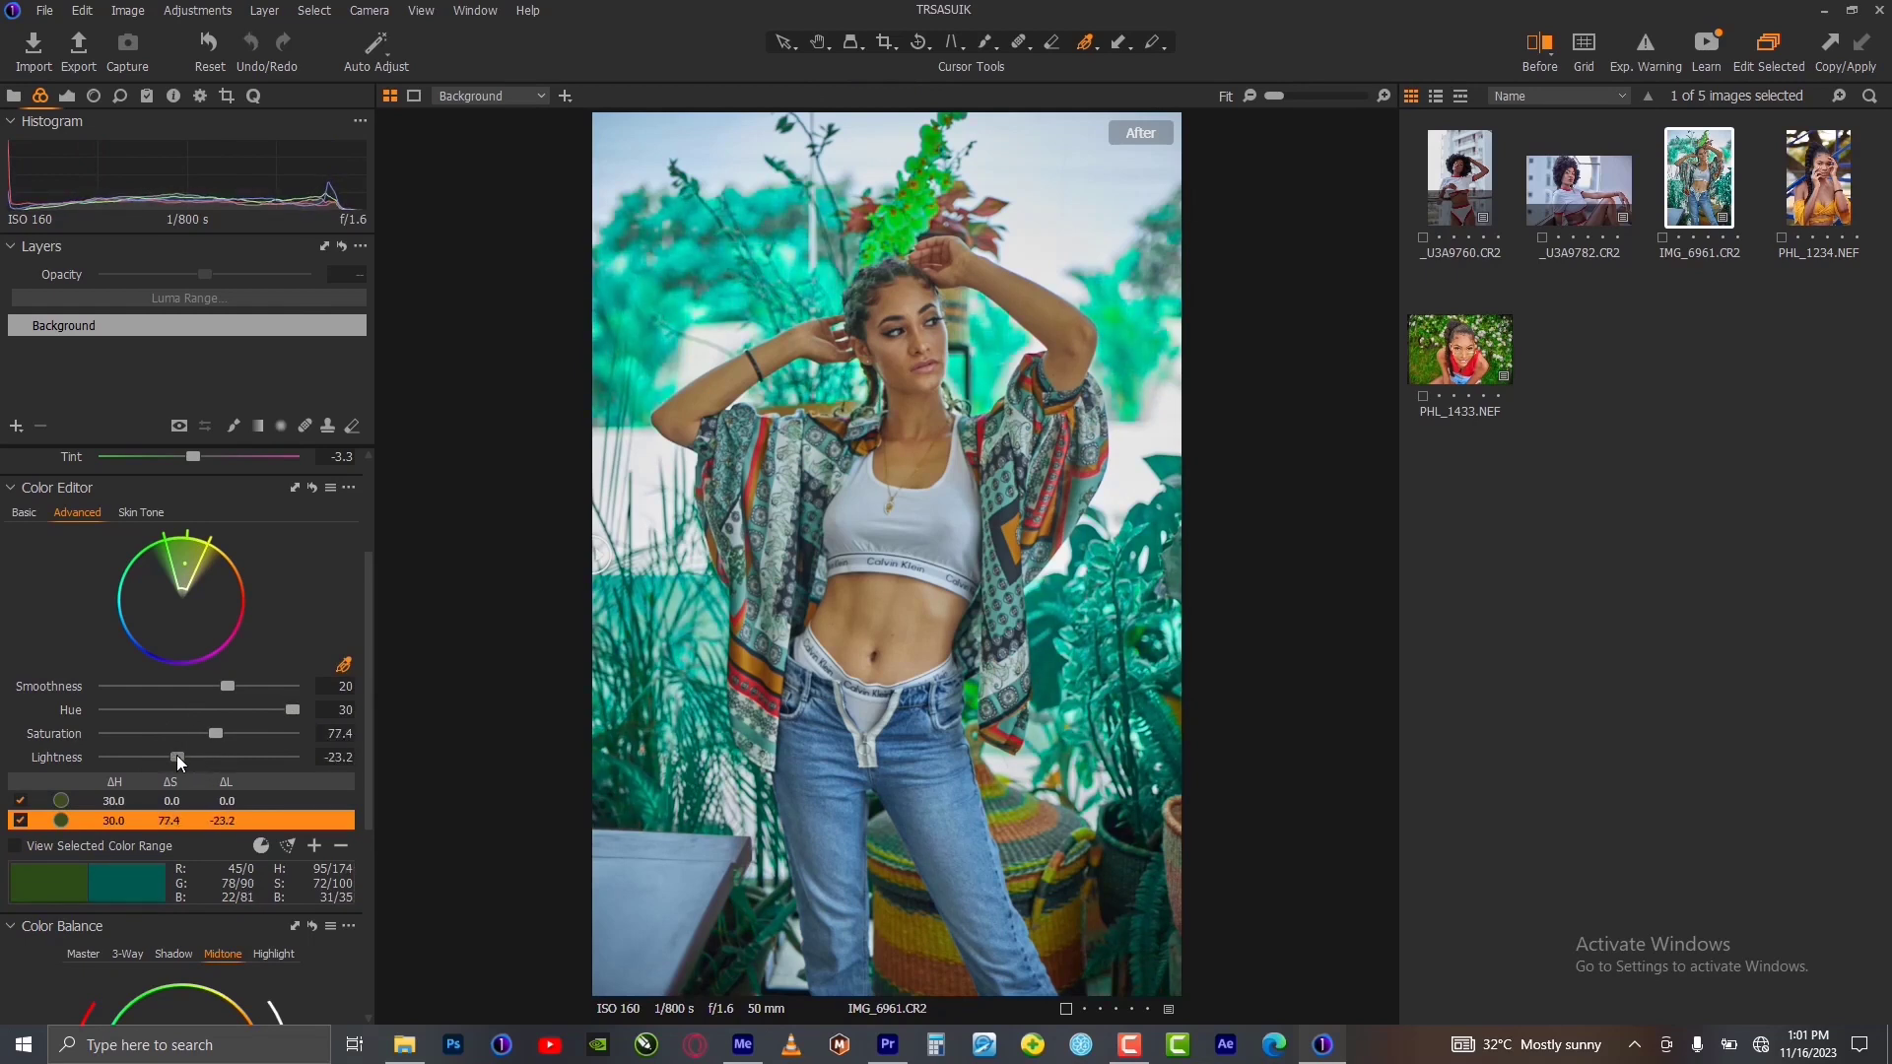
pyautogui.moveTo(178, 761); pyautogui.dragTo(174, 760)
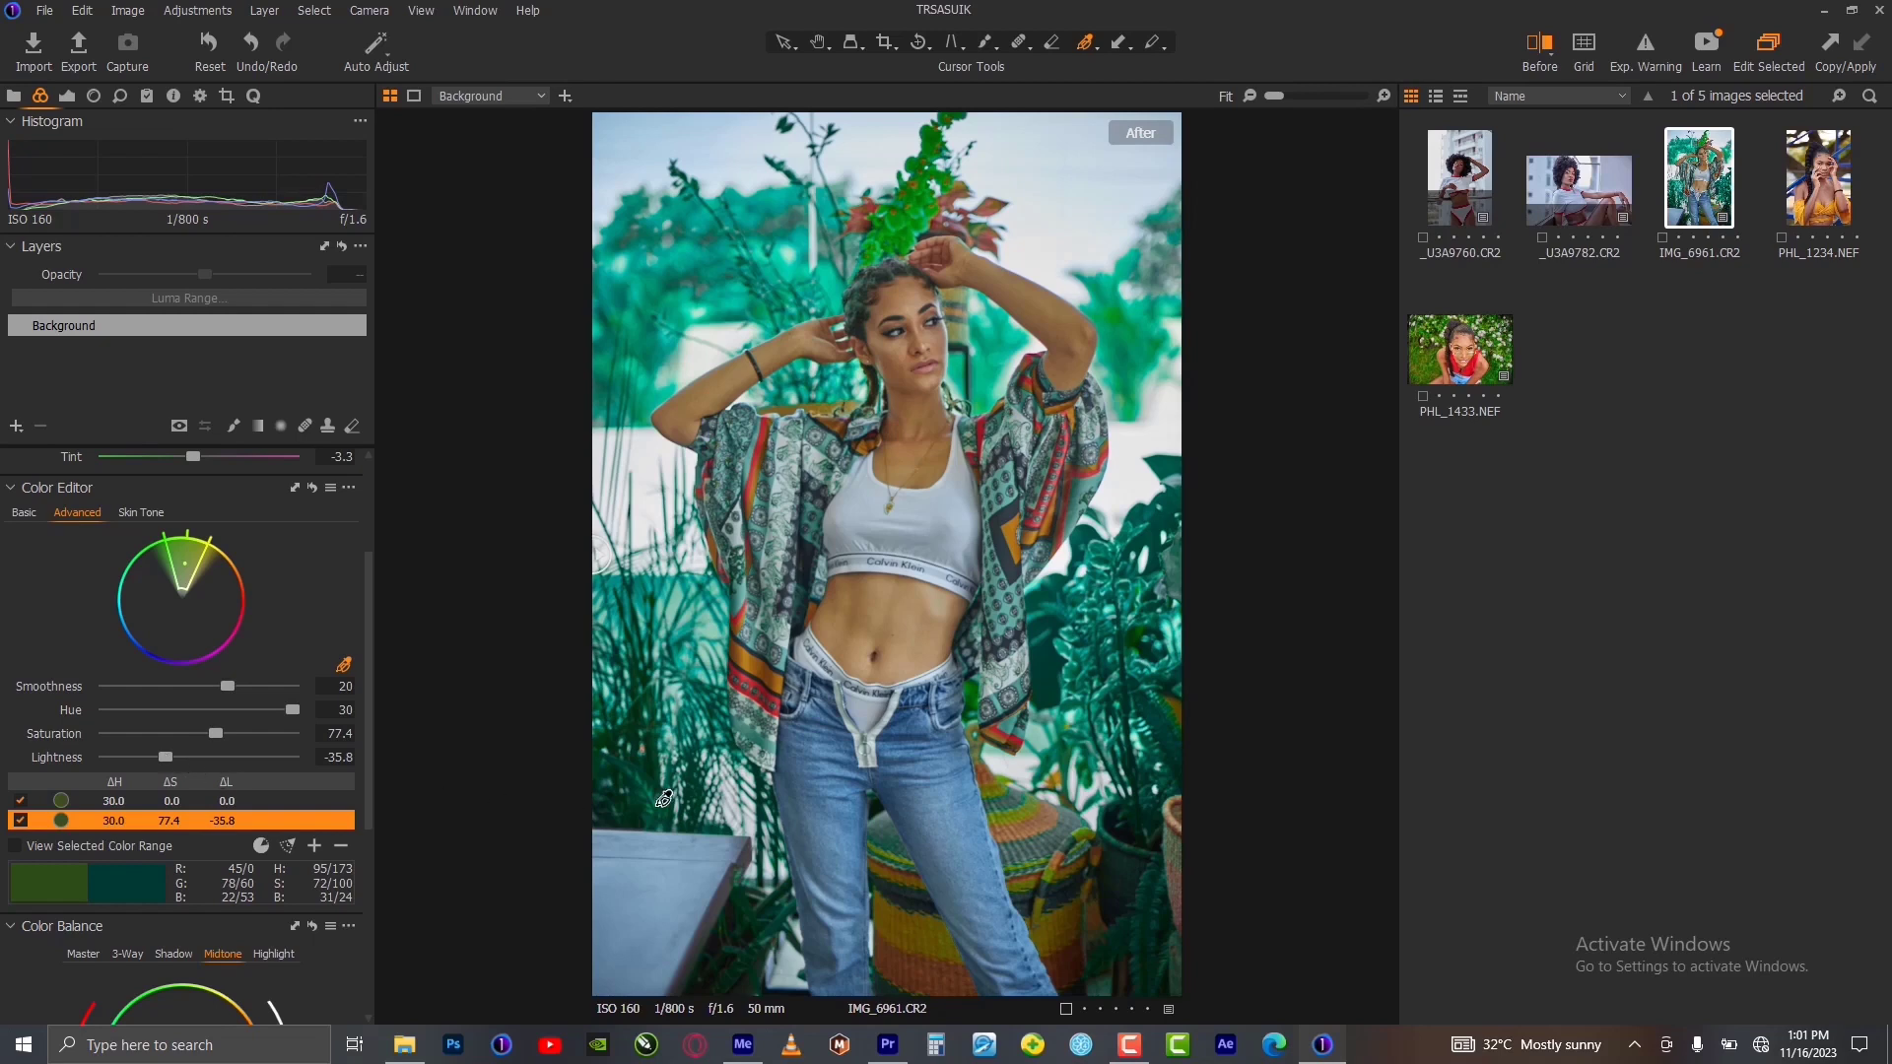
pyautogui.click(343, 666)
pyautogui.click(823, 736)
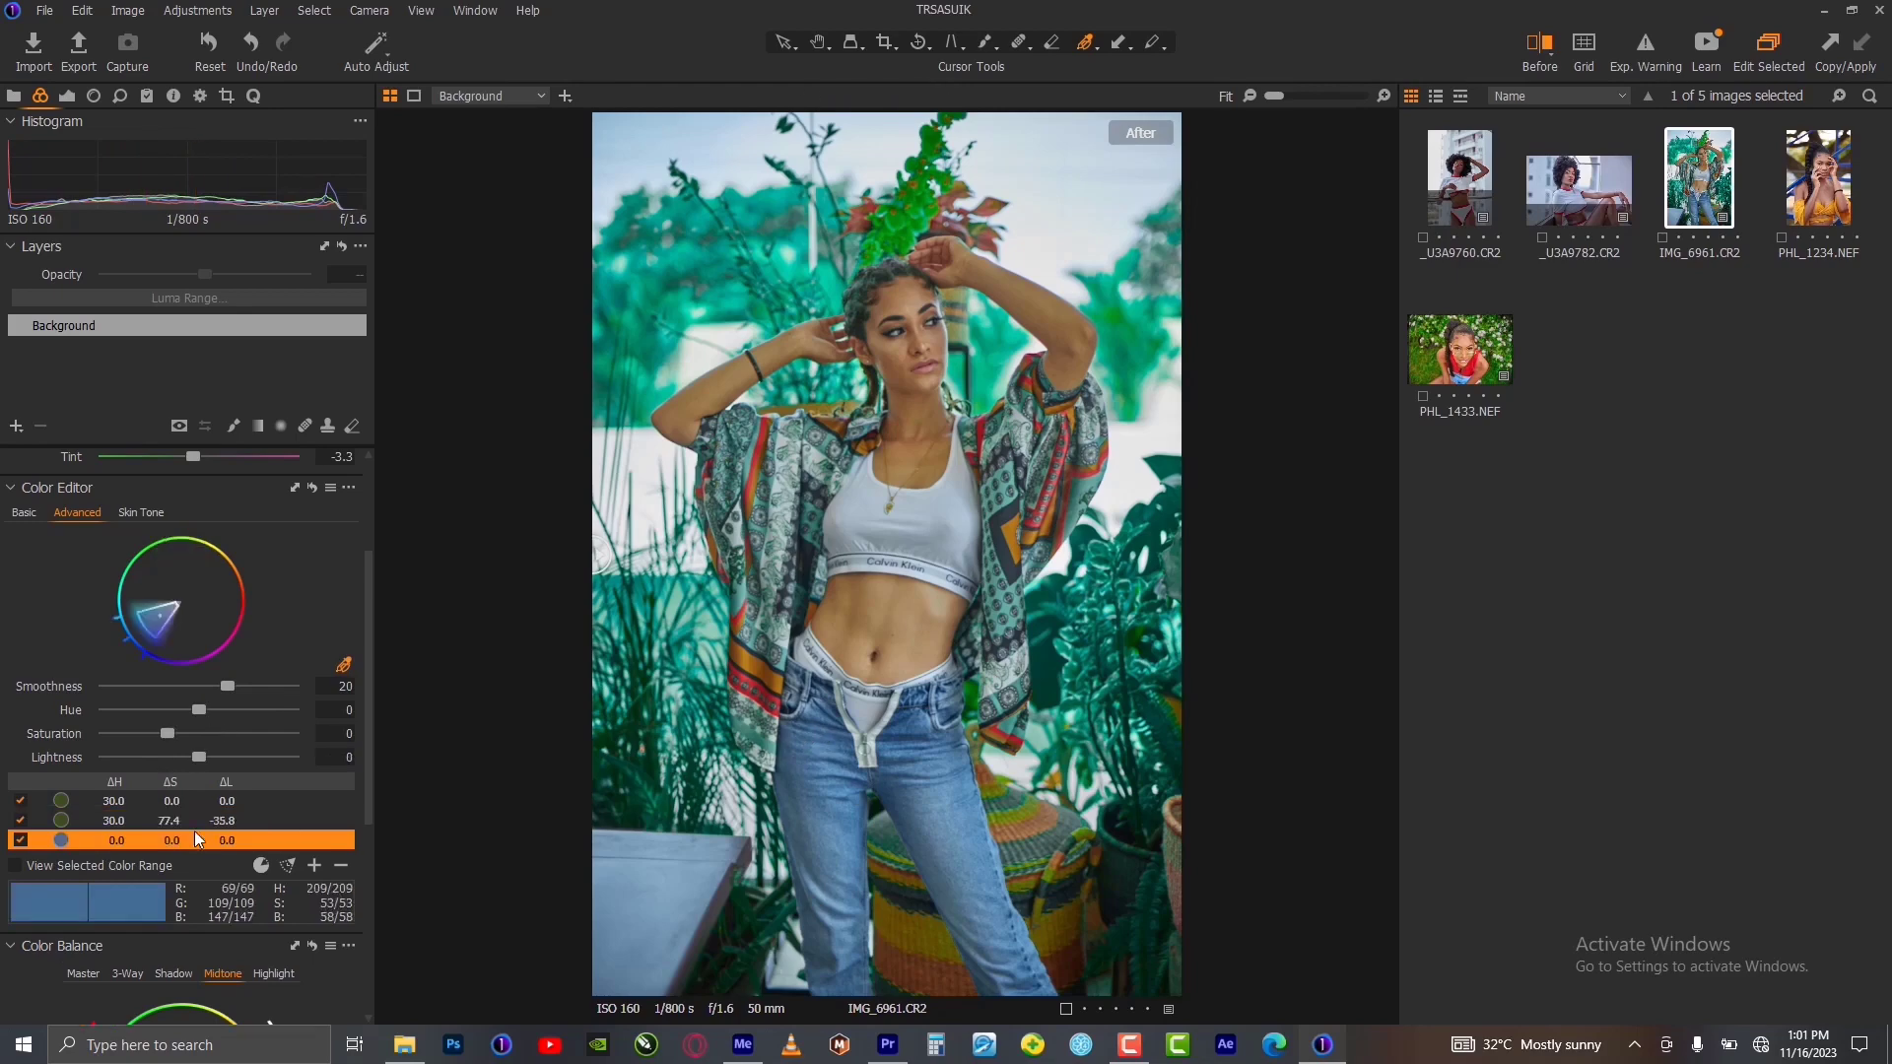
pyautogui.click(14, 866)
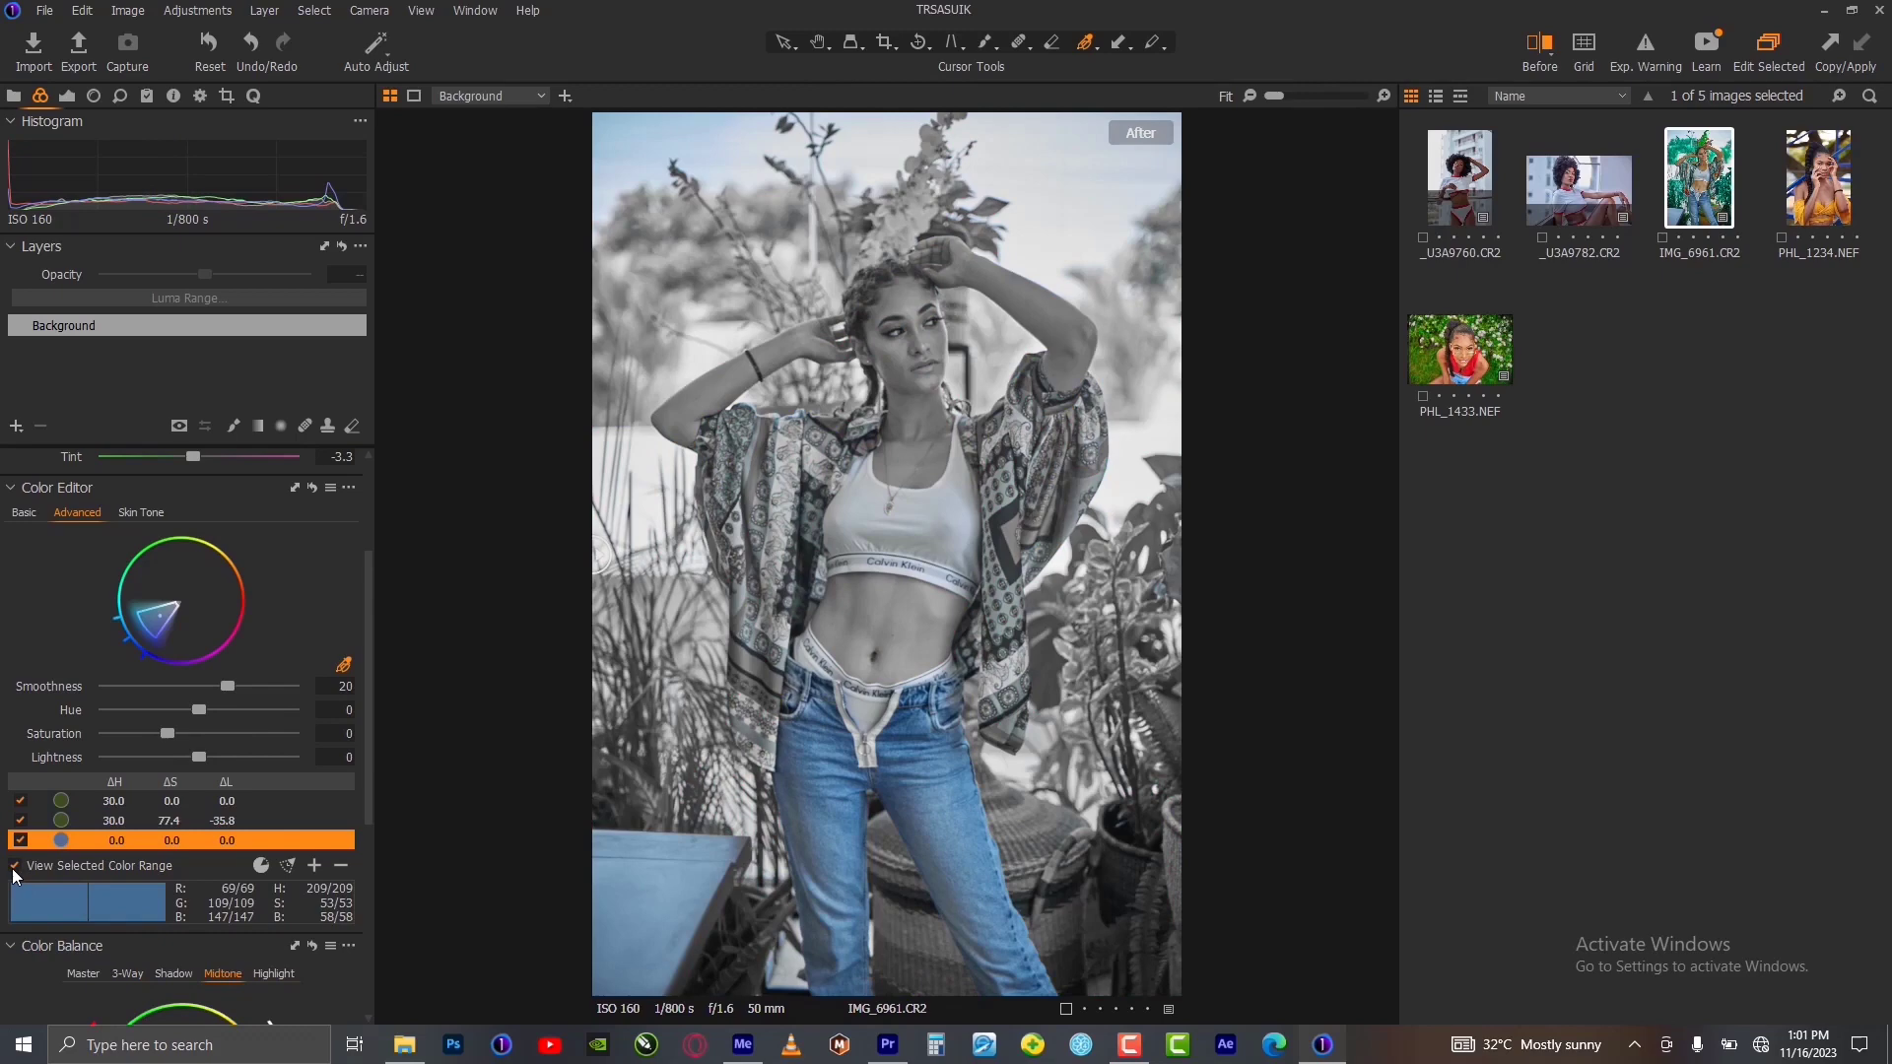
pyautogui.click(13, 867)
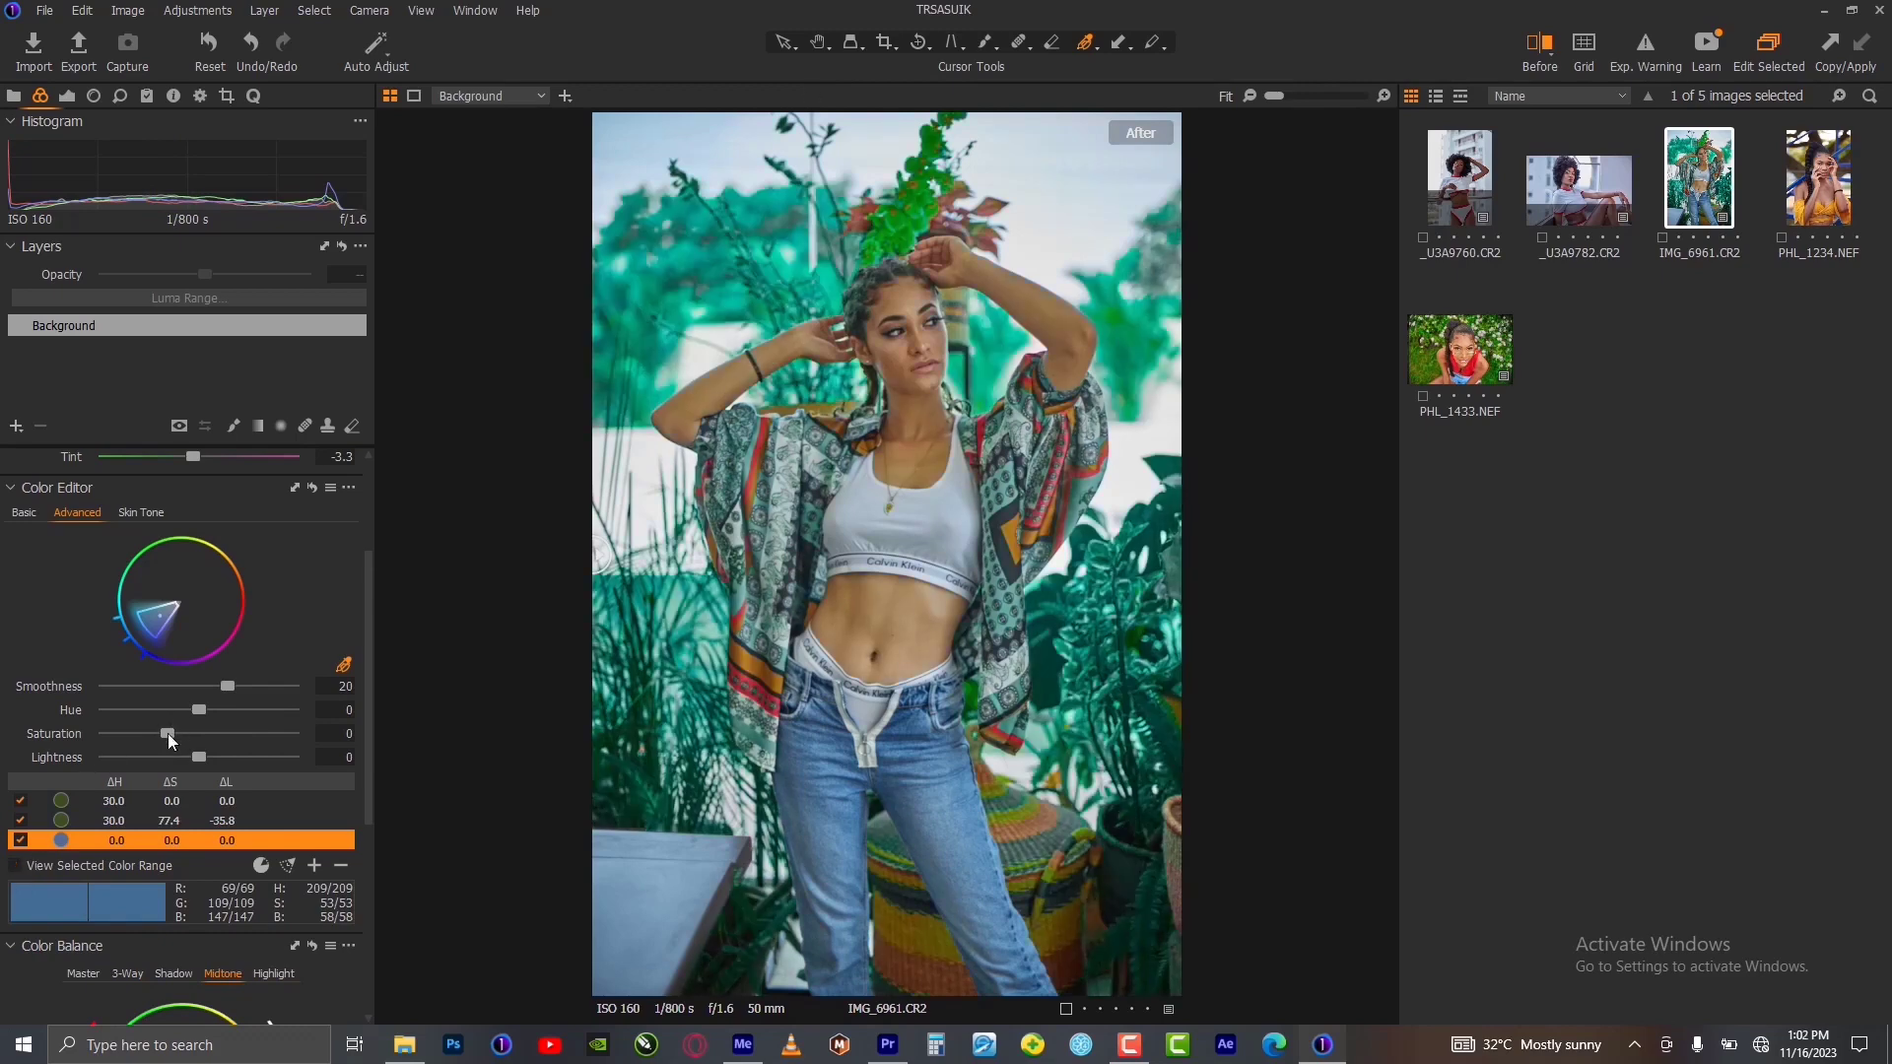
pyautogui.moveTo(167, 733); pyautogui.dragTo(266, 732)
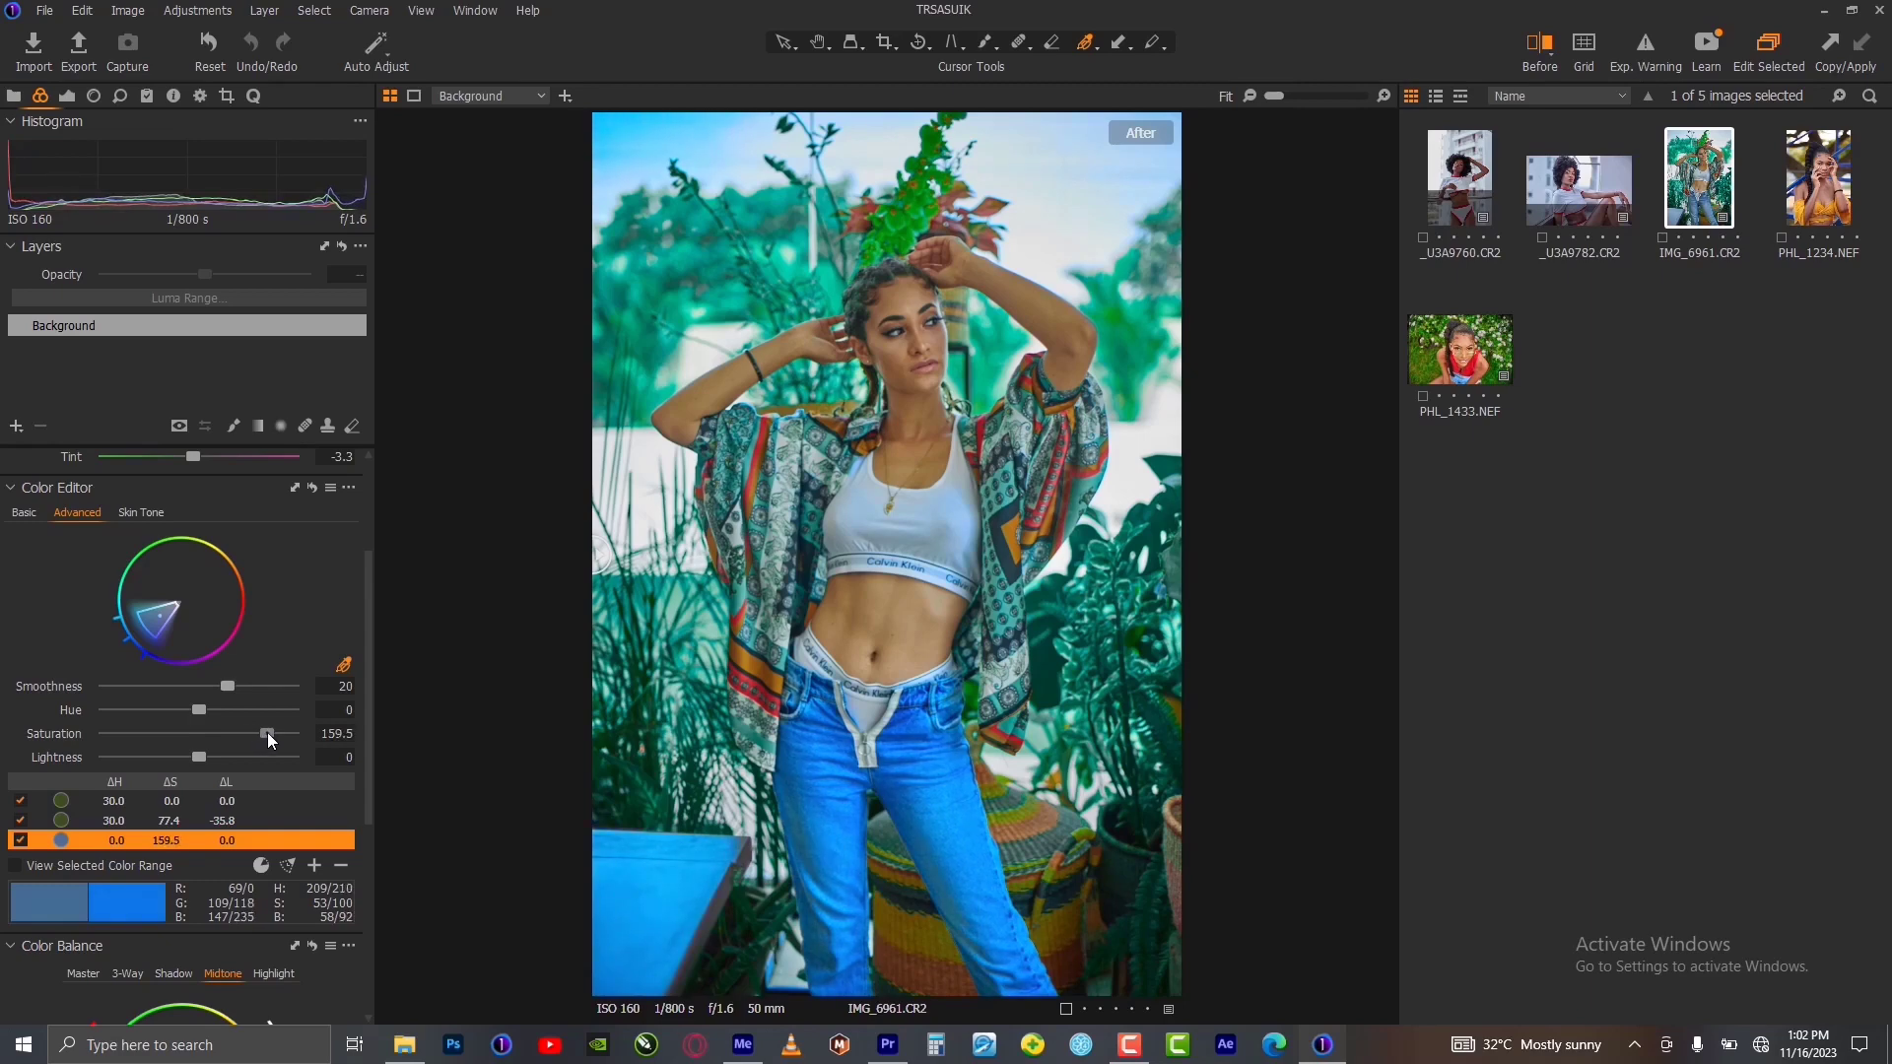
pyautogui.press('y')
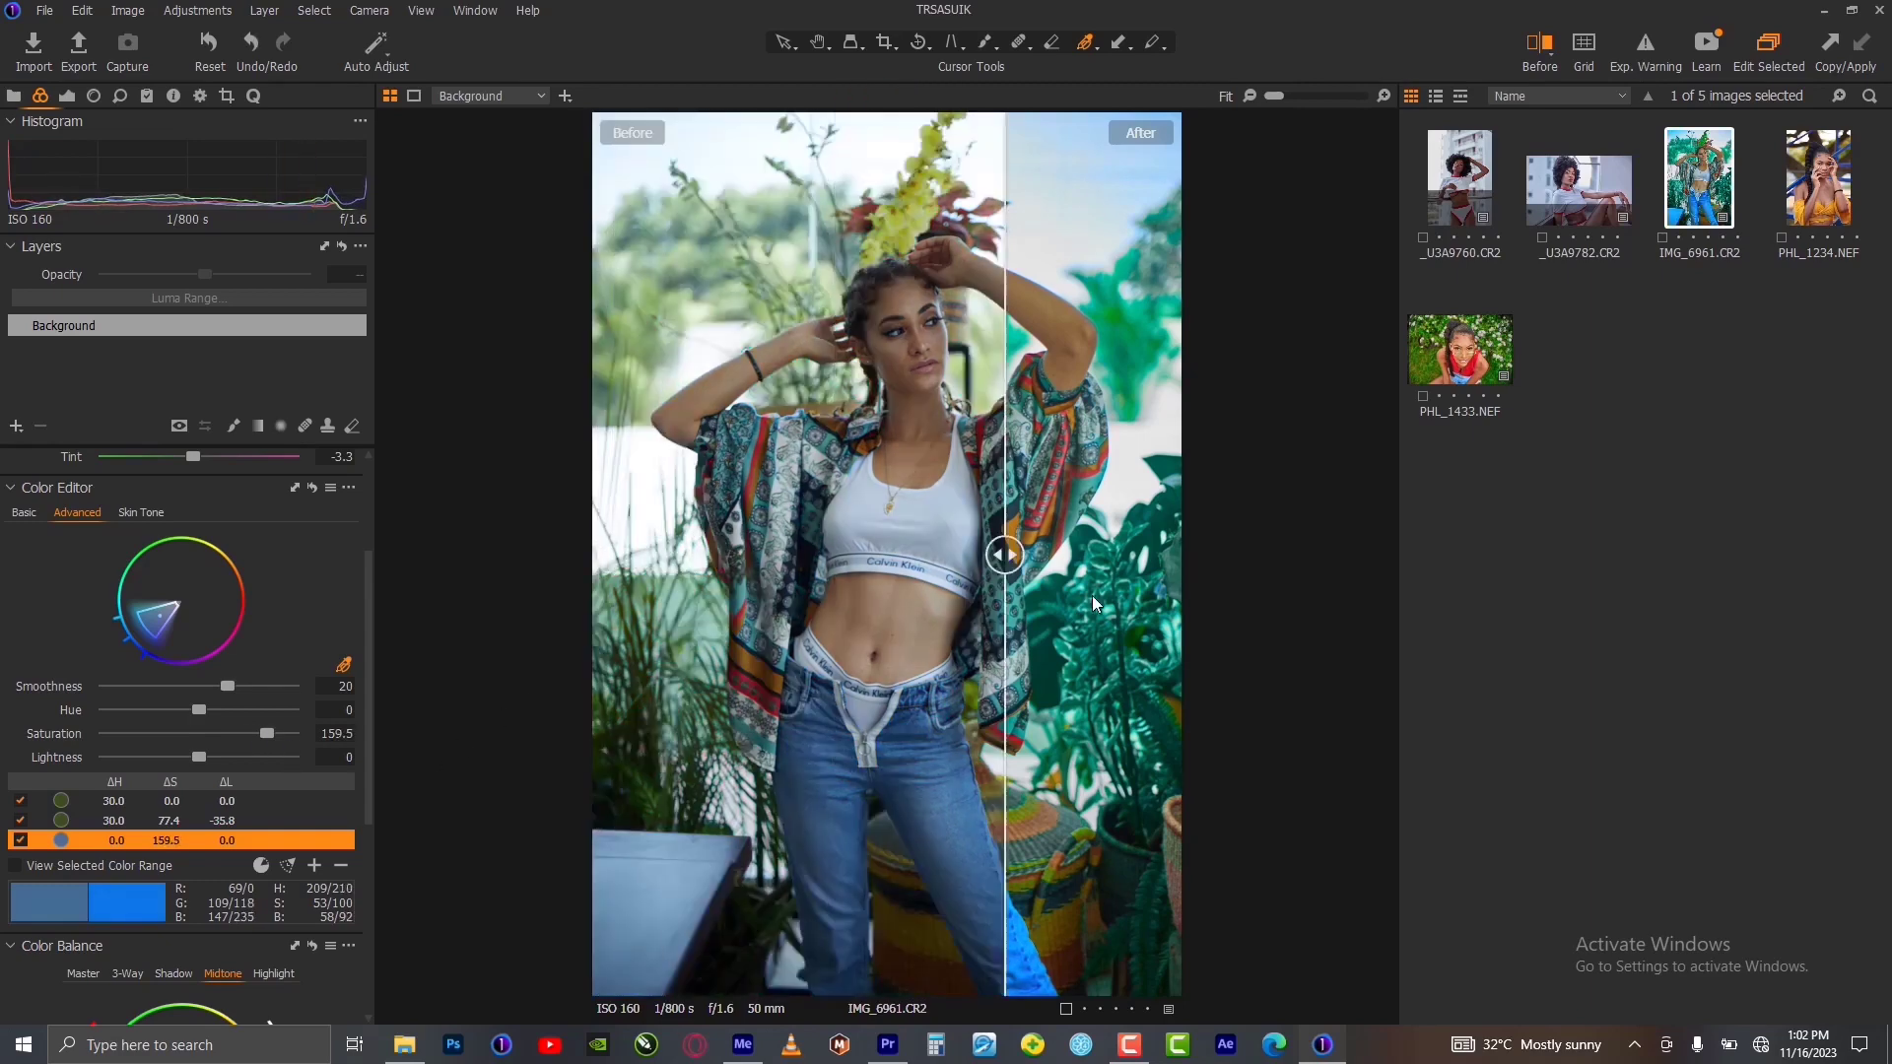
pyautogui.moveTo(1092, 603); pyautogui.dragTo(469, 603)
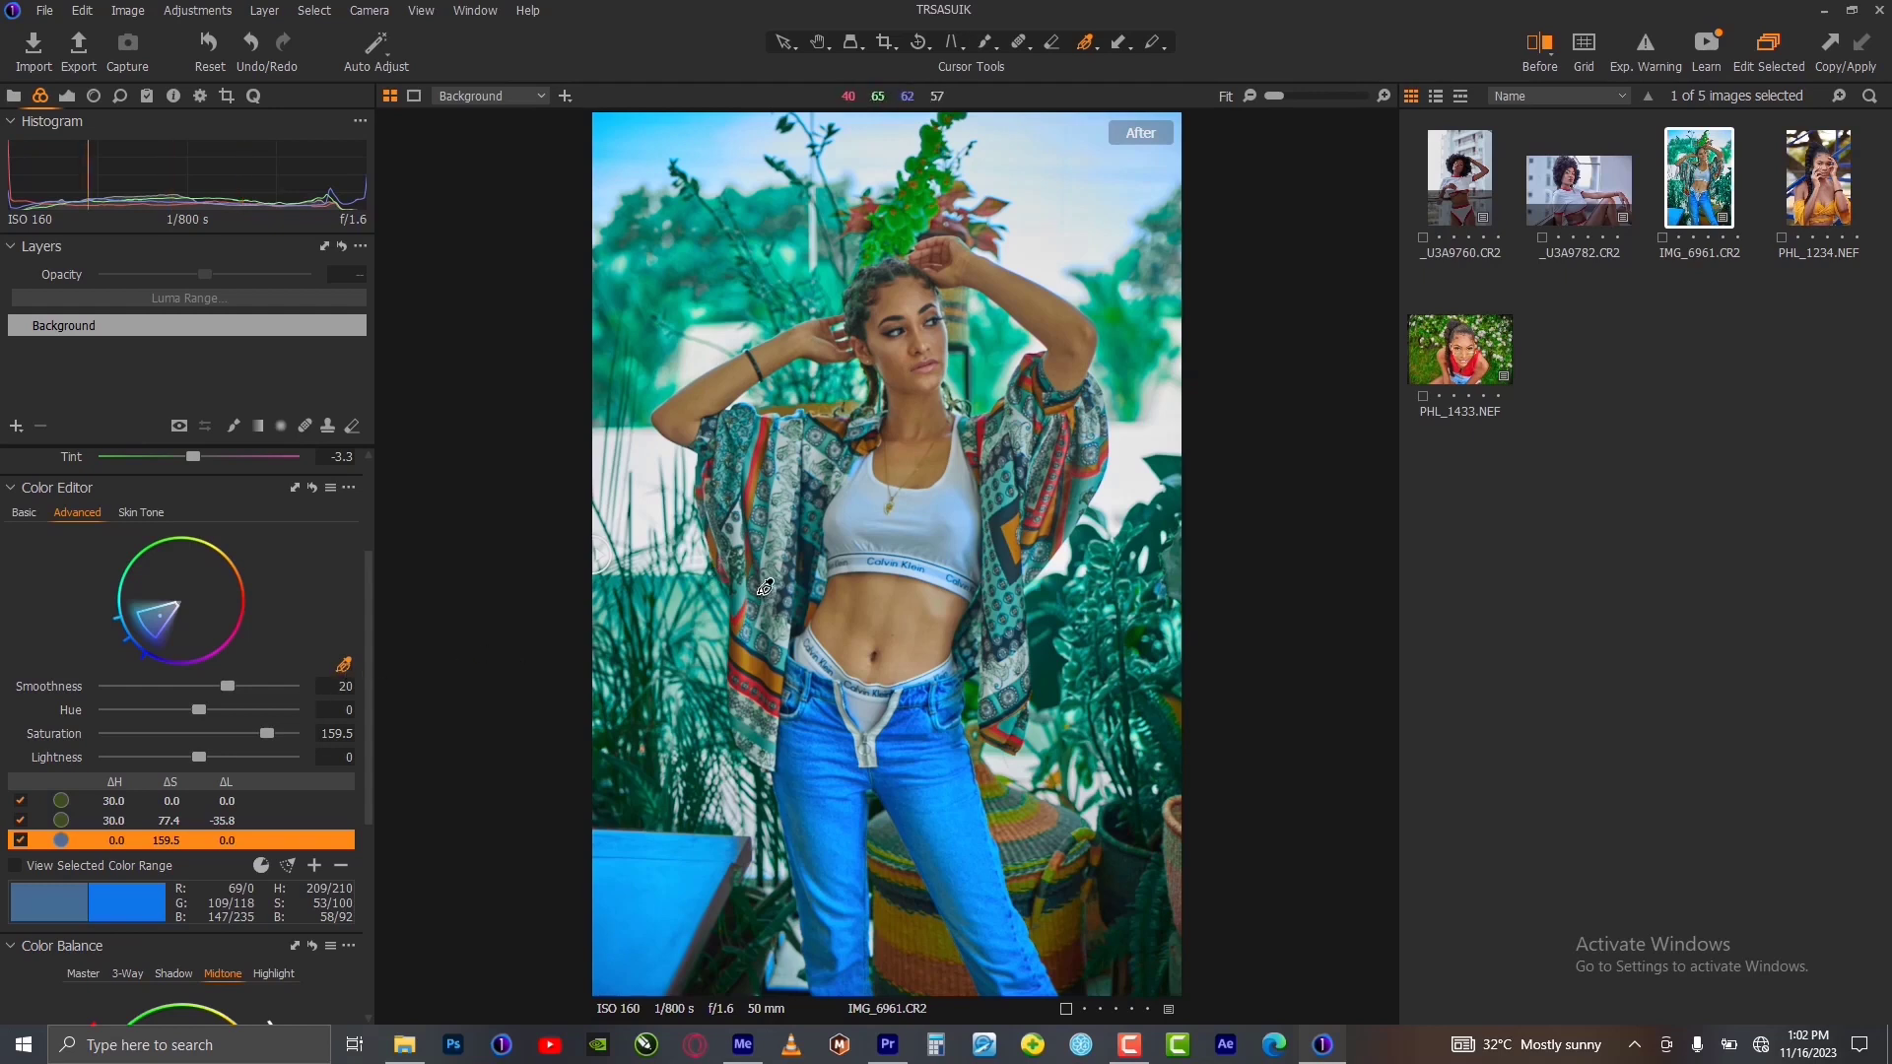
# Step: Sample the red cloth as a new colour range and narrow it to the cloth accents
pyautogui.click(995, 204)
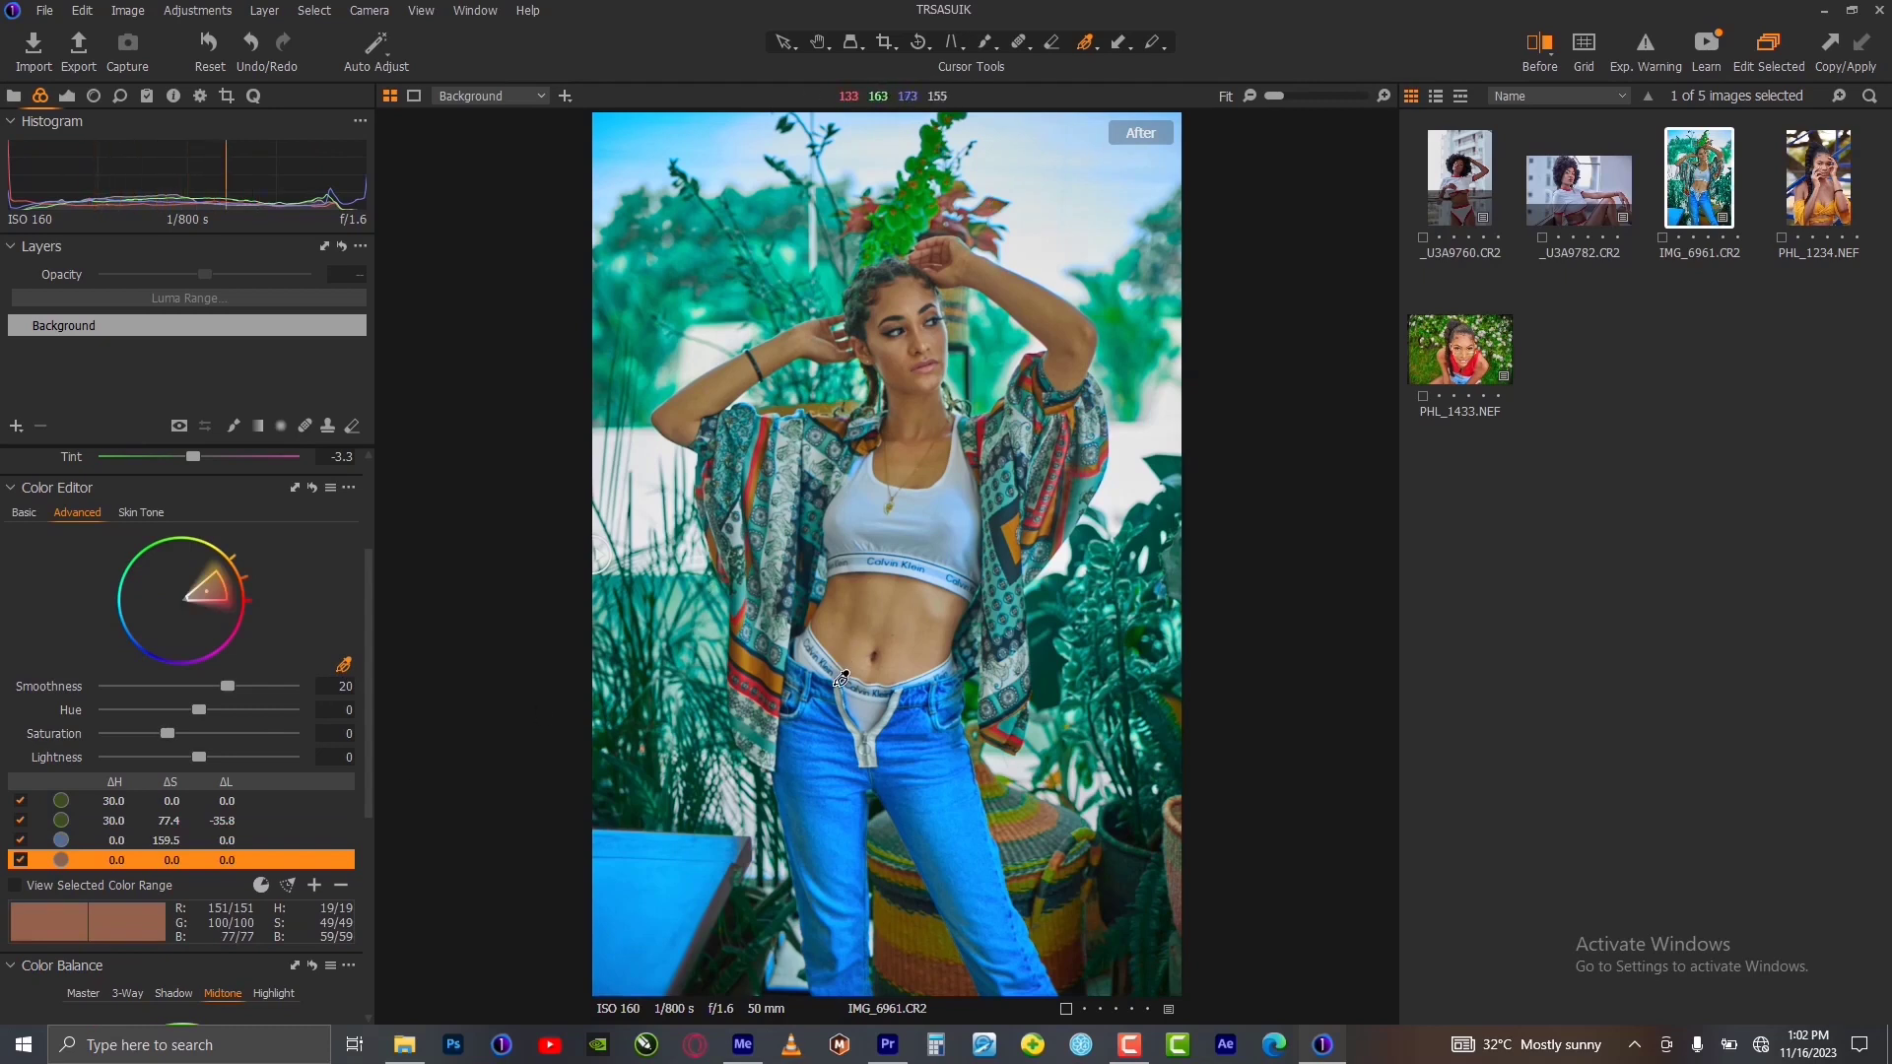
pyautogui.hotkey('ctrl', 'z')
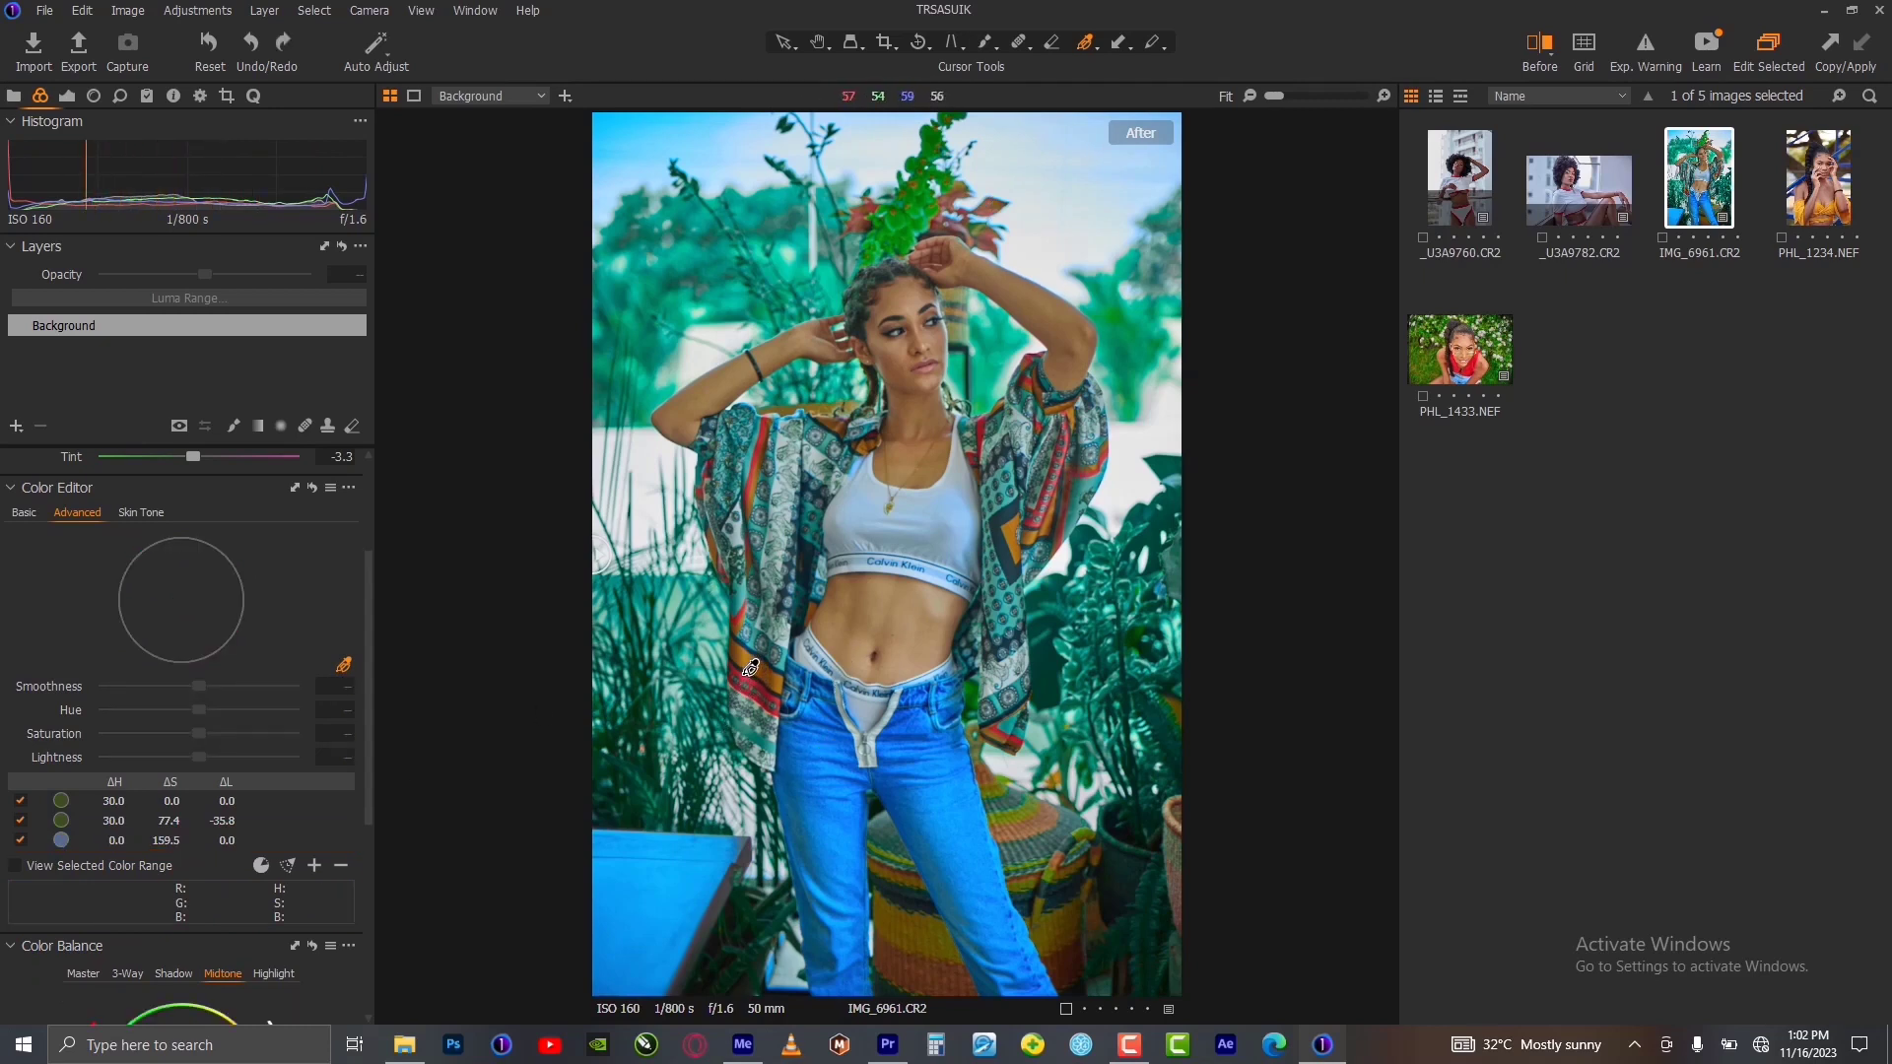
pyautogui.click(750, 668)
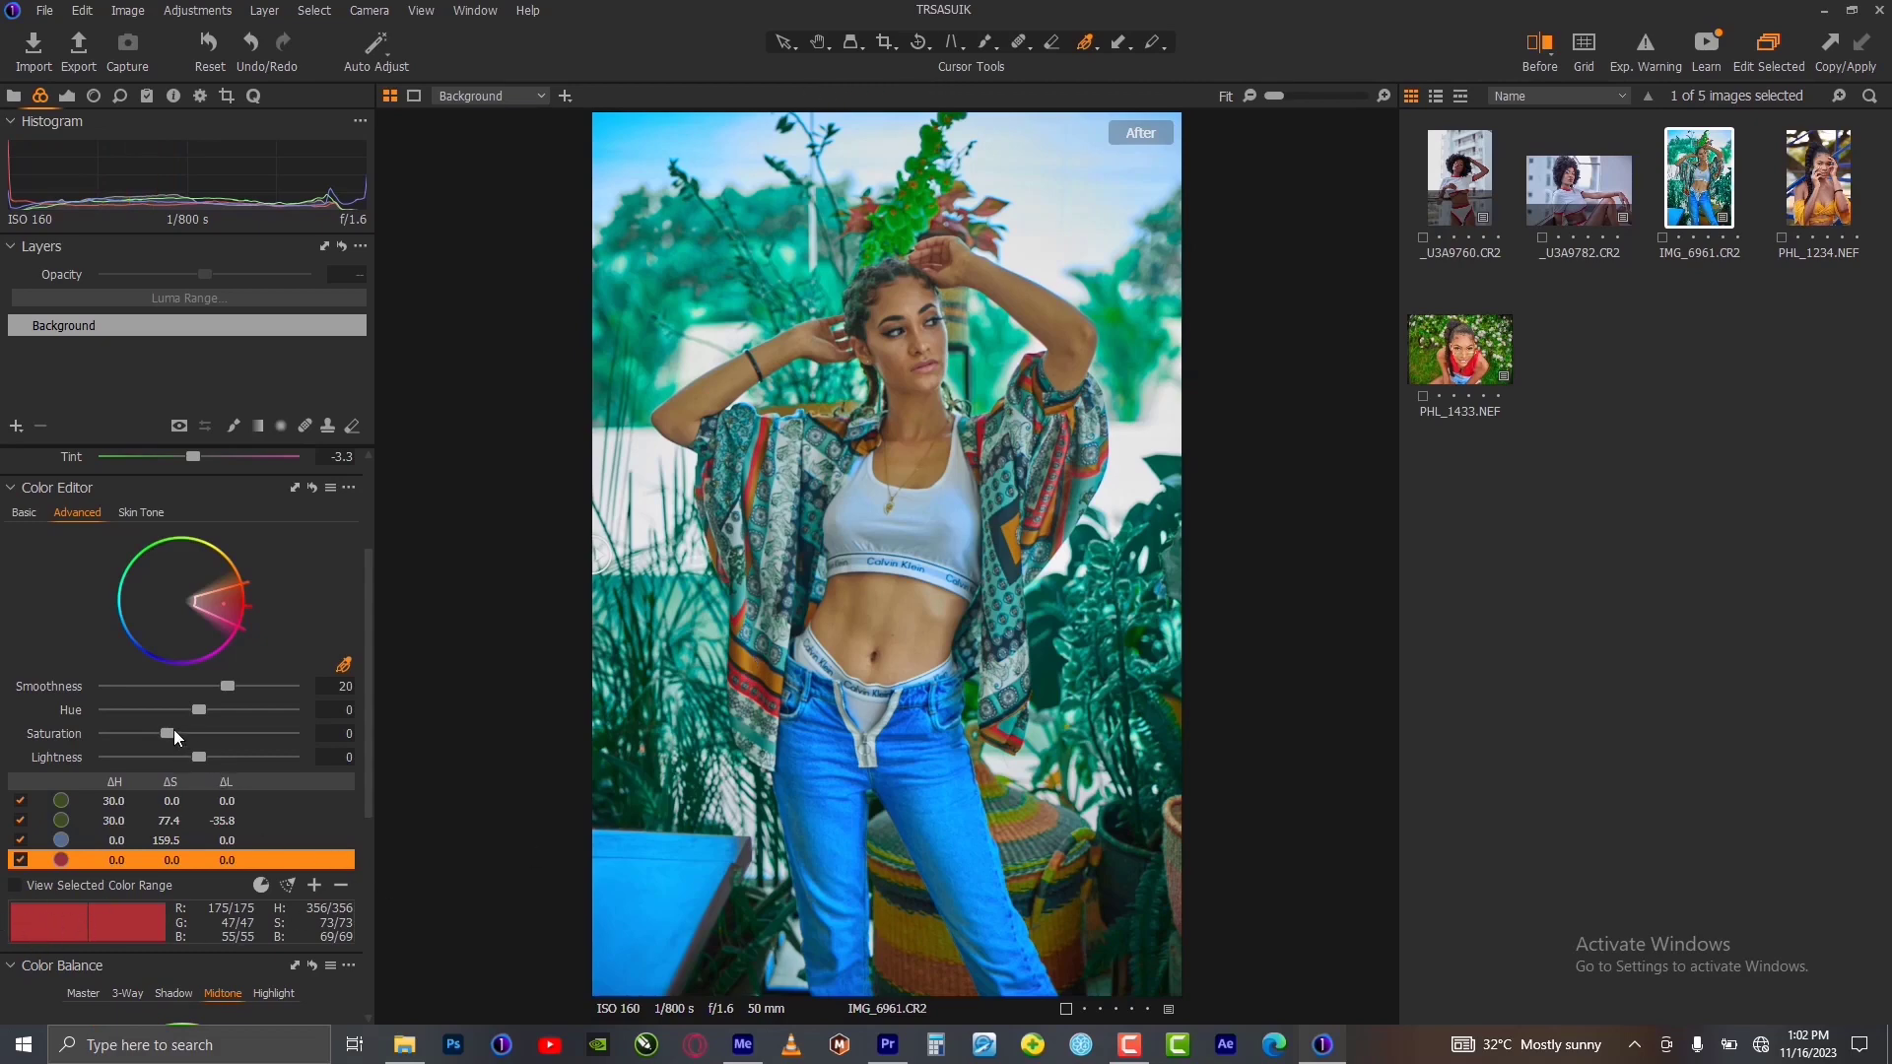
pyautogui.click(14, 886)
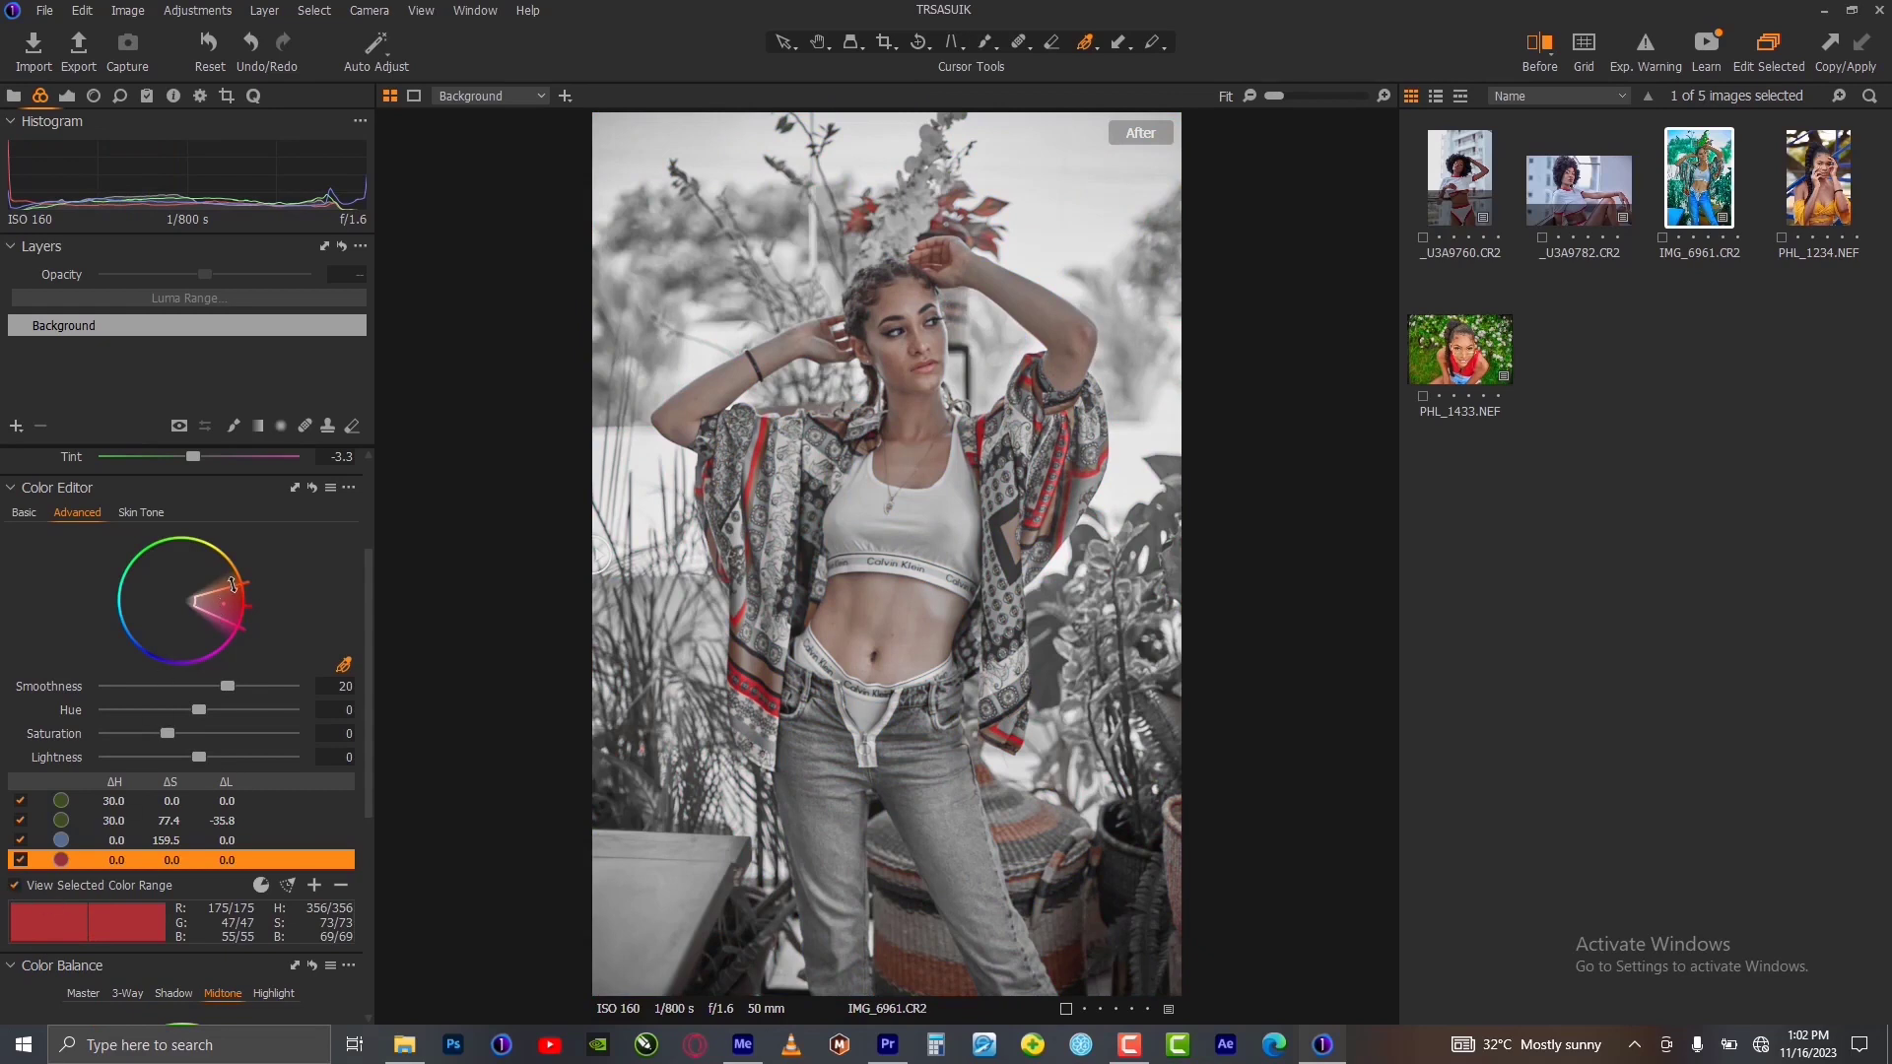
pyautogui.moveTo(232, 583); pyautogui.dragTo(239, 604)
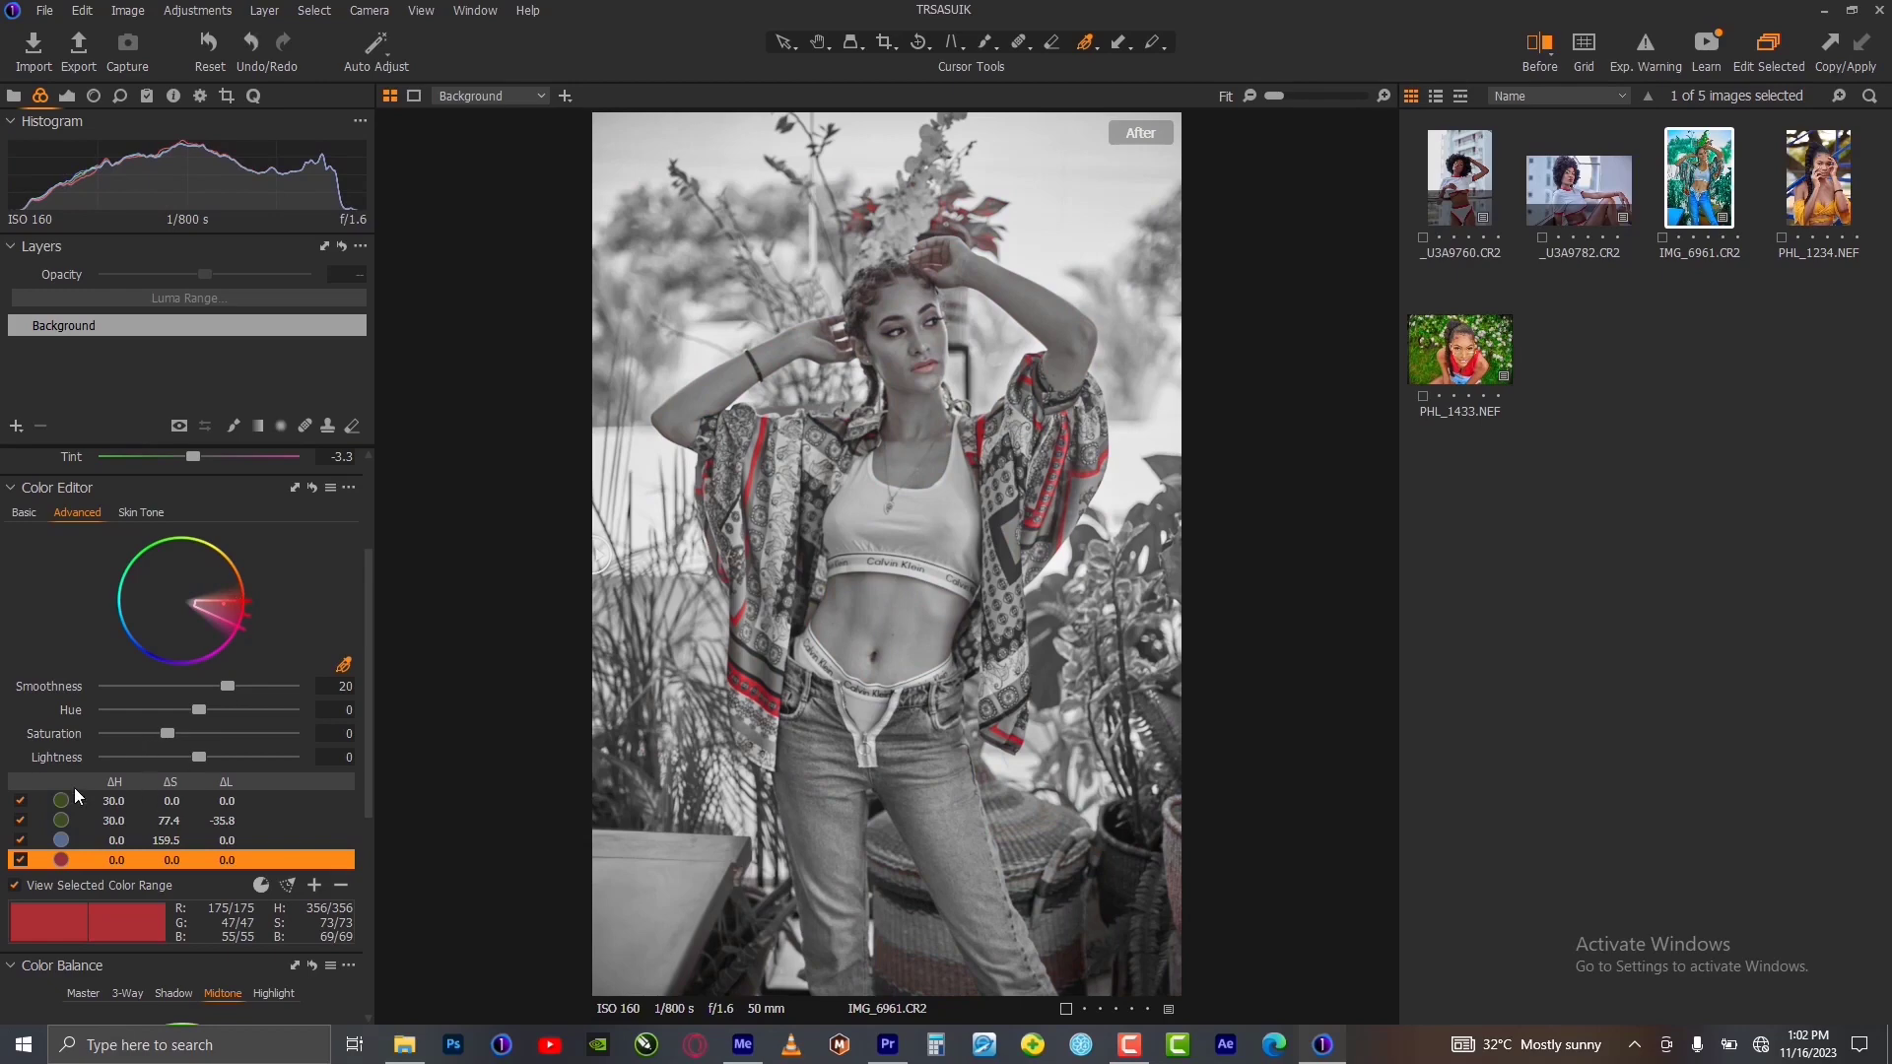
# Step: Raise the red range's saturation to 48.9
pyautogui.click(14, 885)
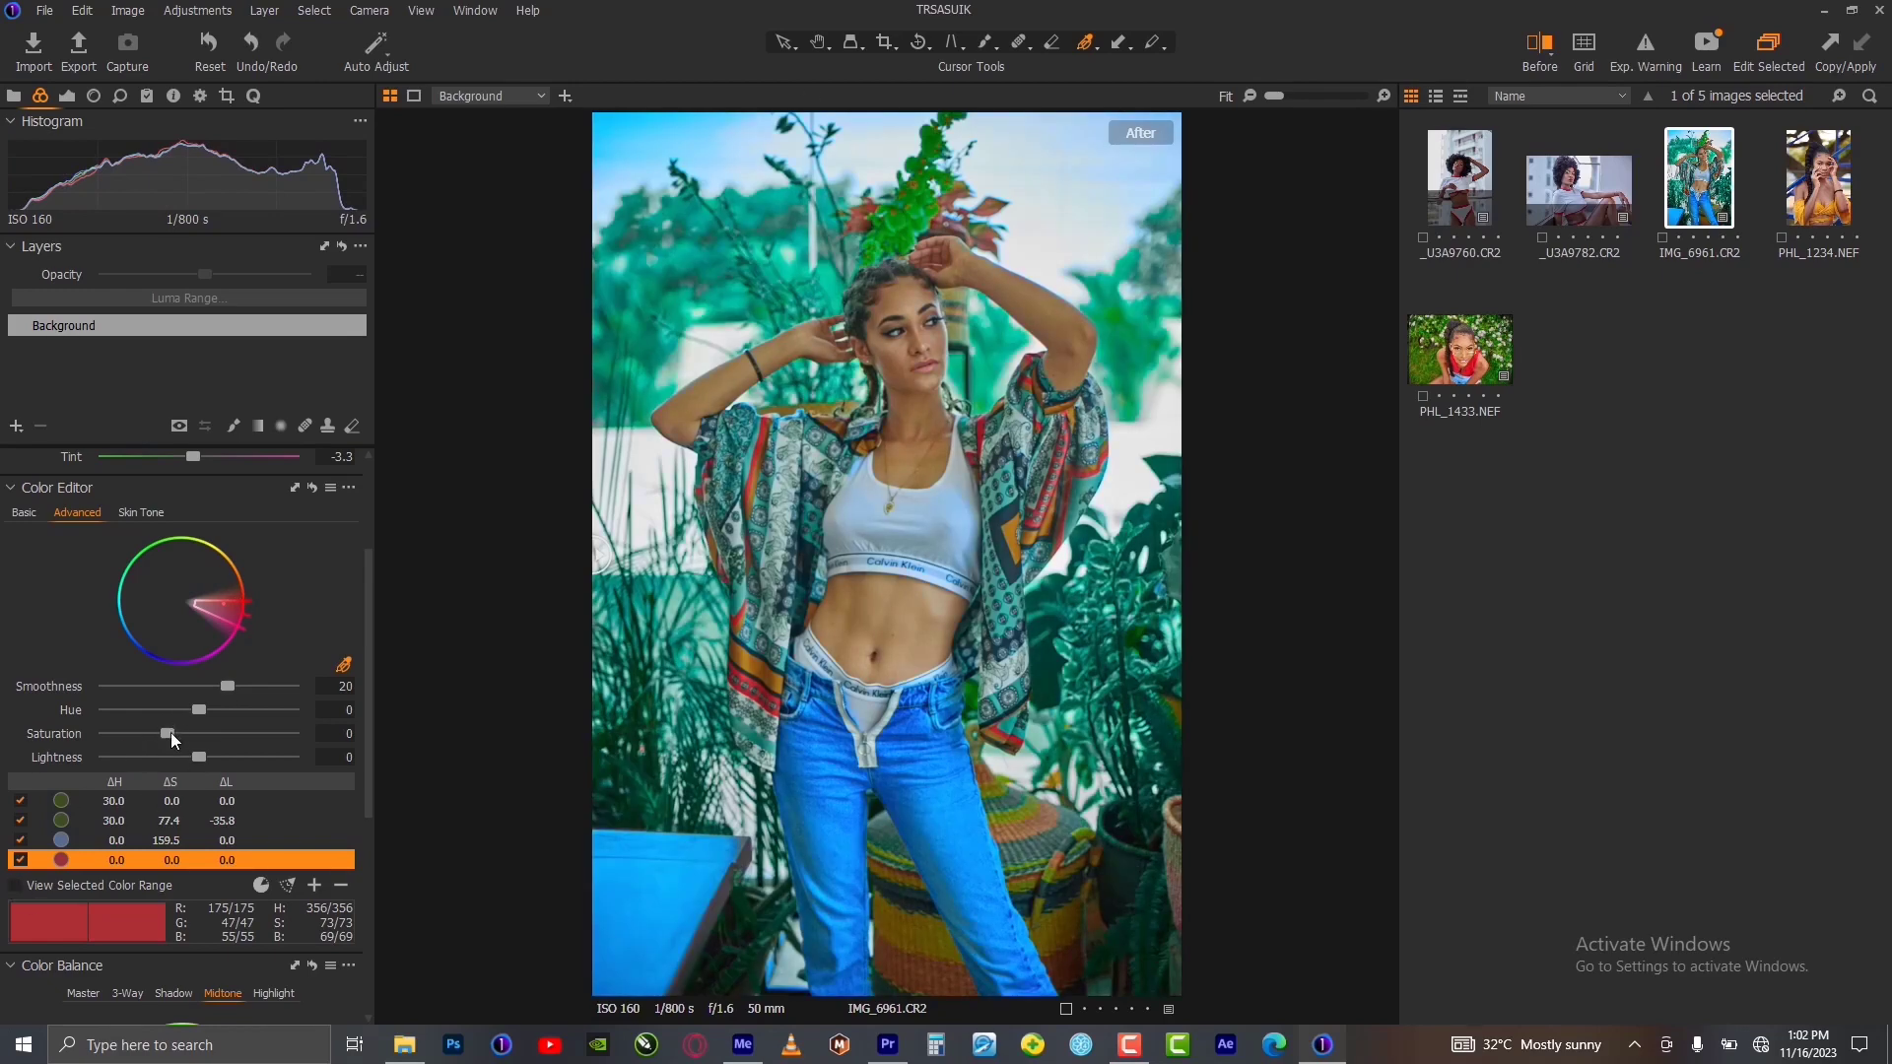
pyautogui.moveTo(170, 731); pyautogui.dragTo(207, 736)
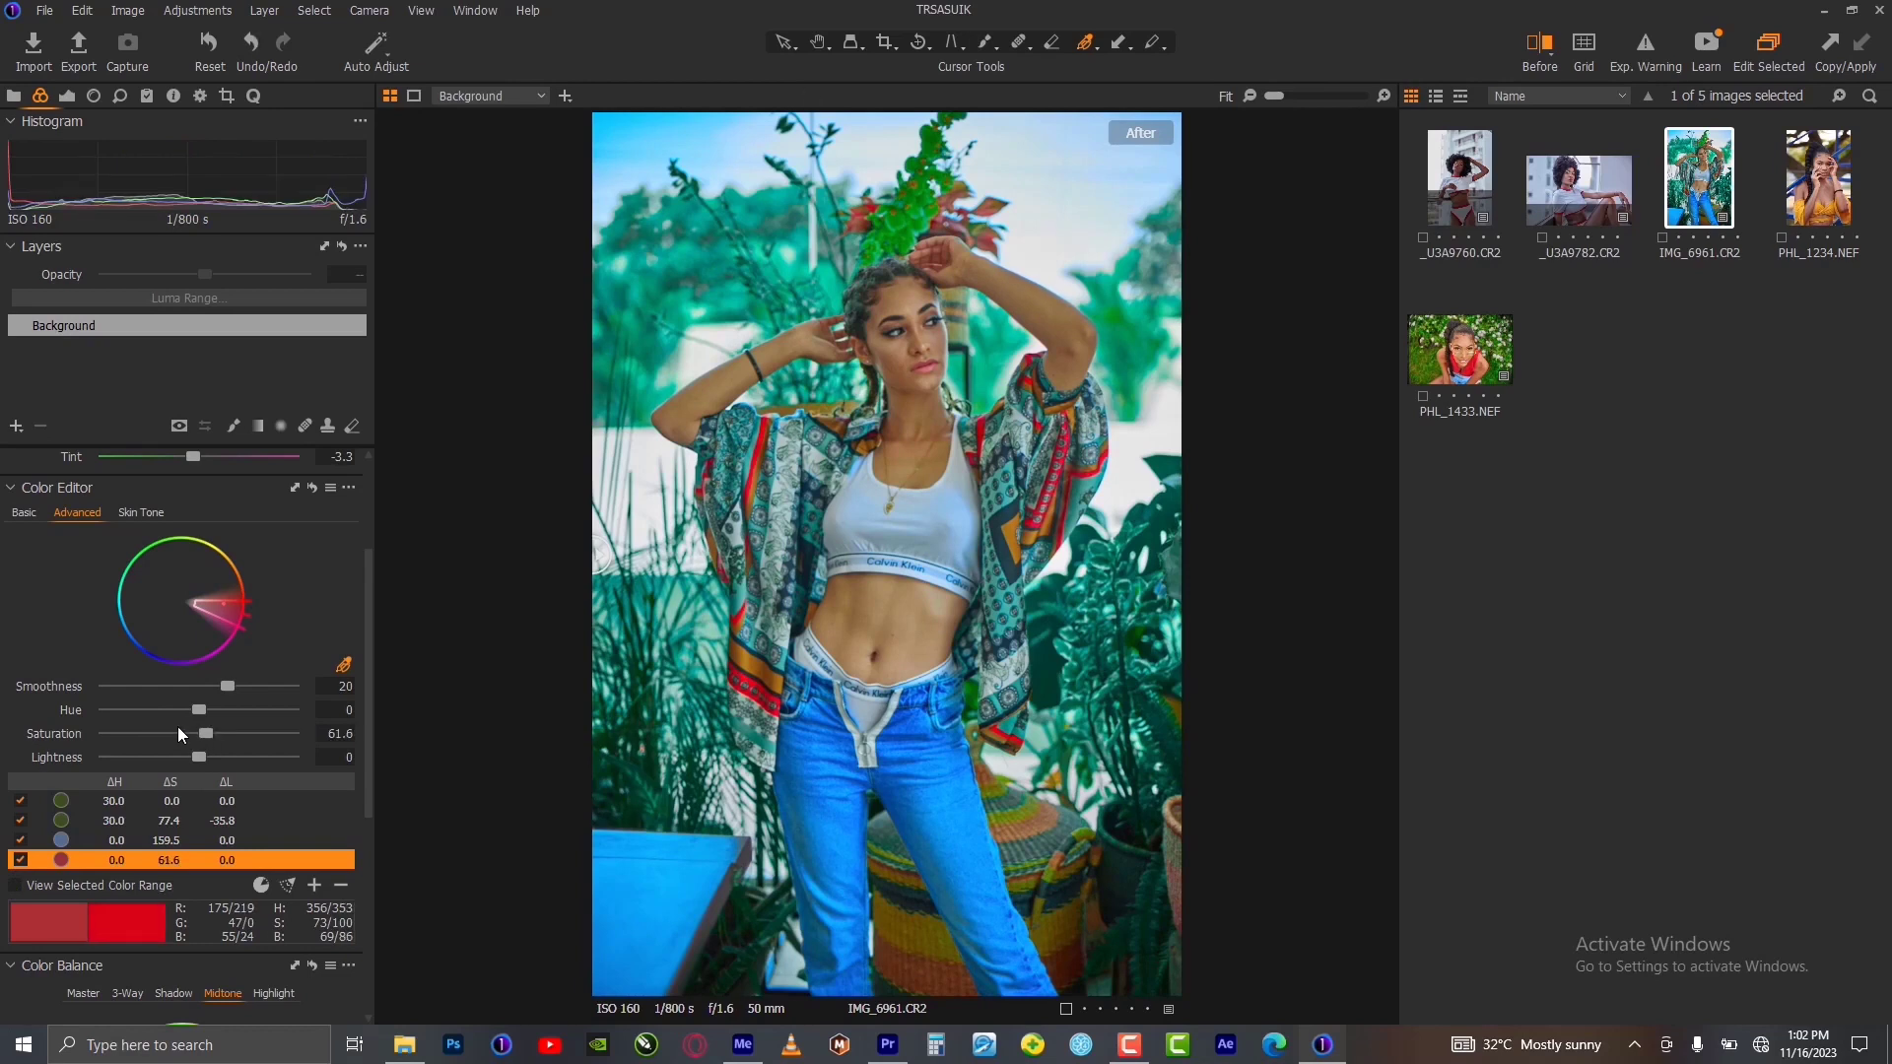
pyautogui.moveTo(205, 737); pyautogui.dragTo(198, 736)
# Step: Sample the yellow cloth, narrow its range, and set Saturation 181.6 and Lightness 21.1
pyautogui.click(943, 924)
pyautogui.click(21, 879)
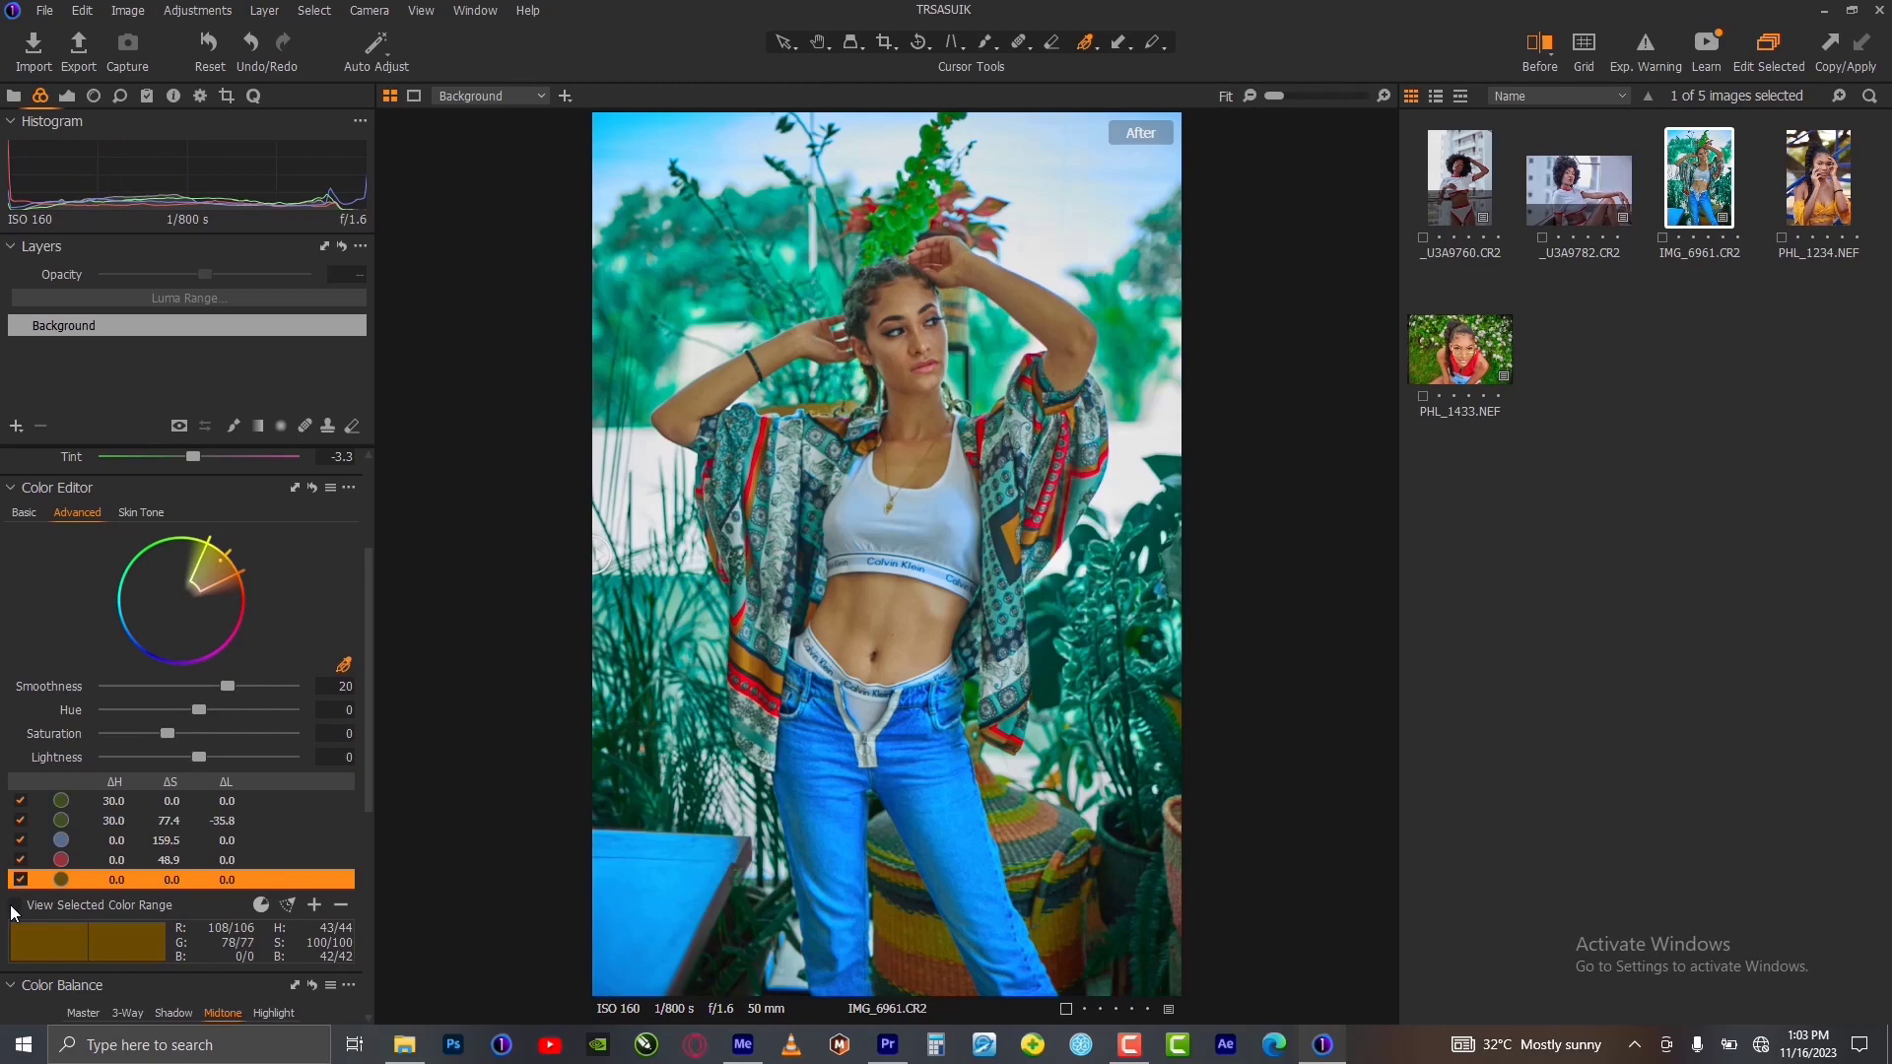
pyautogui.click(13, 905)
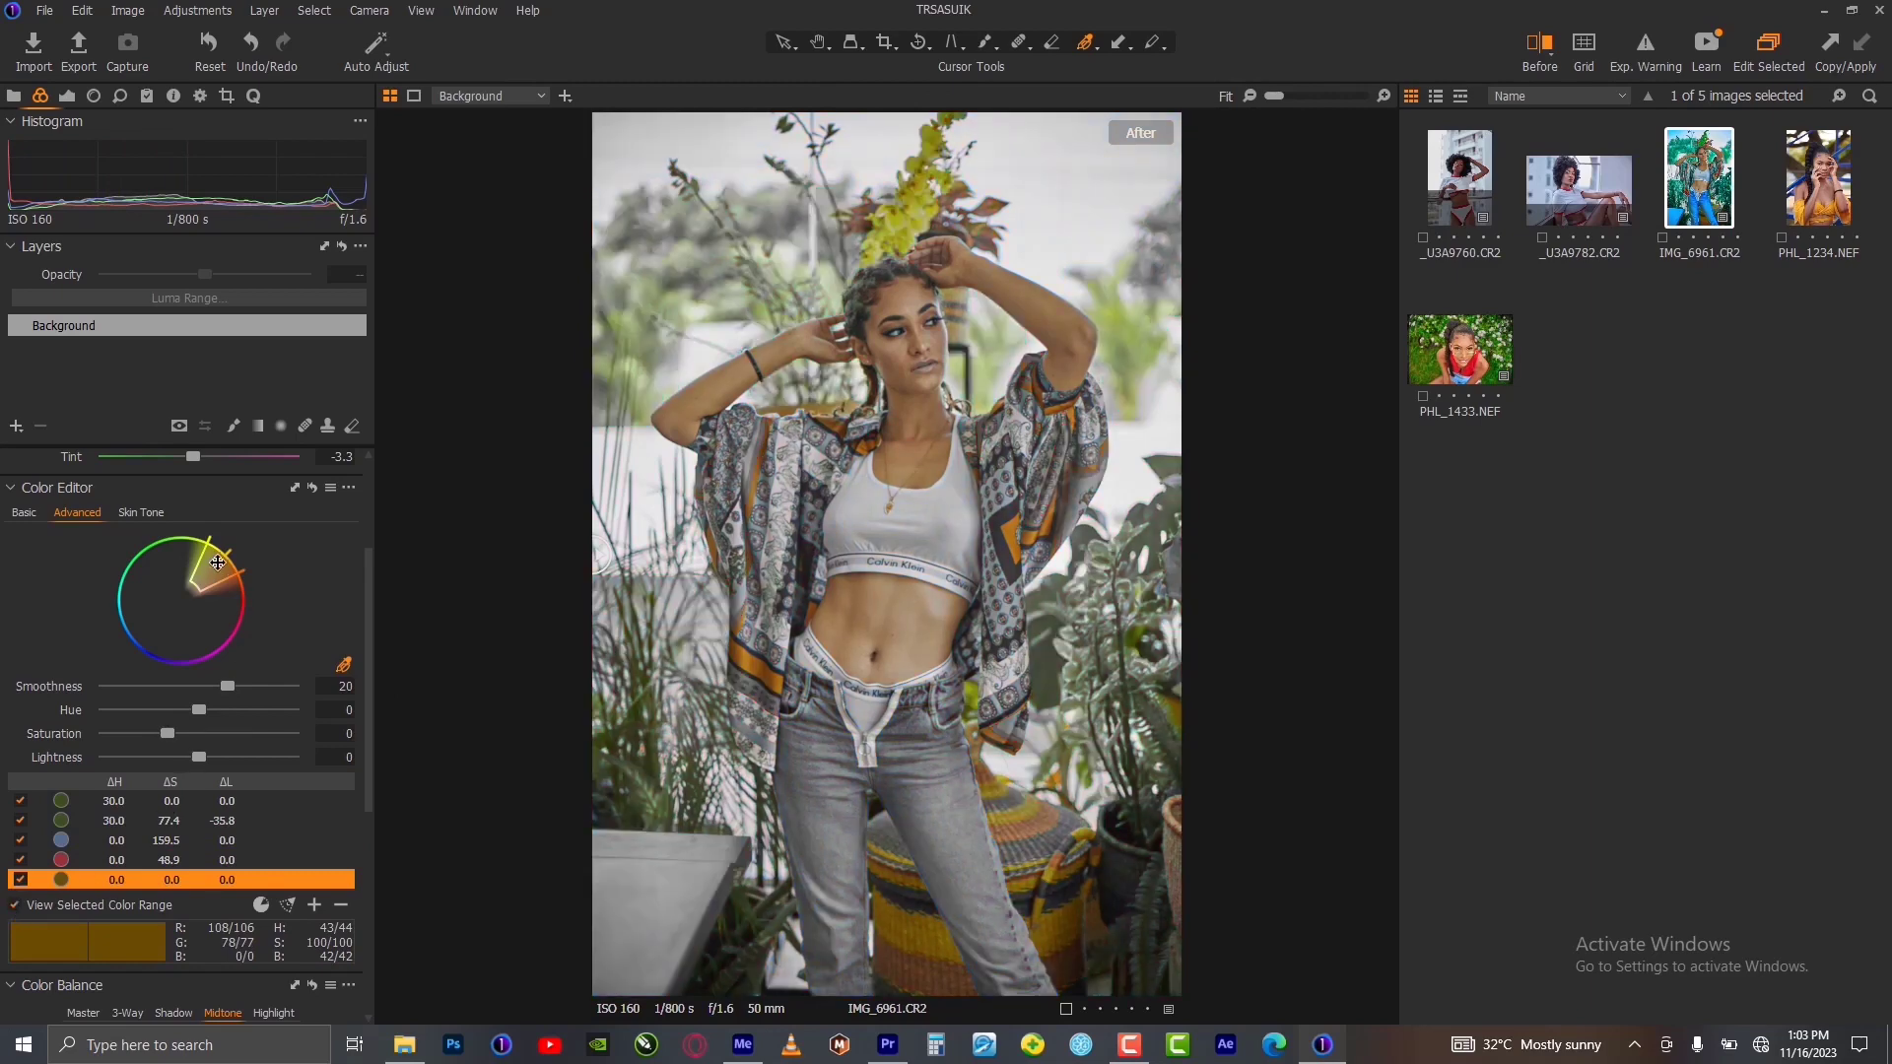
pyautogui.moveTo(227, 576)
pyautogui.mouseDown()
pyautogui.moveTo(219, 558)
pyautogui.moveTo(204, 579)
pyautogui.moveTo(212, 561)
pyautogui.mouseUp()
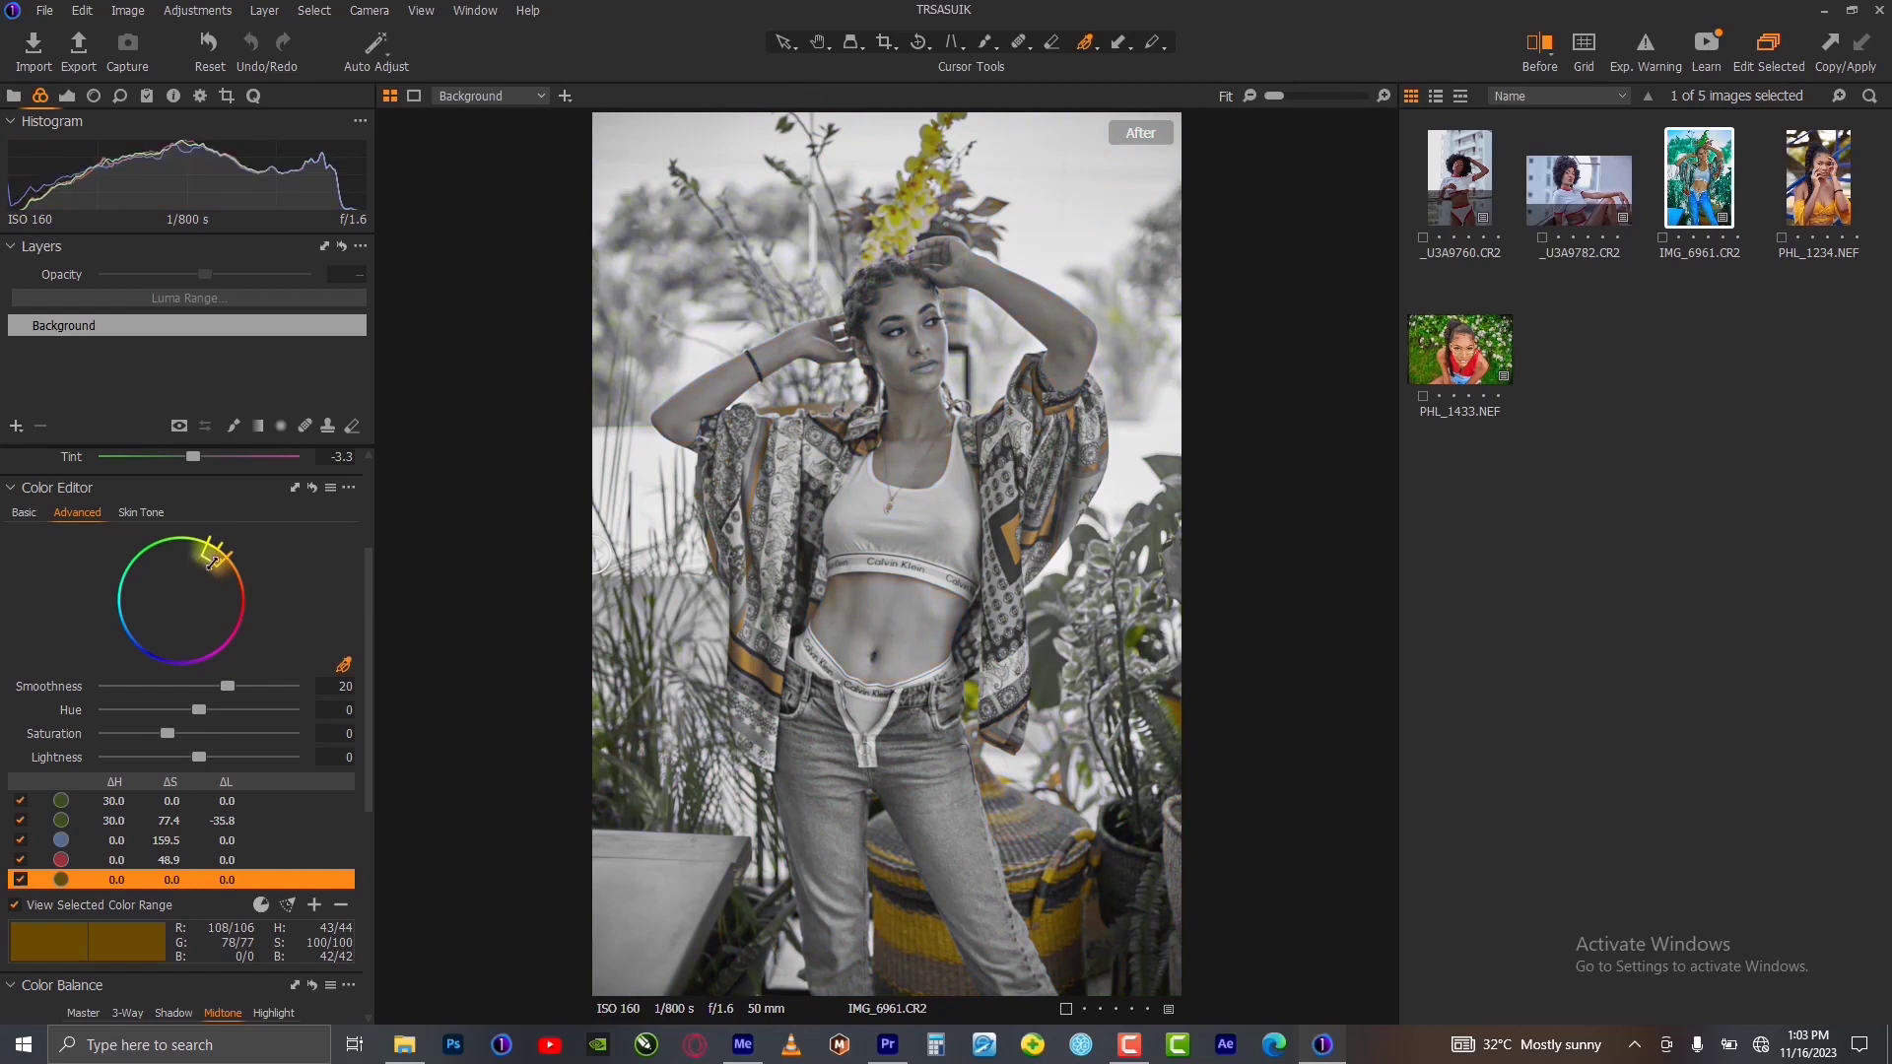
pyautogui.click(14, 905)
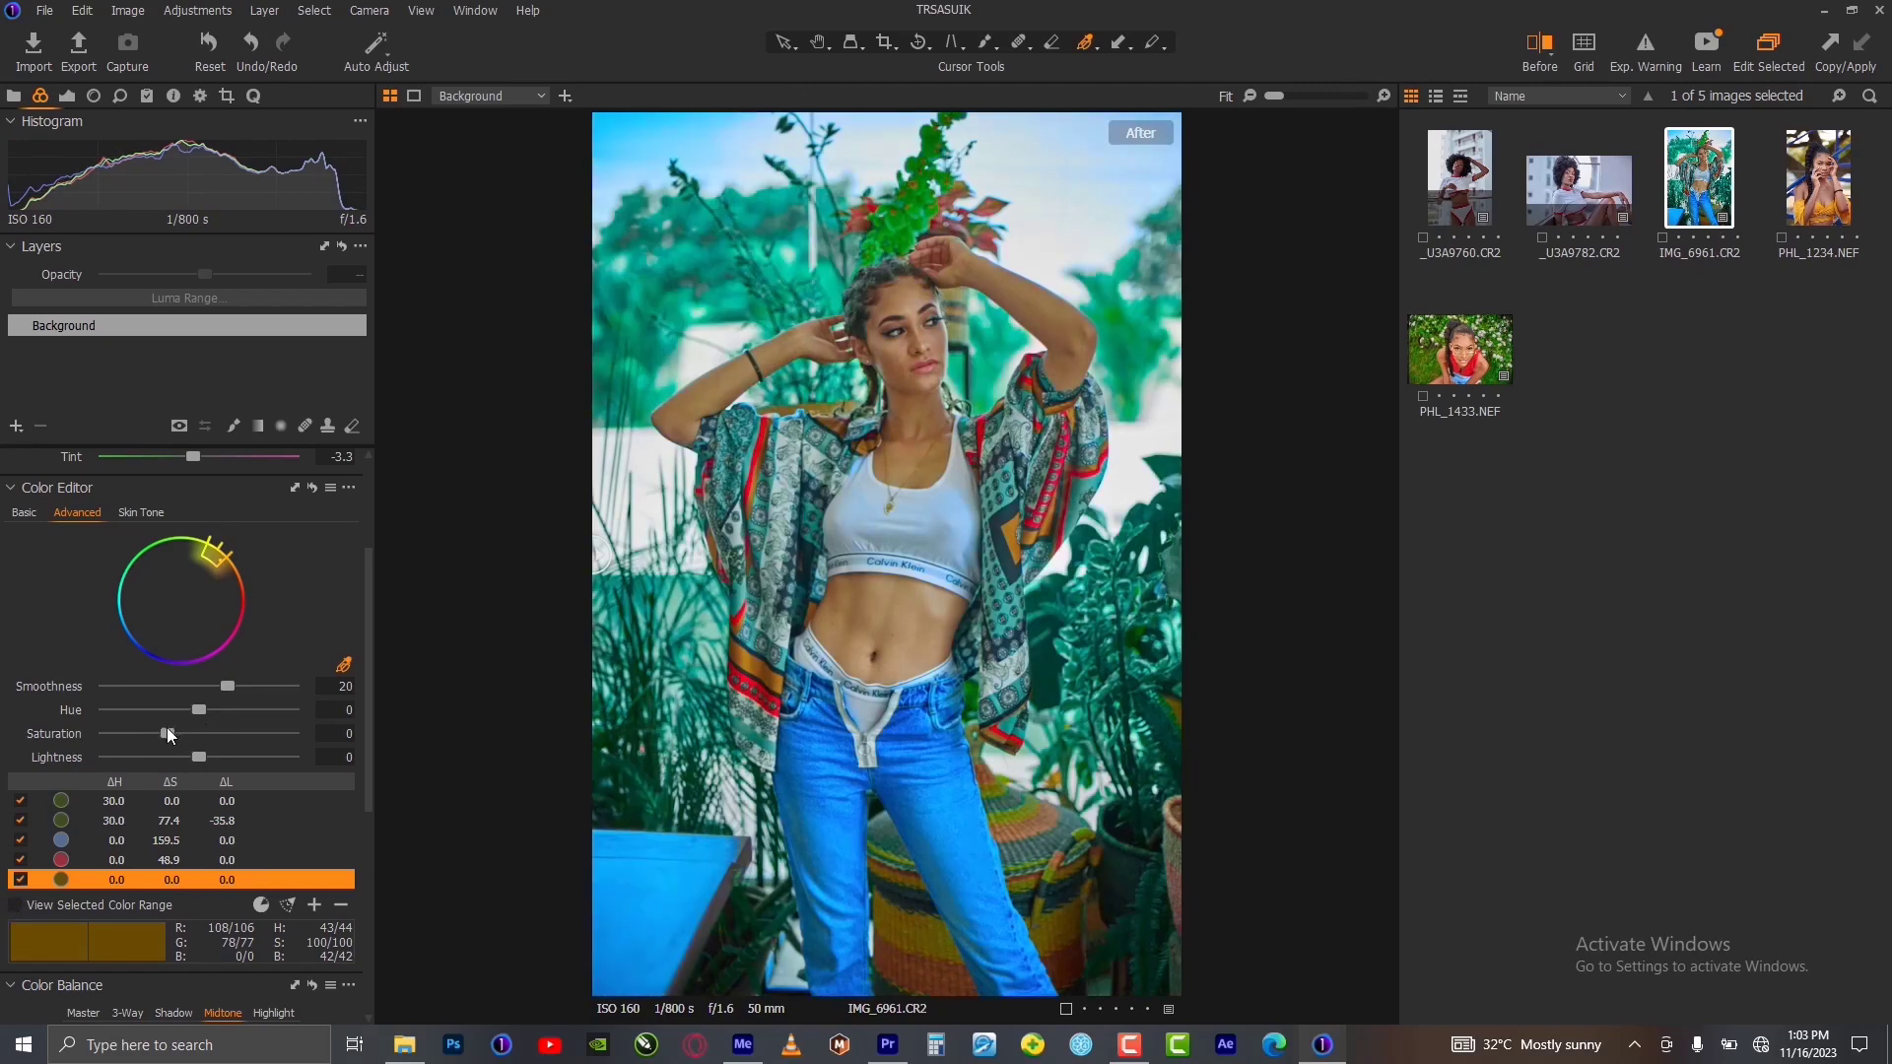
pyautogui.moveTo(168, 734); pyautogui.dragTo(222, 755)
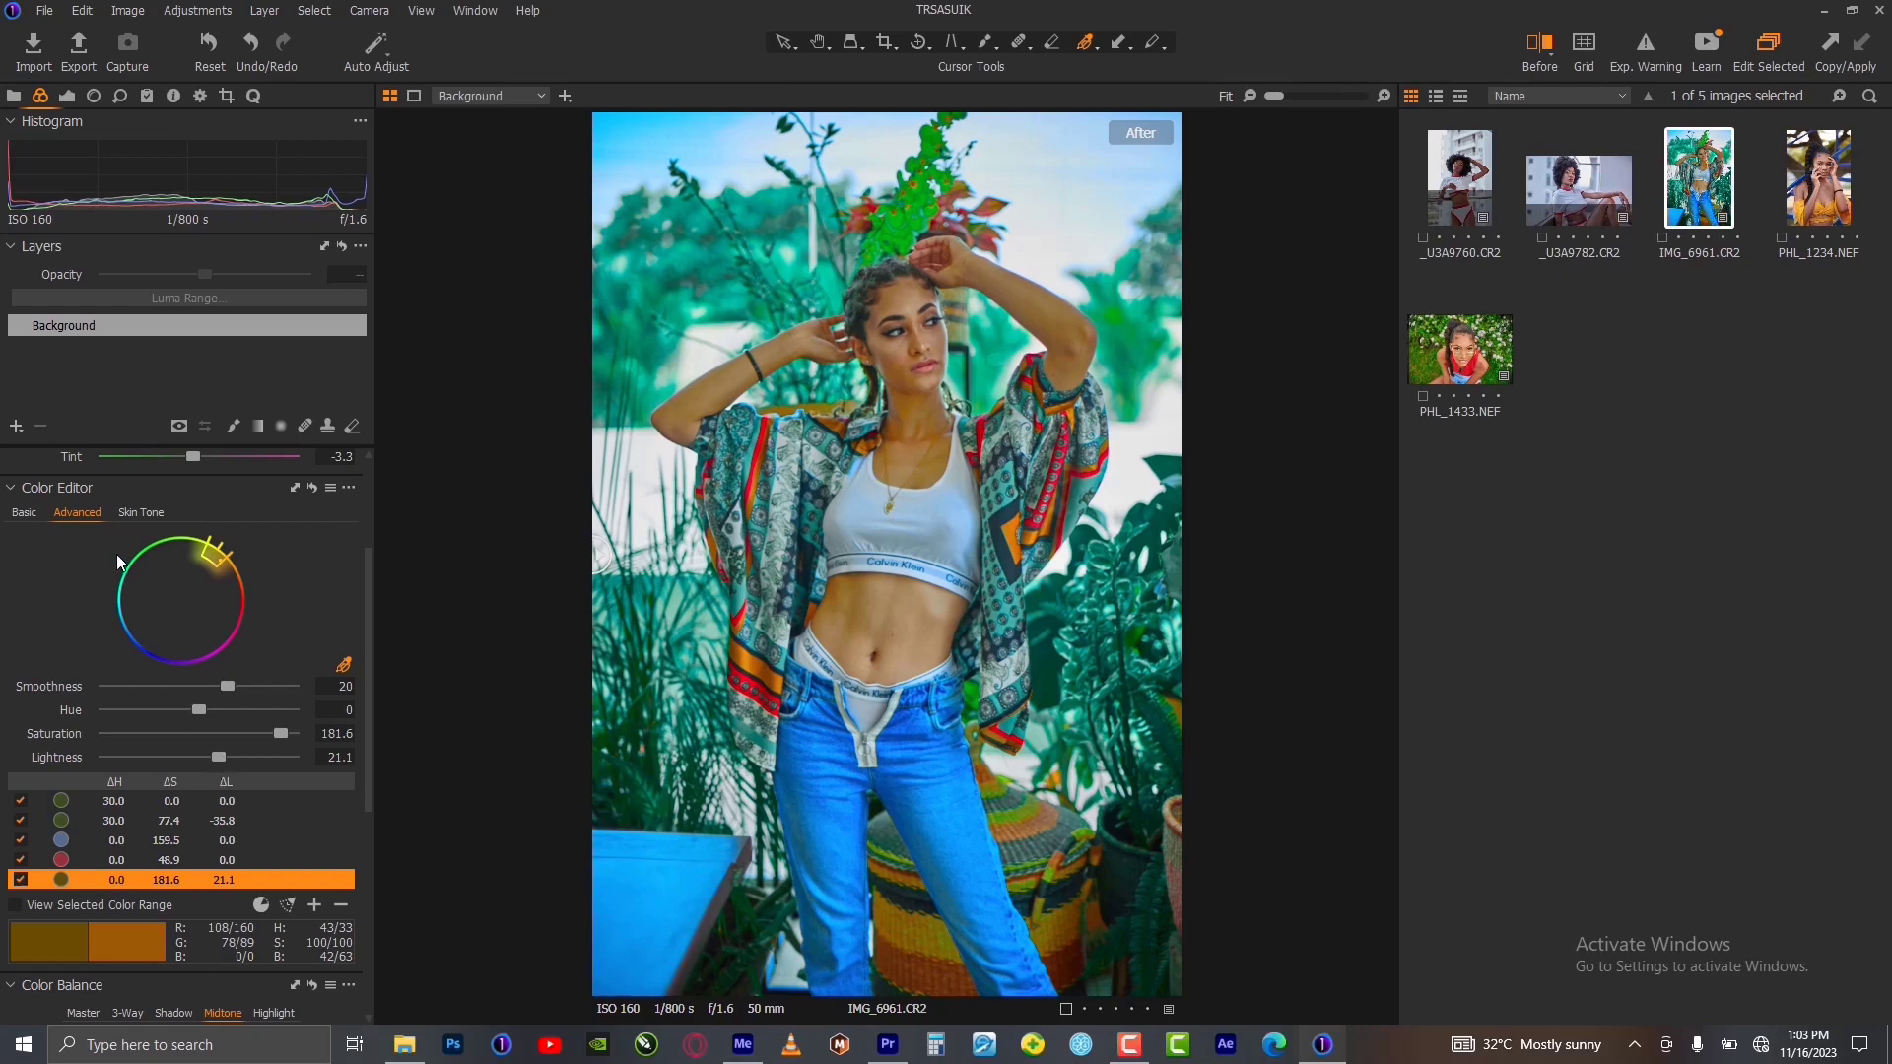
# Step: Sample the model's skin in the Skin Tone tool and preview the covered range
pyautogui.click(139, 513)
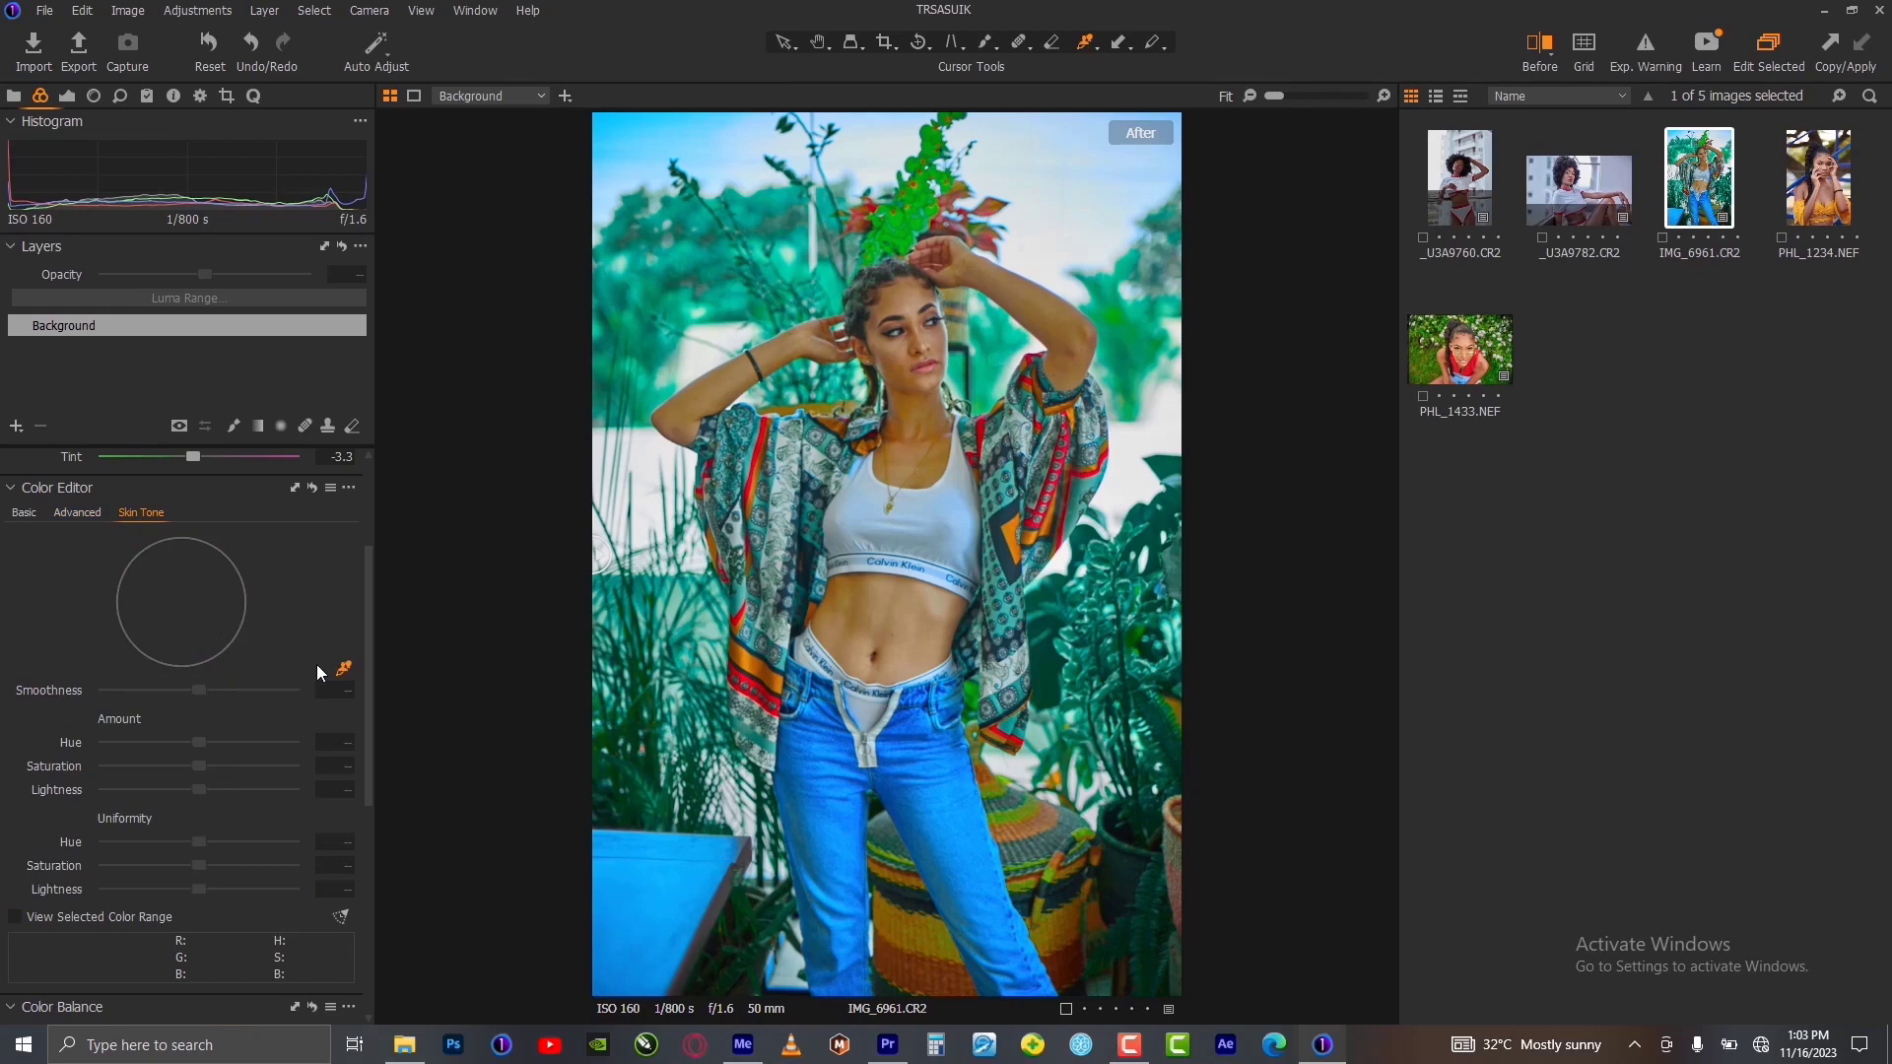
pyautogui.click(342, 669)
pyautogui.click(878, 599)
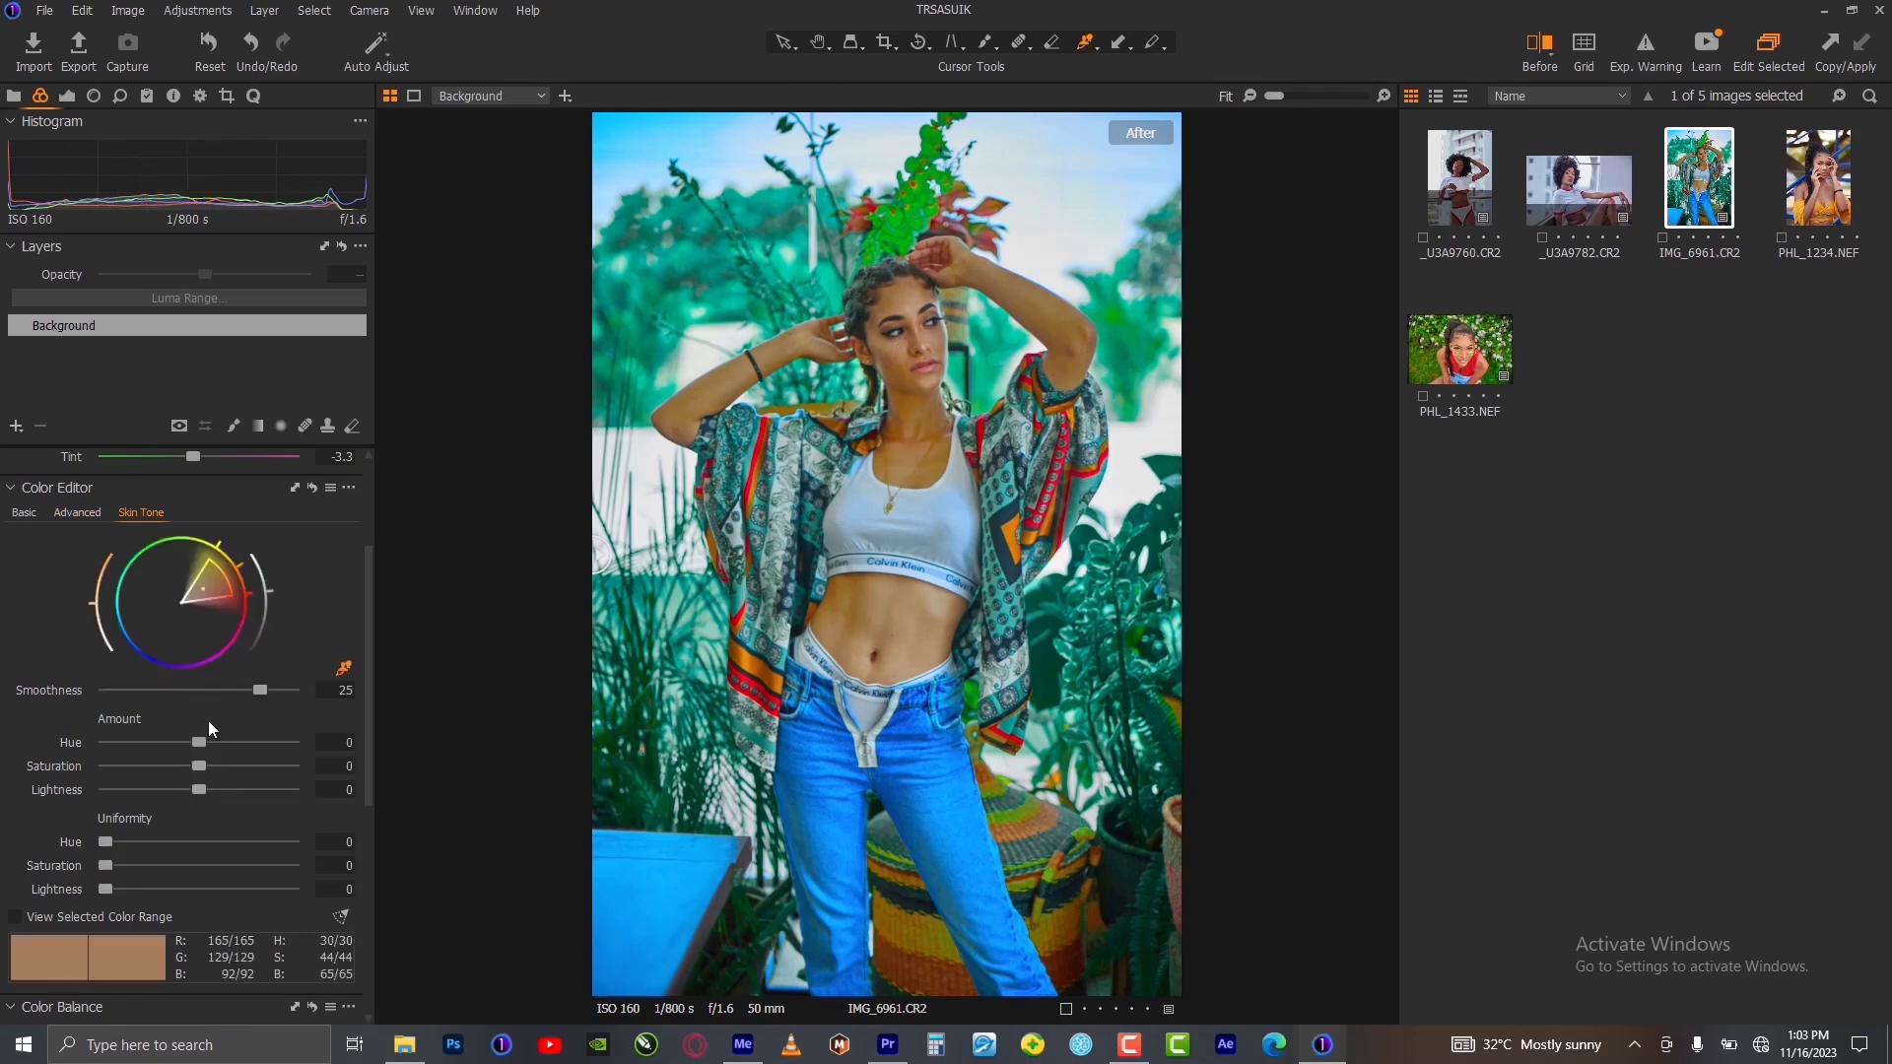
pyautogui.click(15, 918)
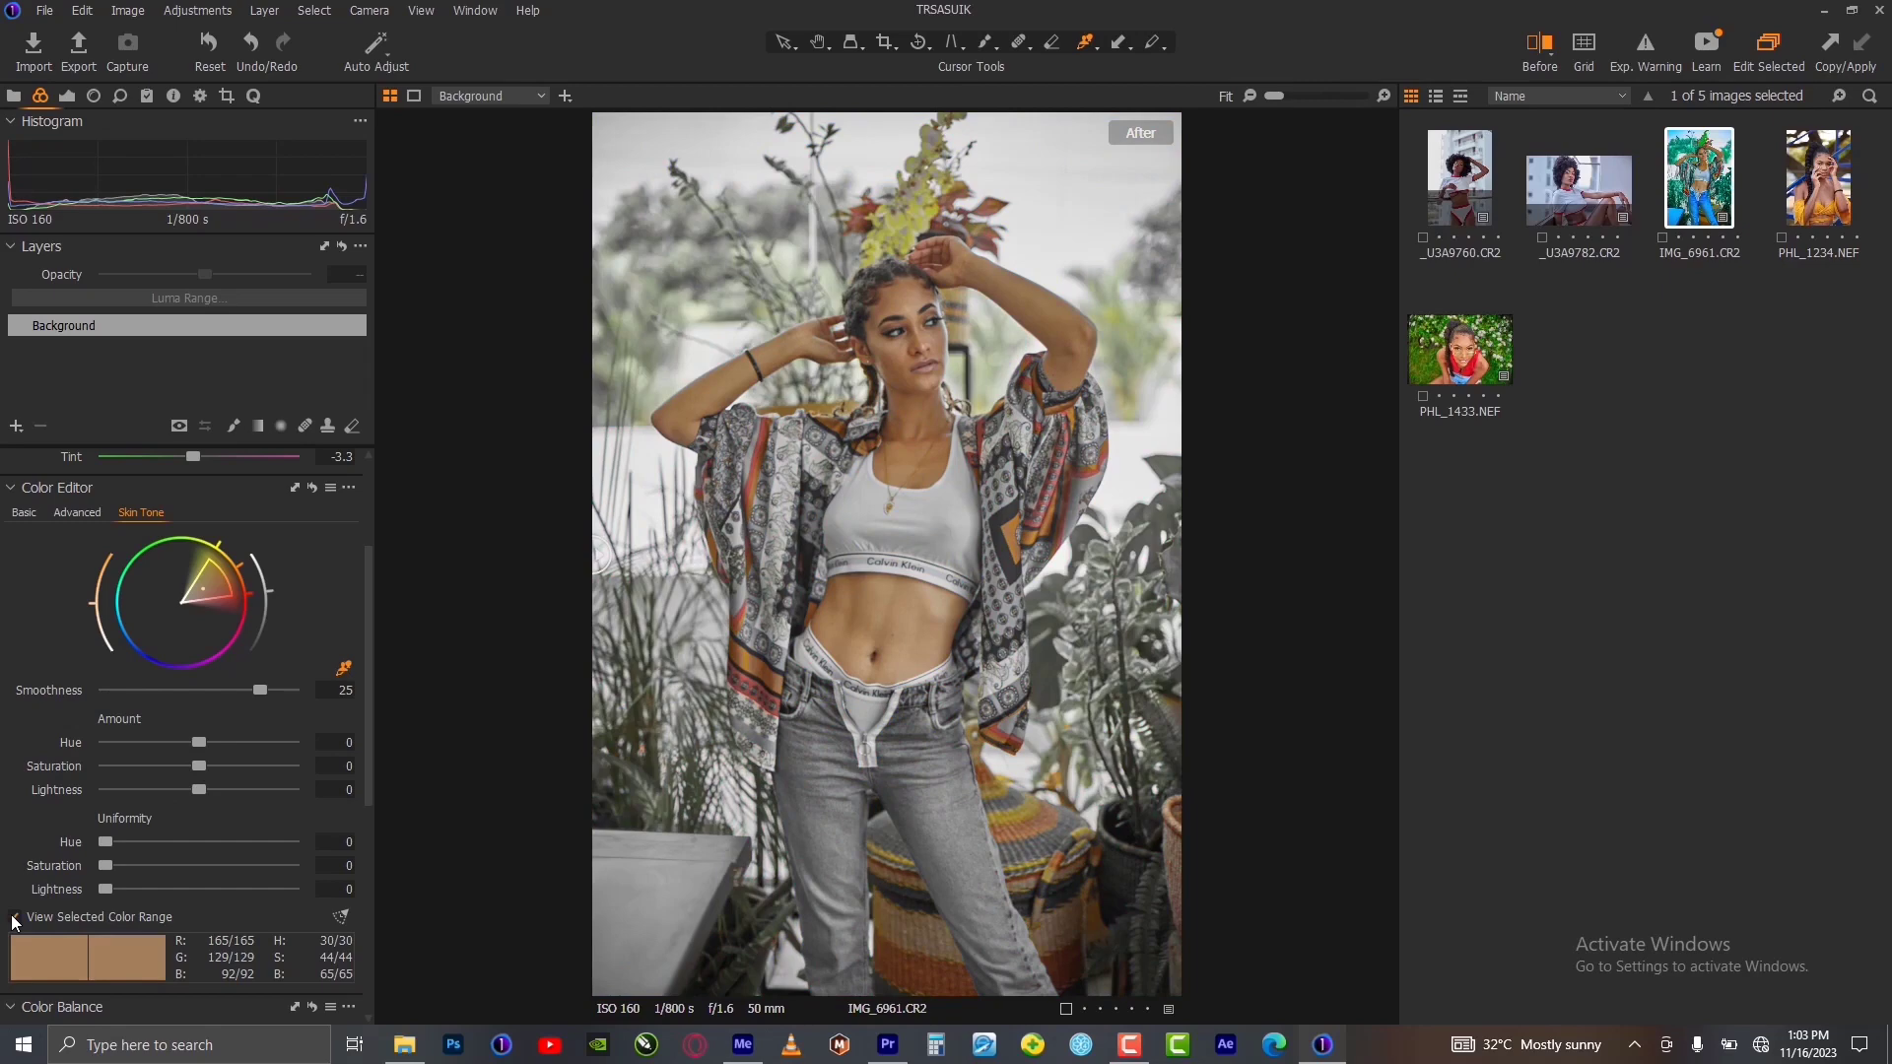
pyautogui.click(15, 917)
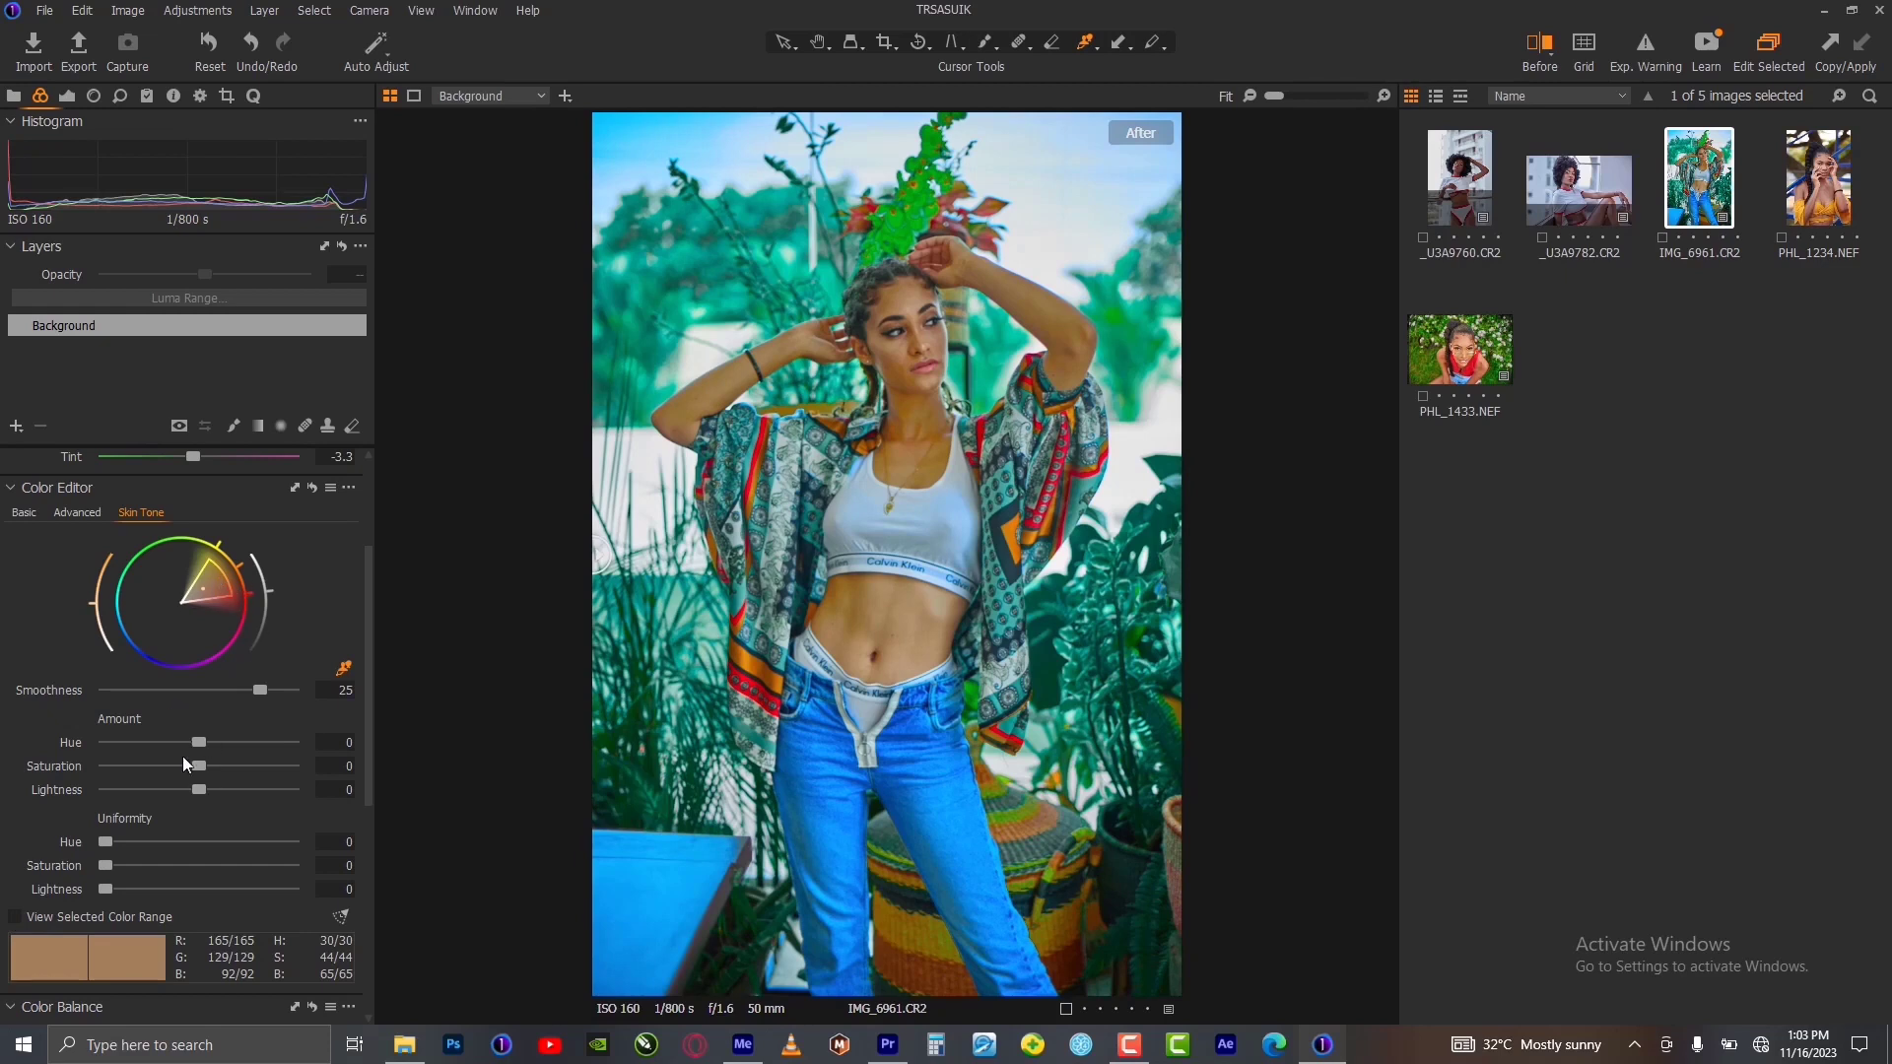
# Step: Set skin Amount Saturation 19.9, Lightness 3.4, Uniformity Saturation 22 and Lightness 34
pyautogui.moveTo(201, 765); pyautogui.dragTo(257, 771)
pyautogui.moveTo(199, 791); pyautogui.dragTo(230, 791)
pyautogui.moveTo(109, 864); pyautogui.dragTo(173, 890)
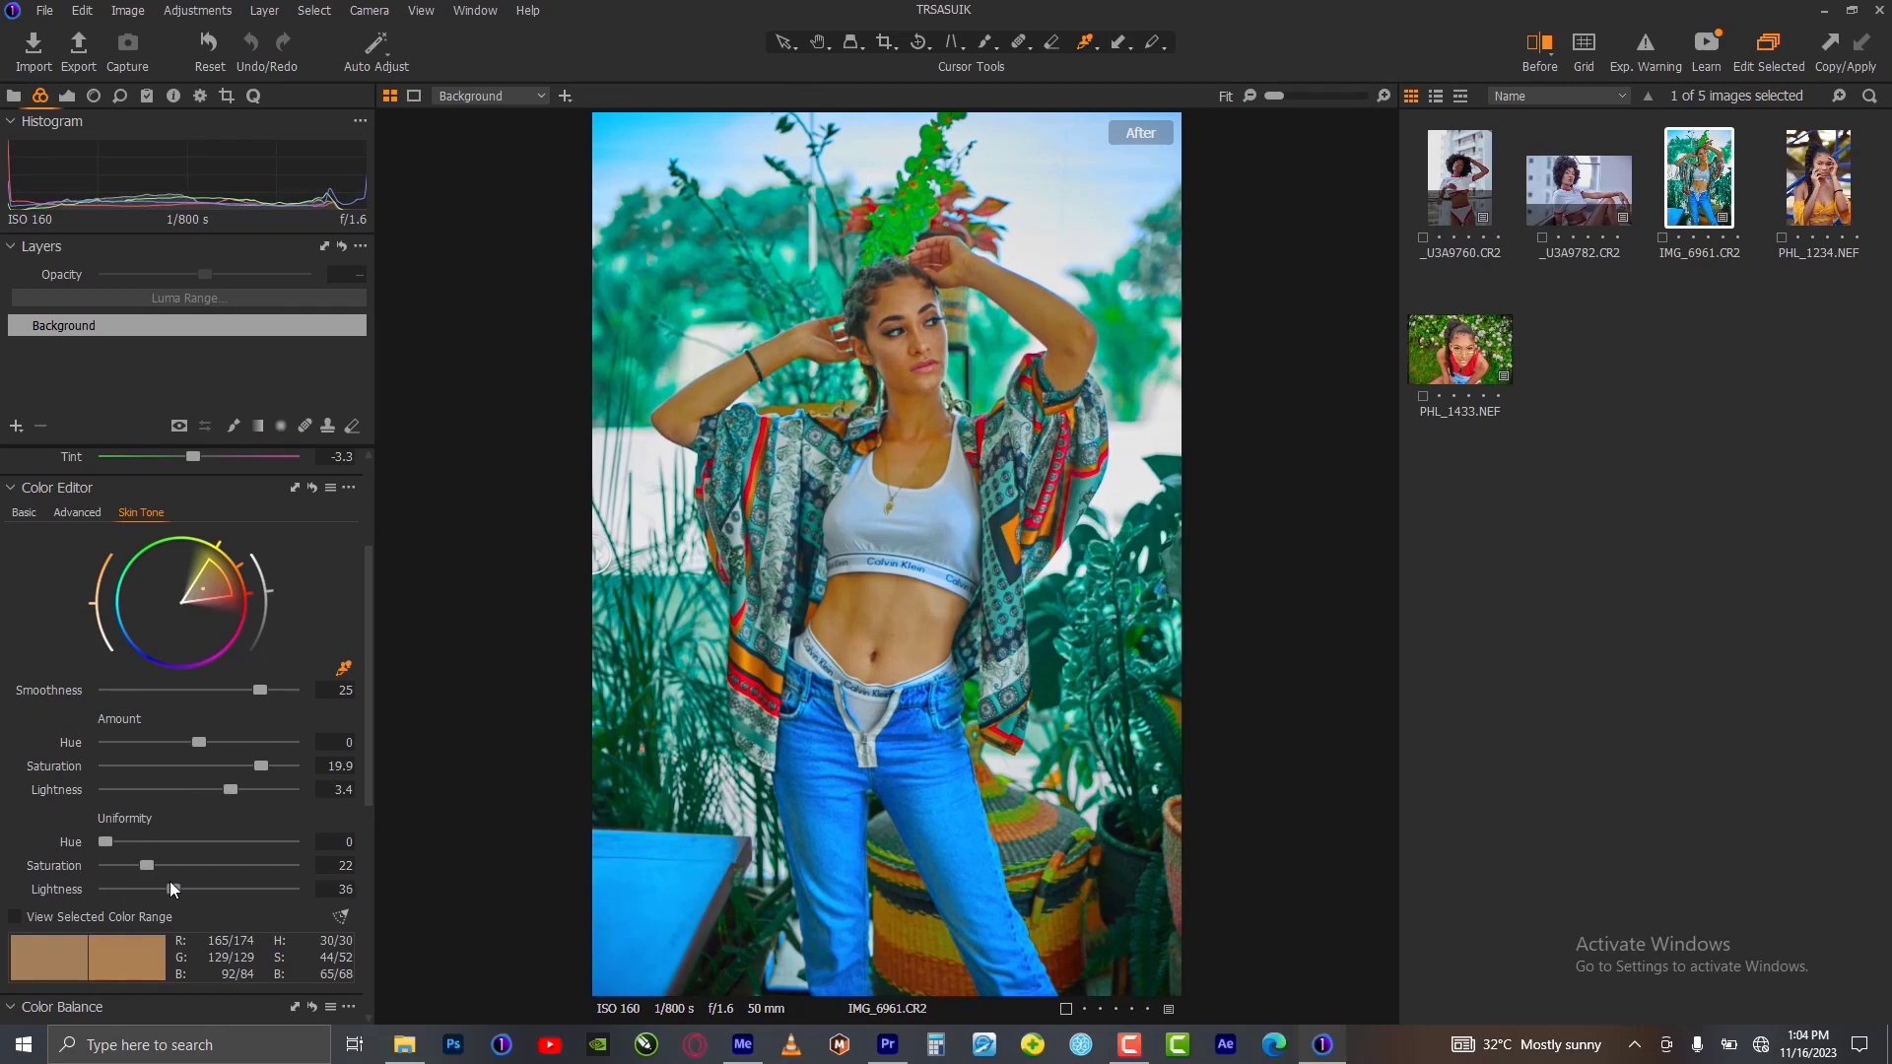
pyautogui.moveTo(168, 889); pyautogui.dragTo(170, 889)
pyautogui.press('y')
pyautogui.moveTo(616, 554); pyautogui.dragTo(542, 589)
pyautogui.moveTo(370, 707)
pyautogui.mouseDown()
pyautogui.moveTo(361, 866)
pyautogui.moveTo(375, 706)
pyautogui.moveTo(369, 761)
pyautogui.moveTo(358, 674)
pyautogui.mouseUp()
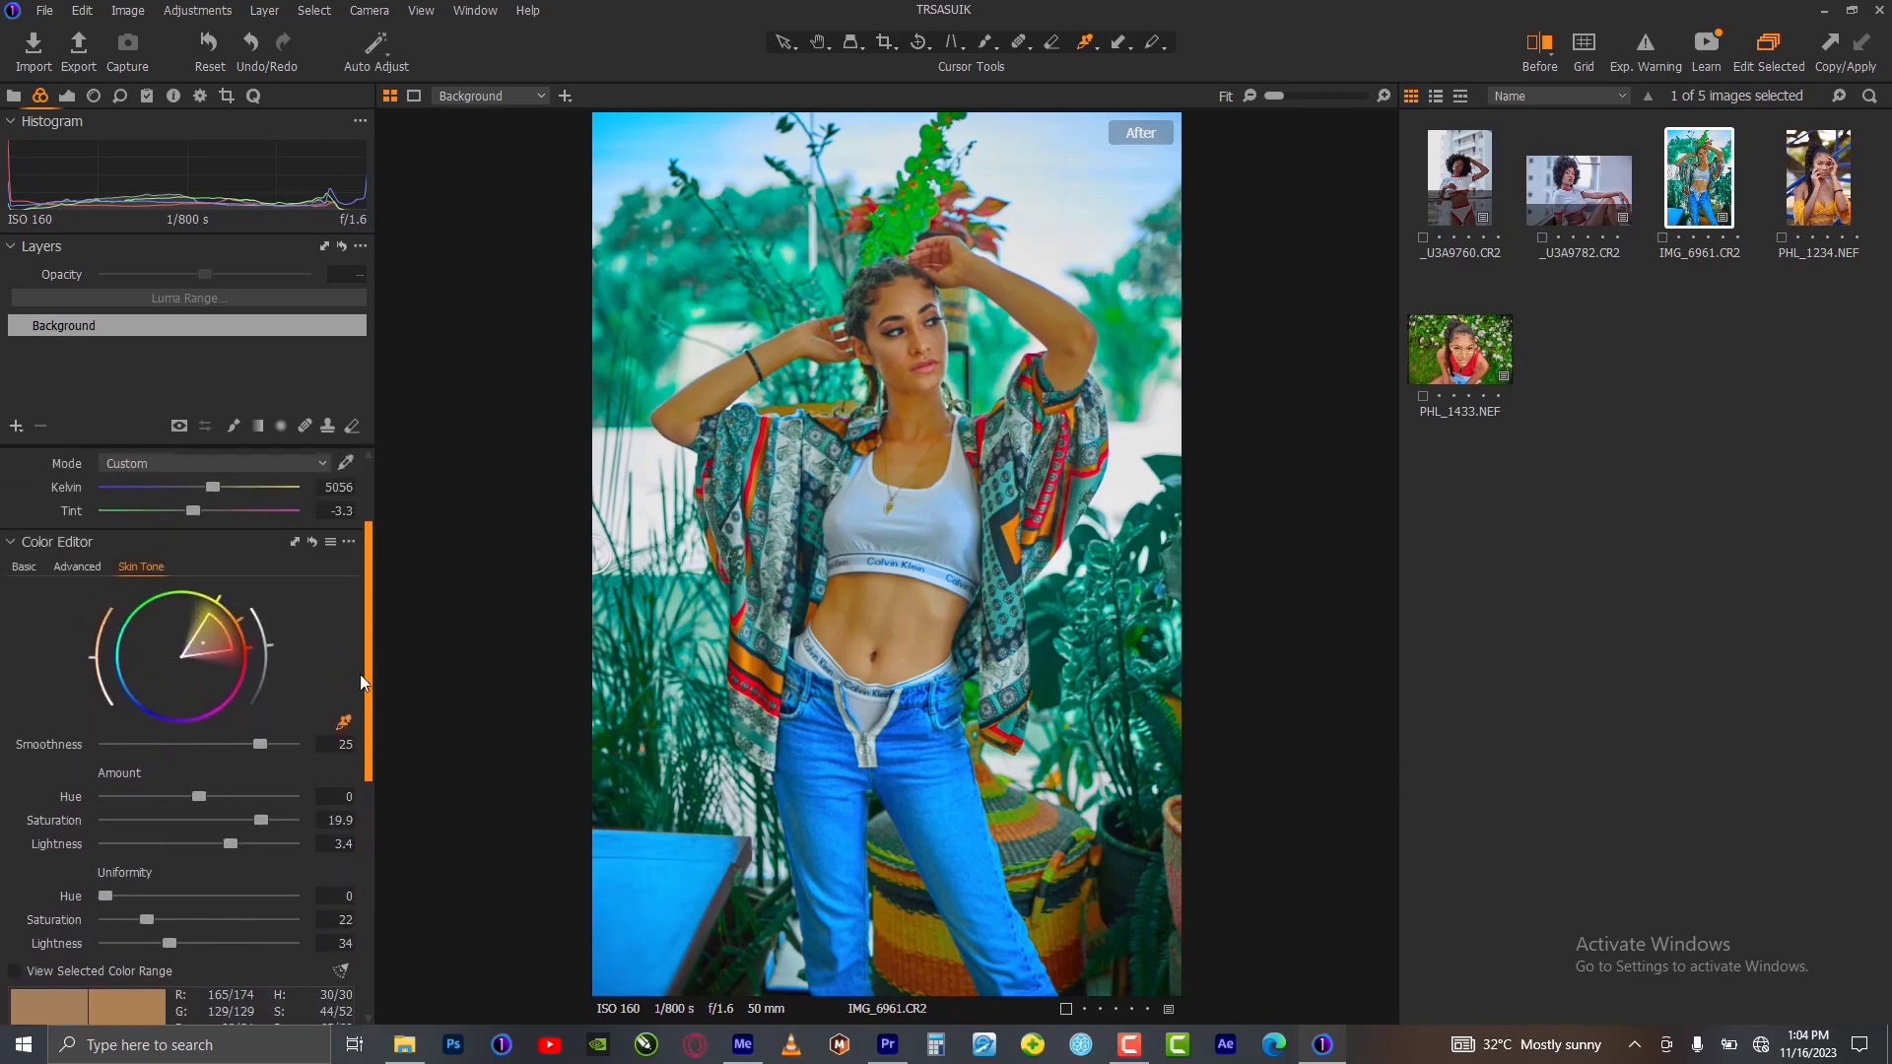
# Step: Set the two green foliage ranges' hue to -30 and -16.4
pyautogui.click(77, 566)
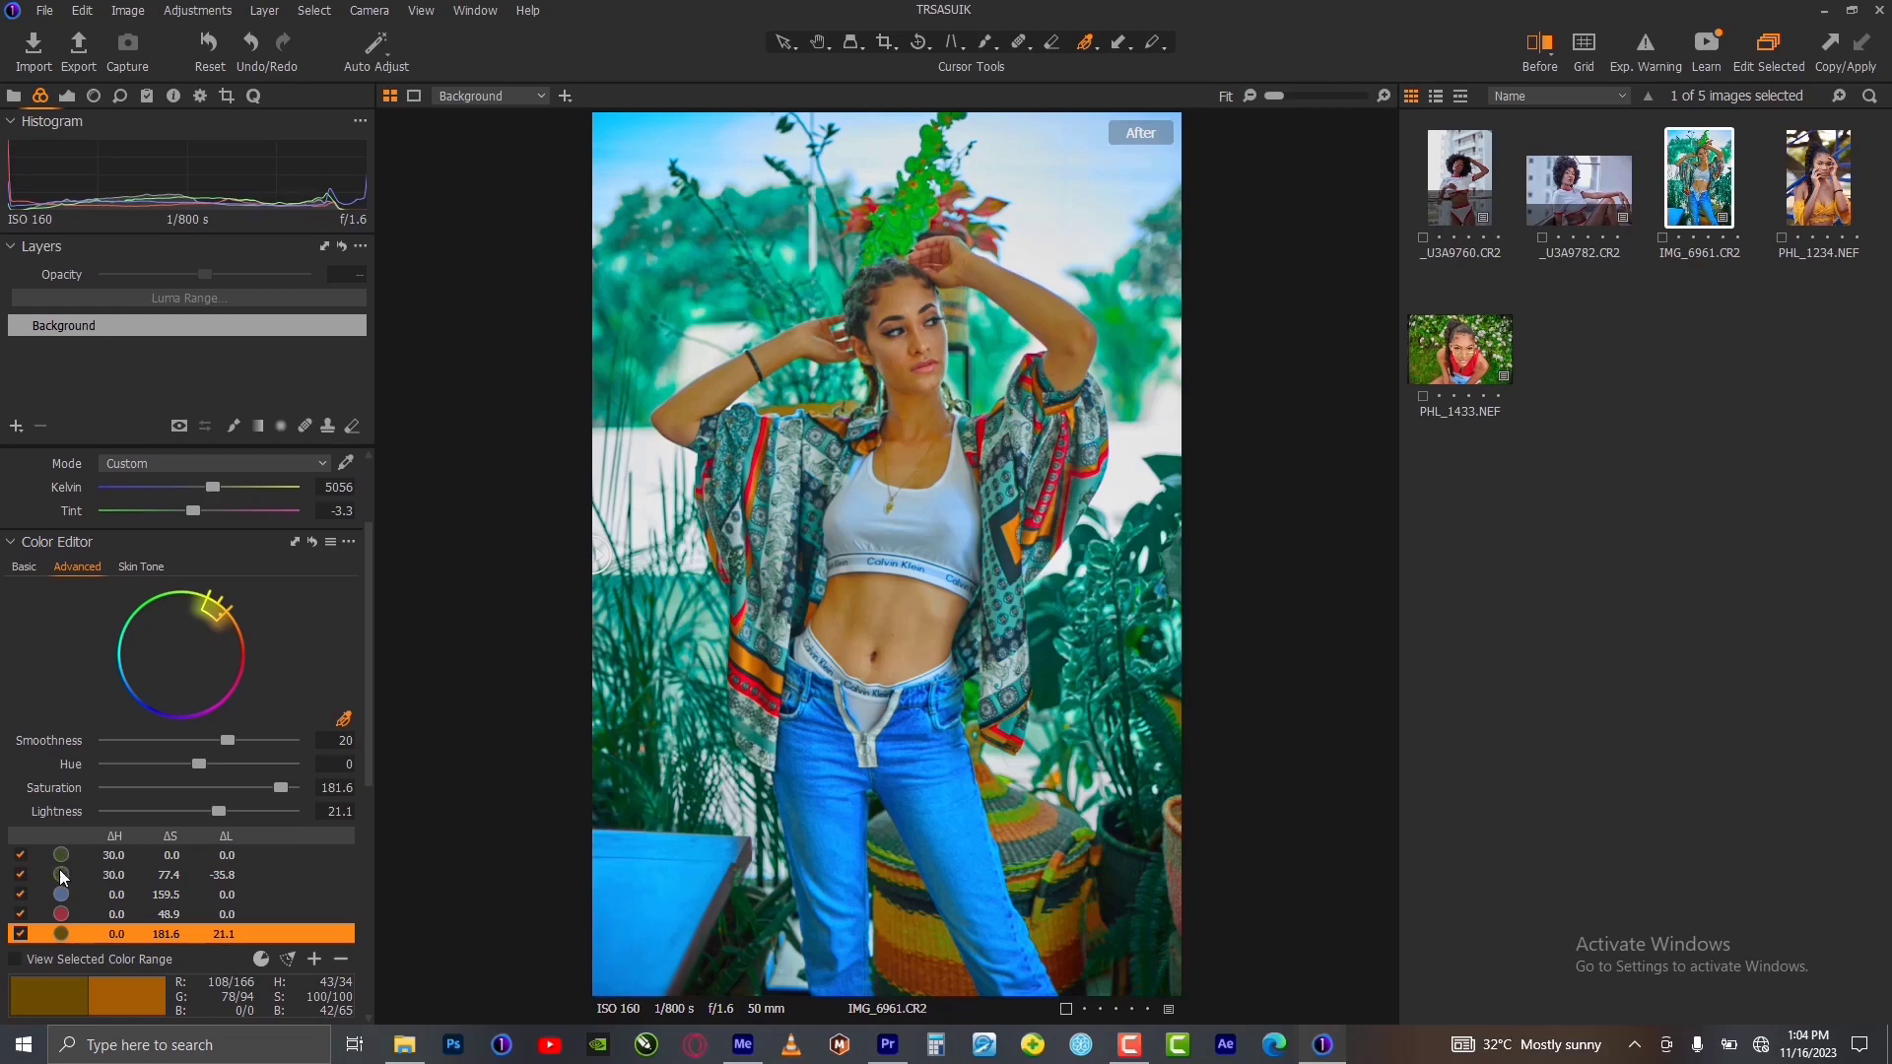
pyautogui.click(109, 858)
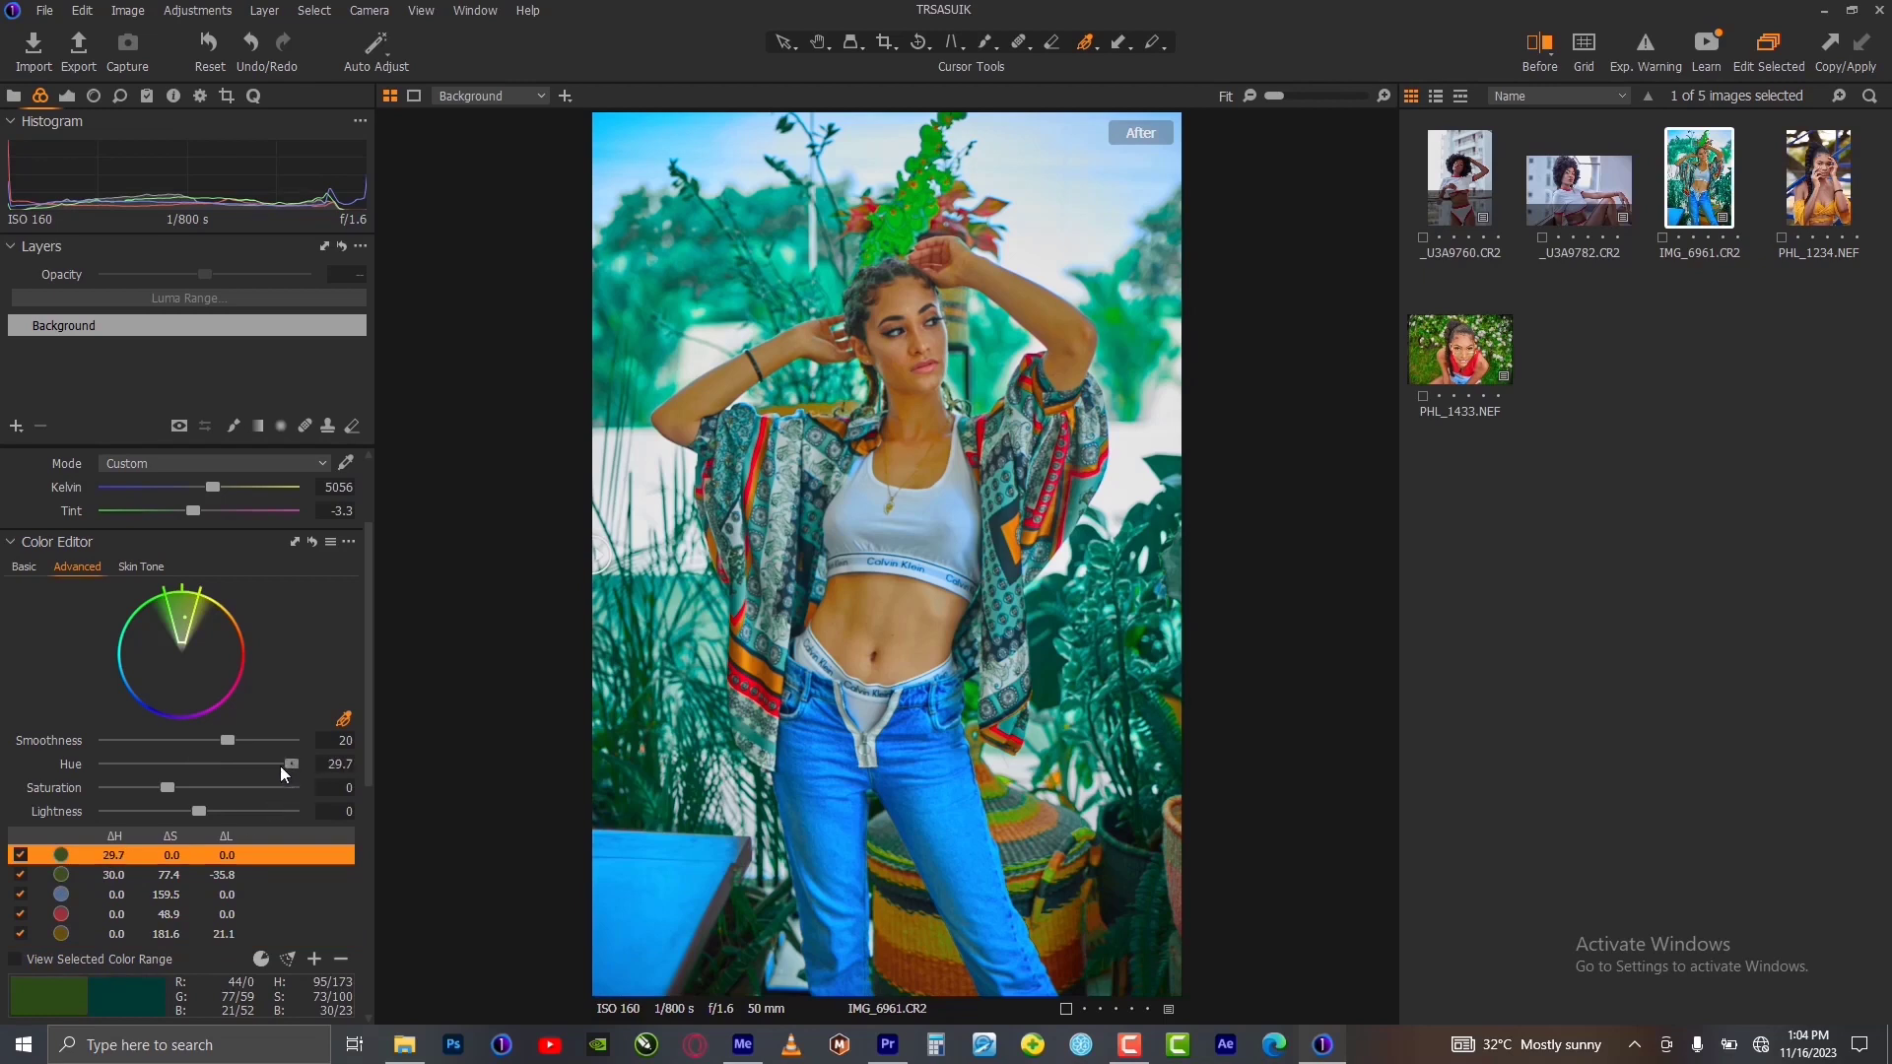
pyautogui.moveTo(281, 764); pyautogui.dragTo(77, 779)
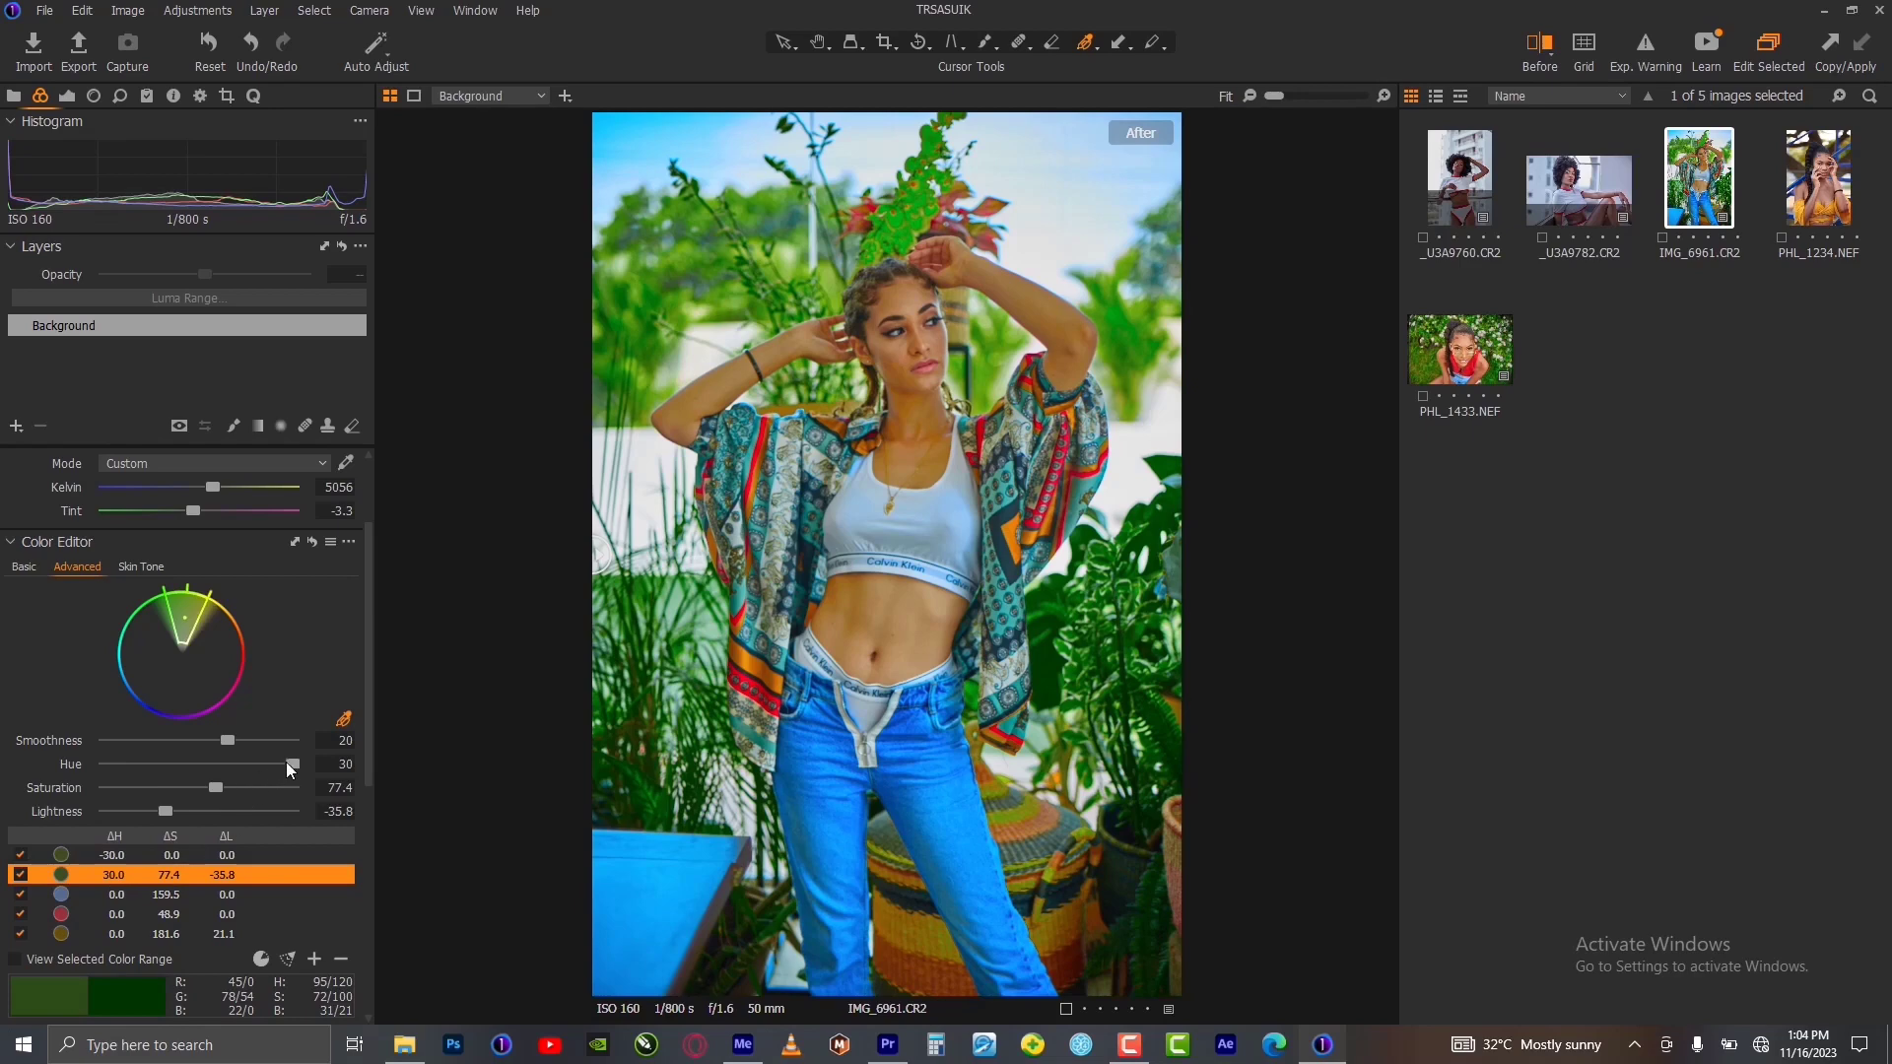
pyautogui.moveTo(292, 764); pyautogui.dragTo(150, 767)
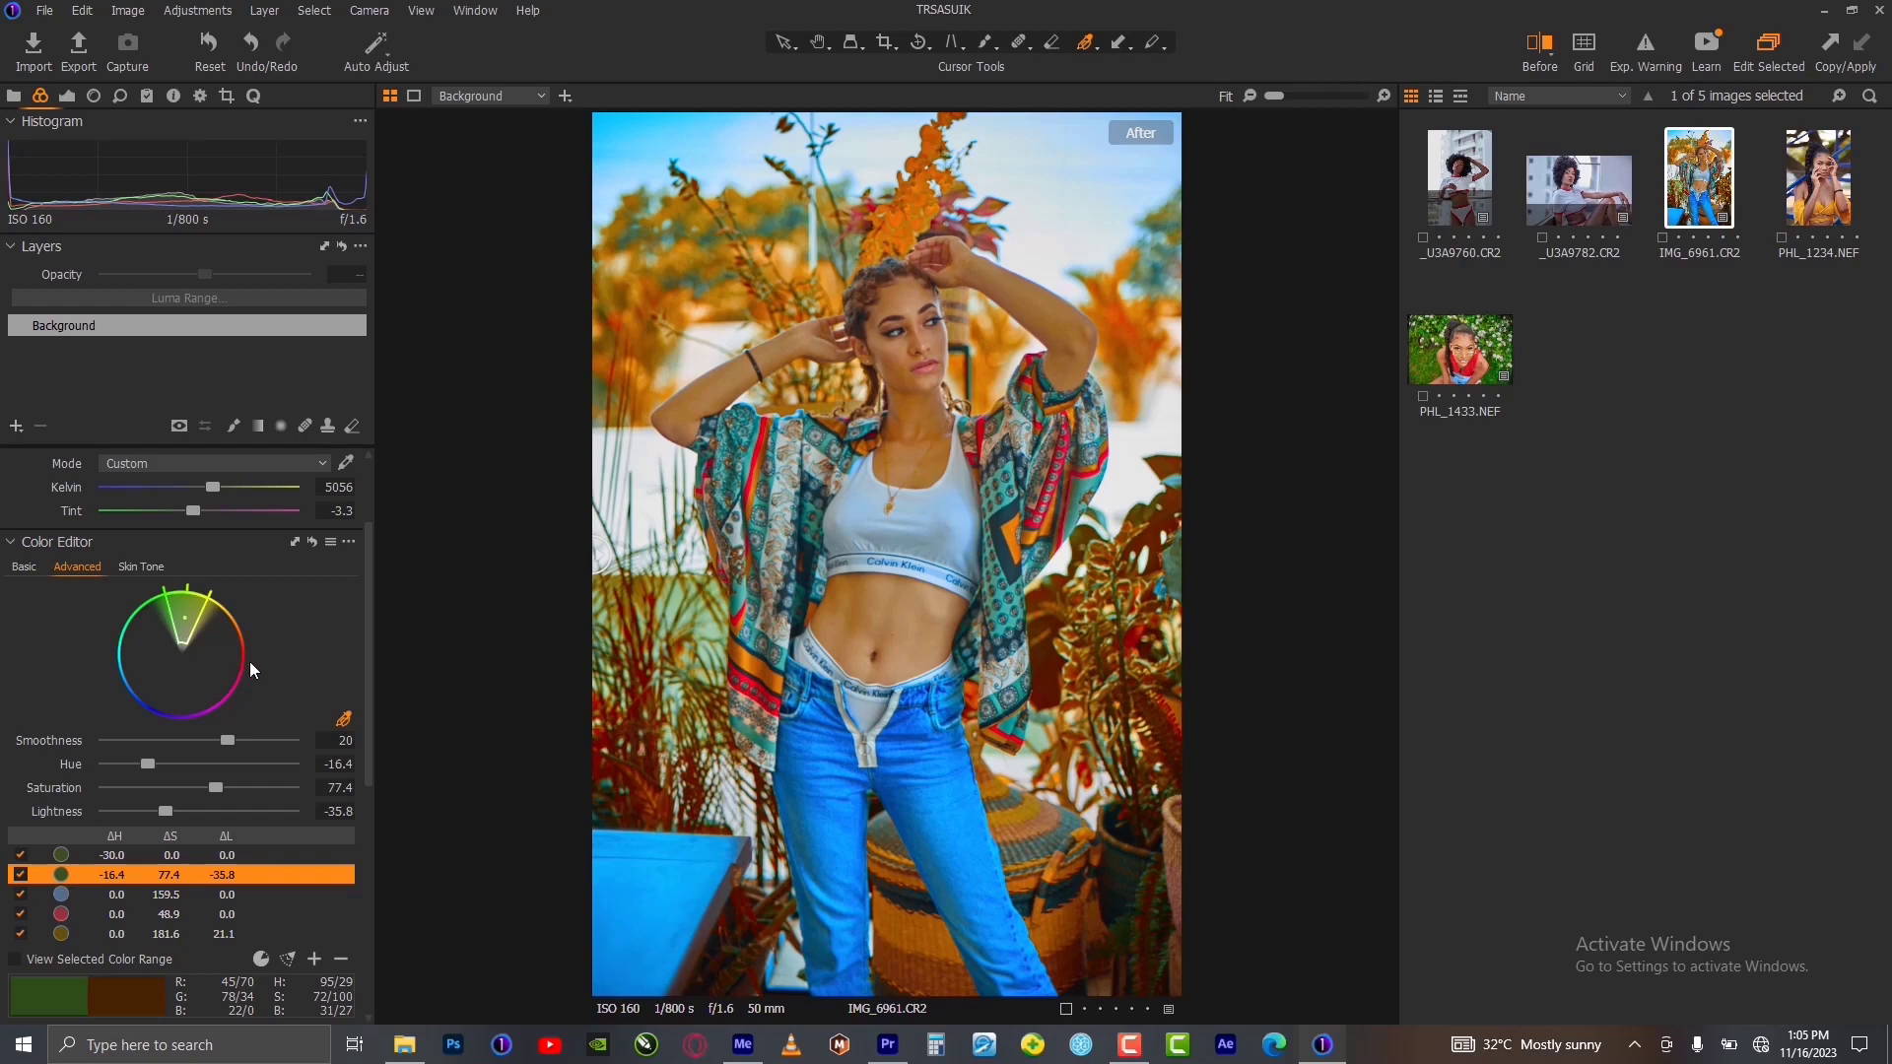
pyautogui.click(119, 896)
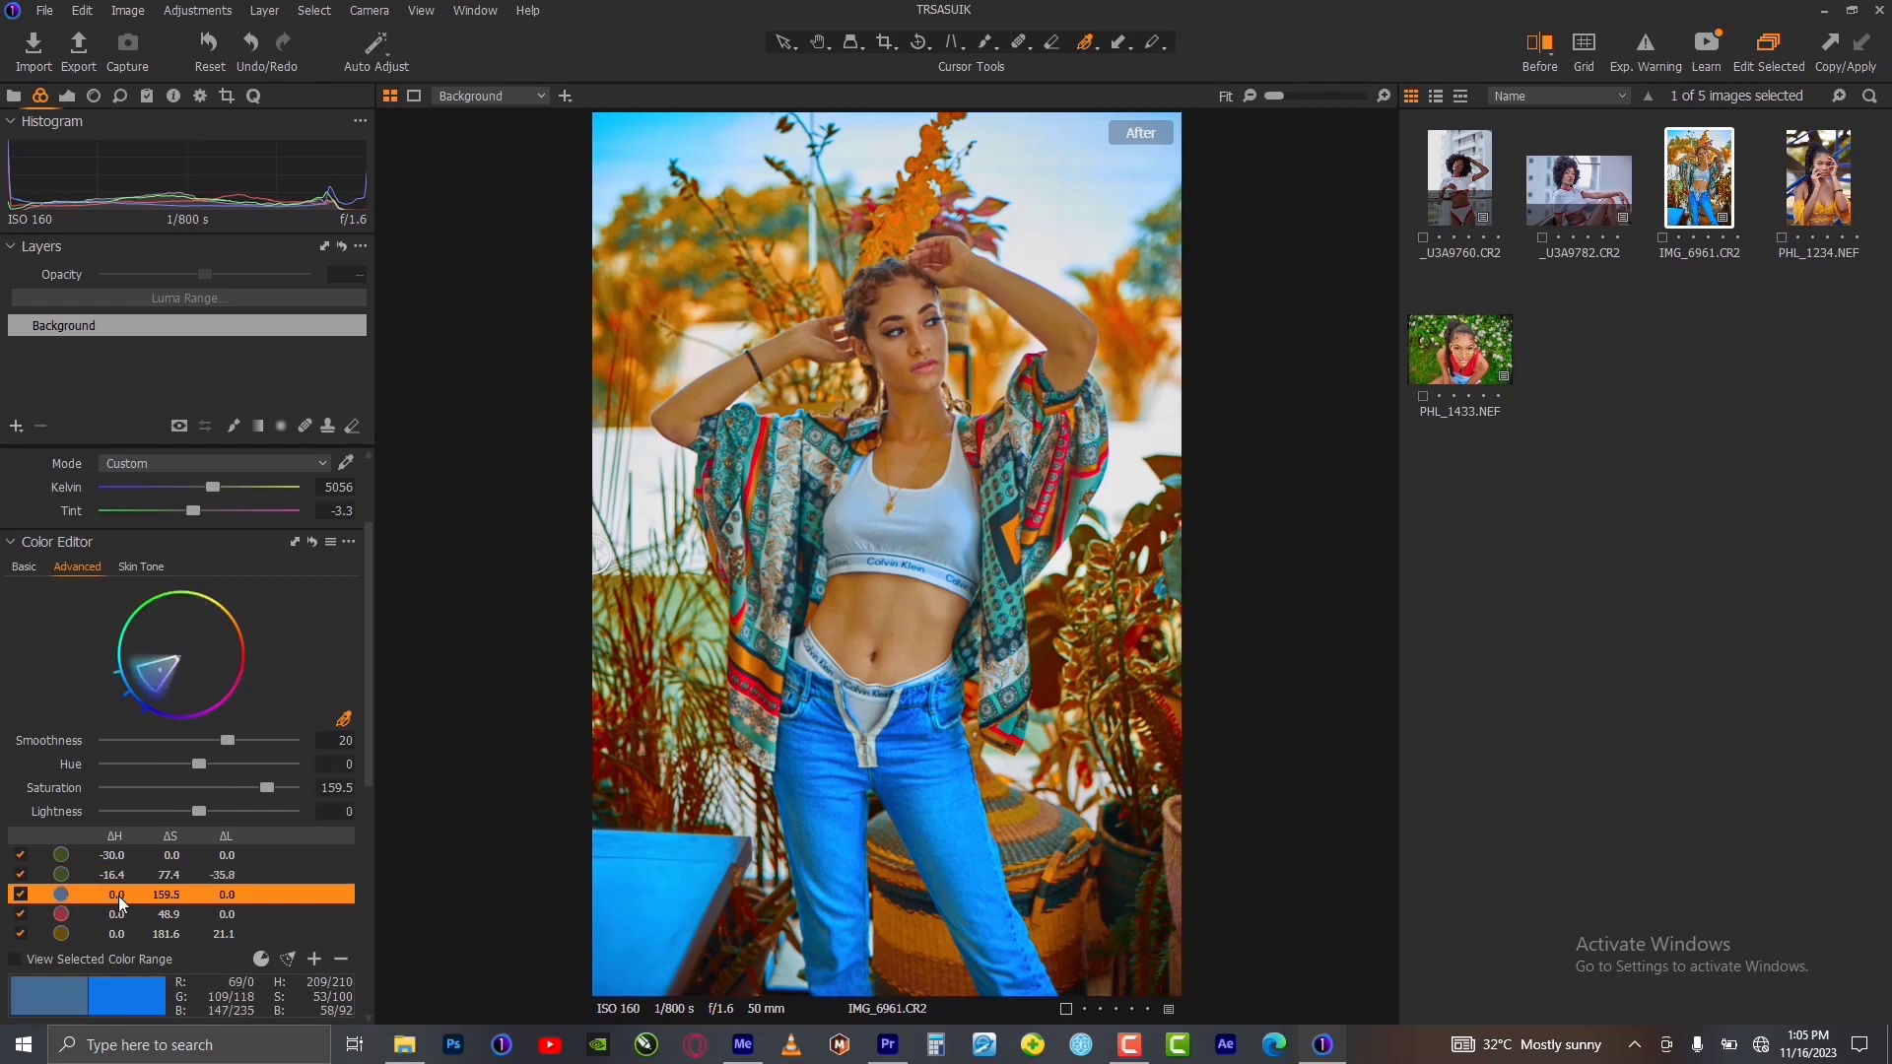
pyautogui.click(116, 913)
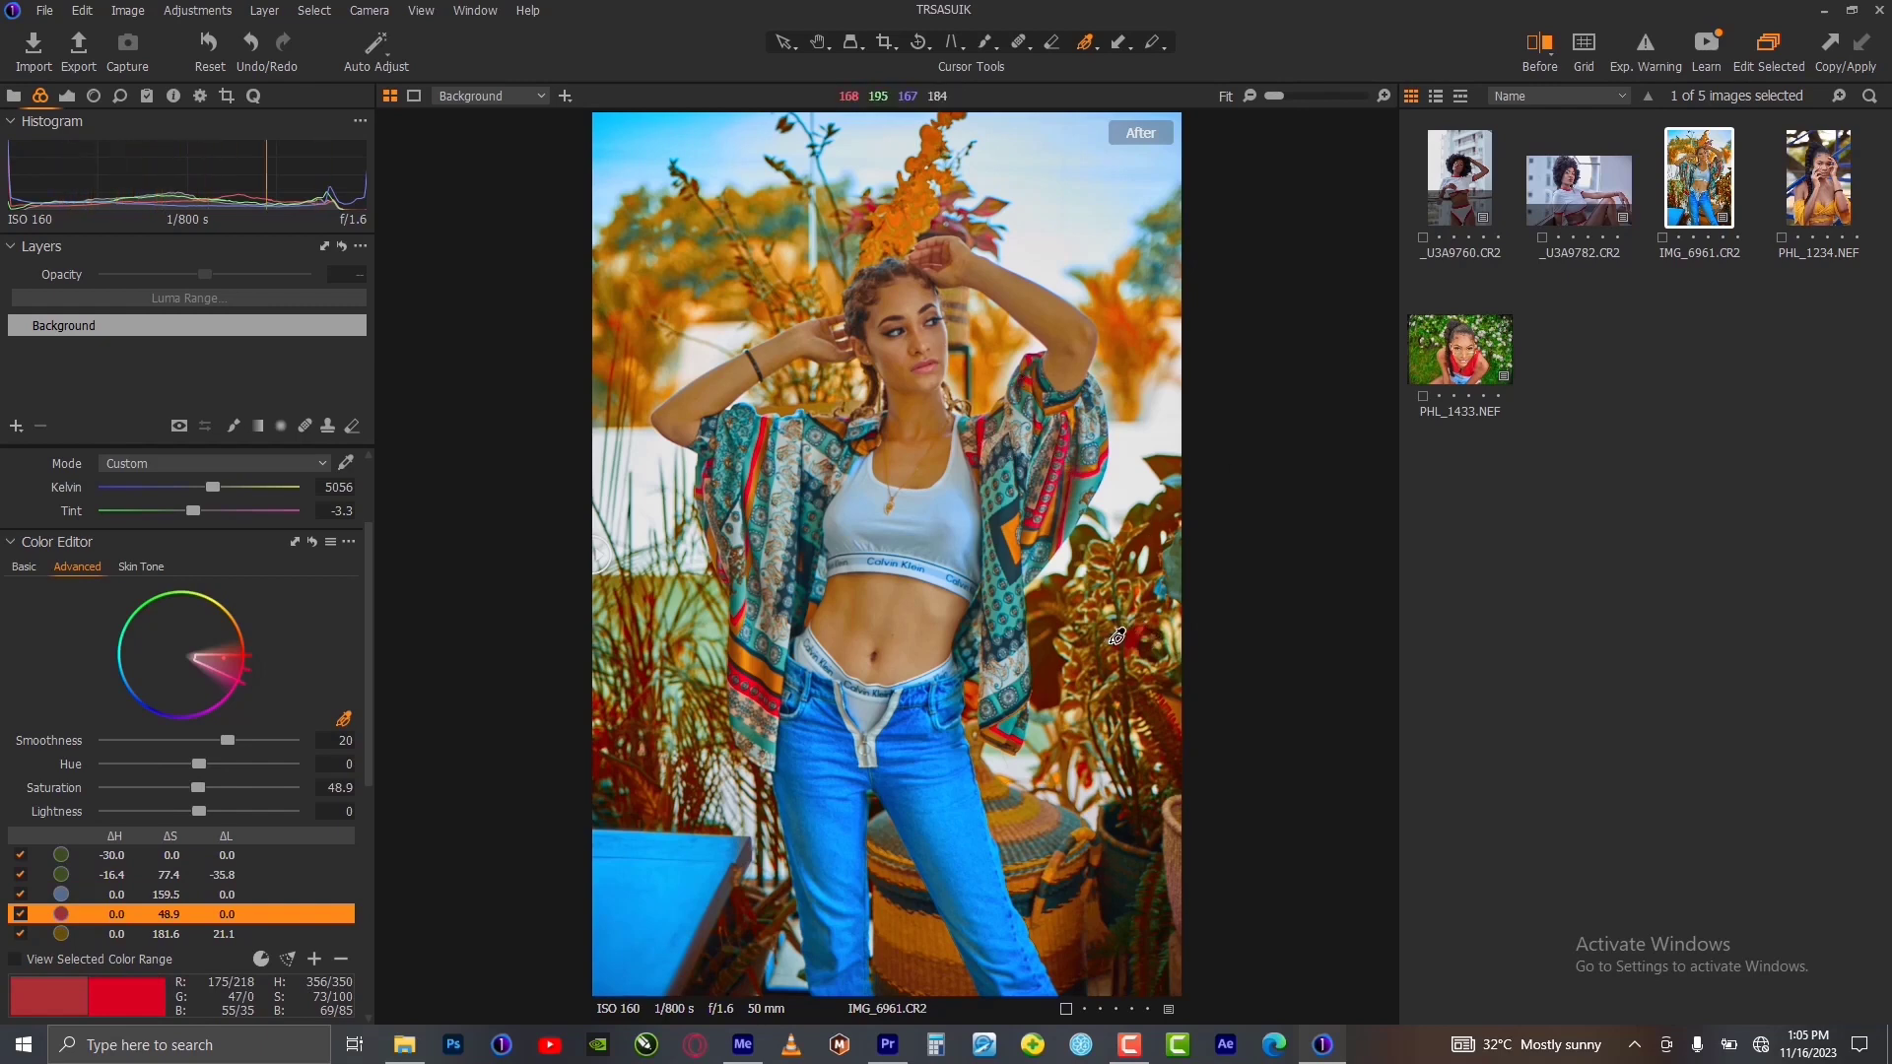
pyautogui.click(161, 935)
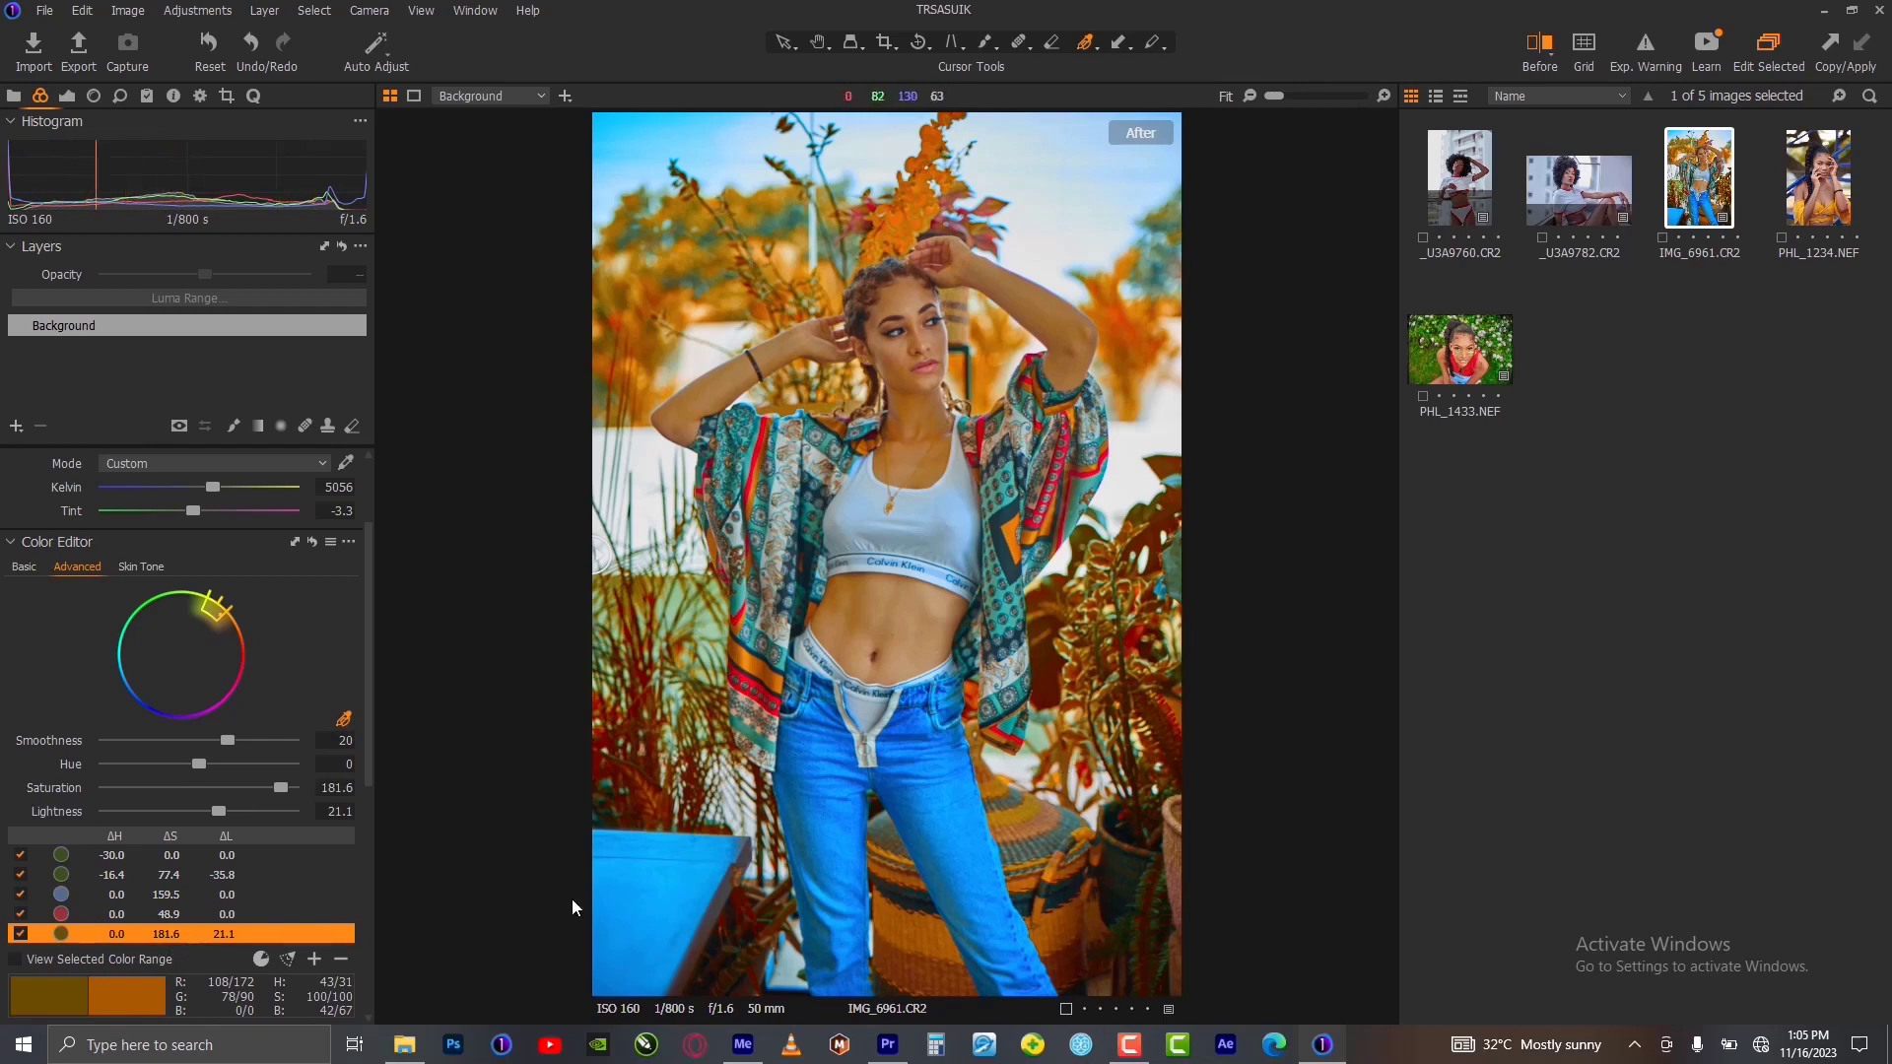
pyautogui.click(115, 857)
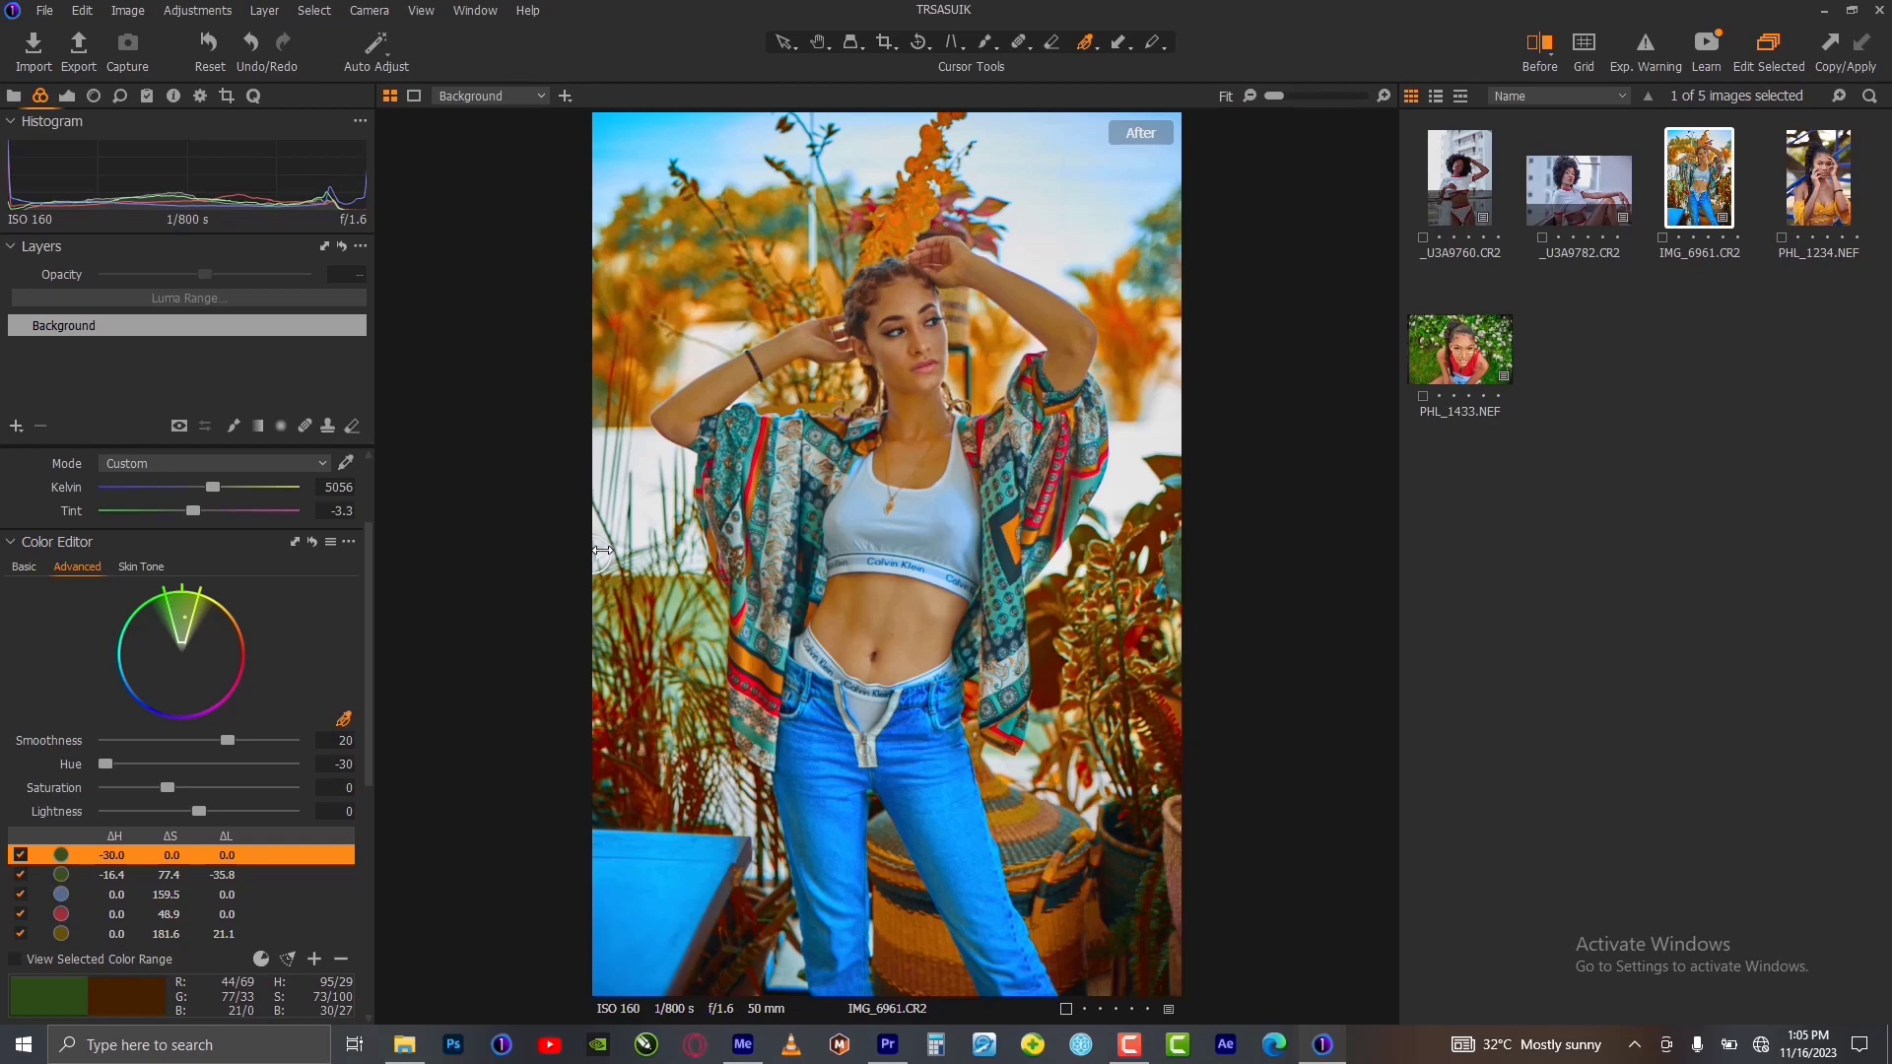
pyautogui.moveTo(603, 550); pyautogui.dragTo(1004, 555)
pyautogui.moveTo(869, 620); pyautogui.dragTo(552, 625)
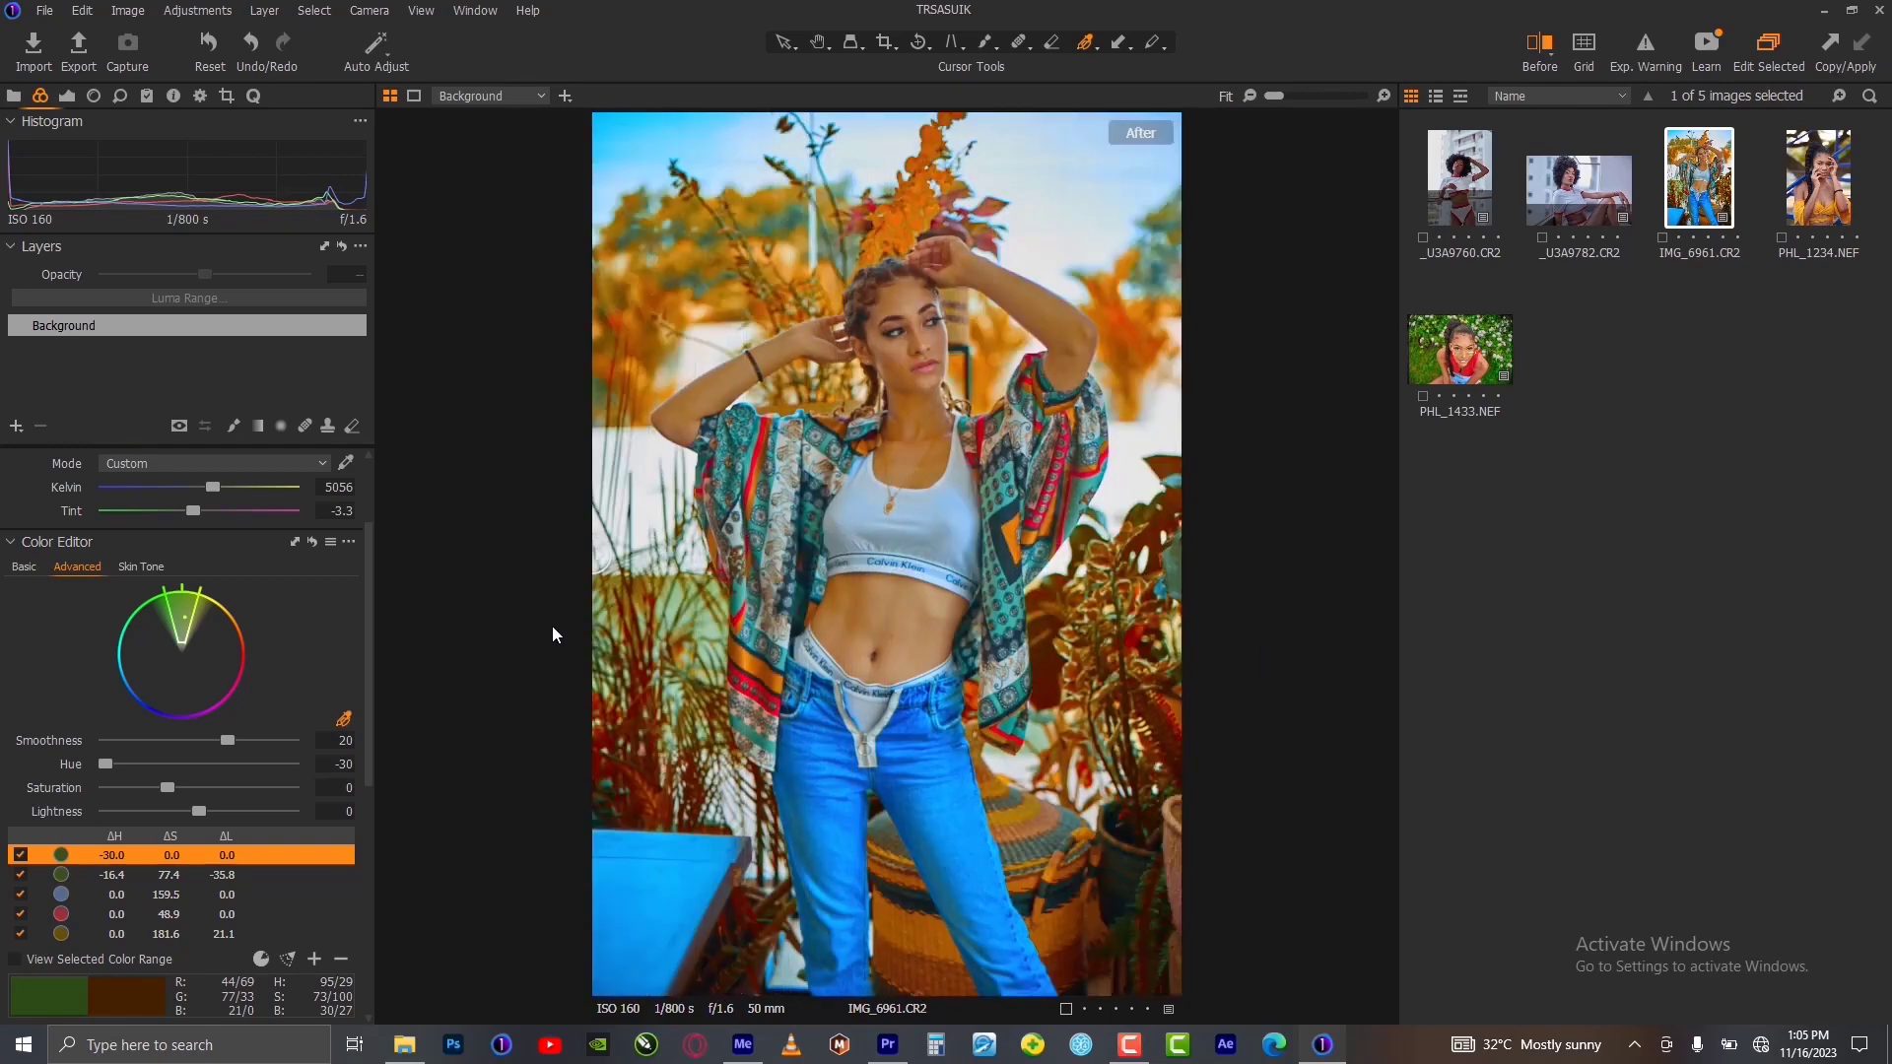